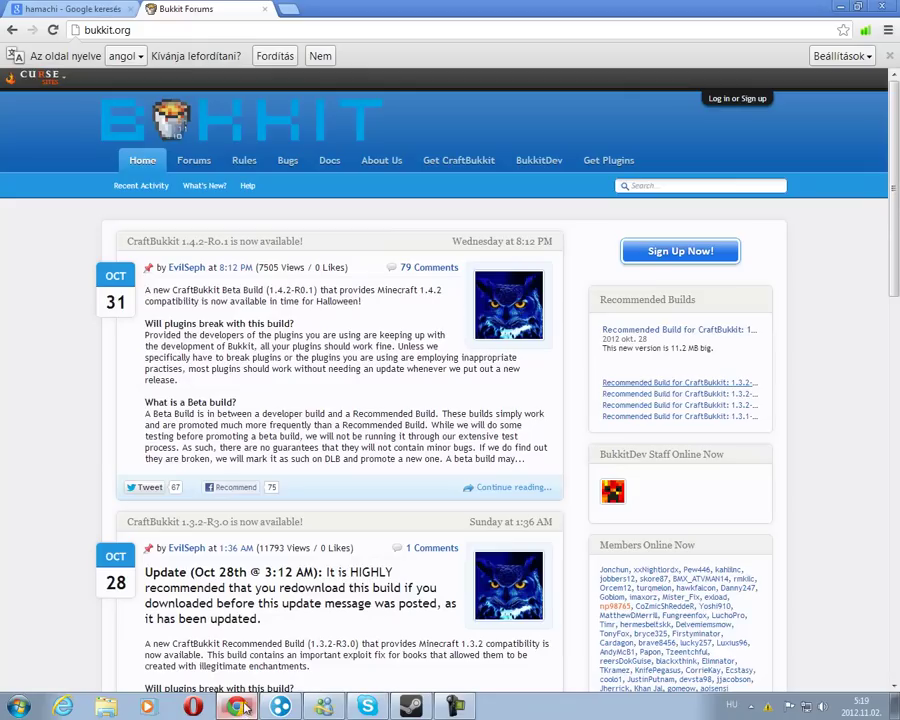
- Open the CraftBukkit 1.4.2-R0.1 announcement and download craftbukkit-1.4.2-R0.1.jar, choosing to keep the file
left_click_drag(150, 30, 45, 25)
left_click(149, 29)
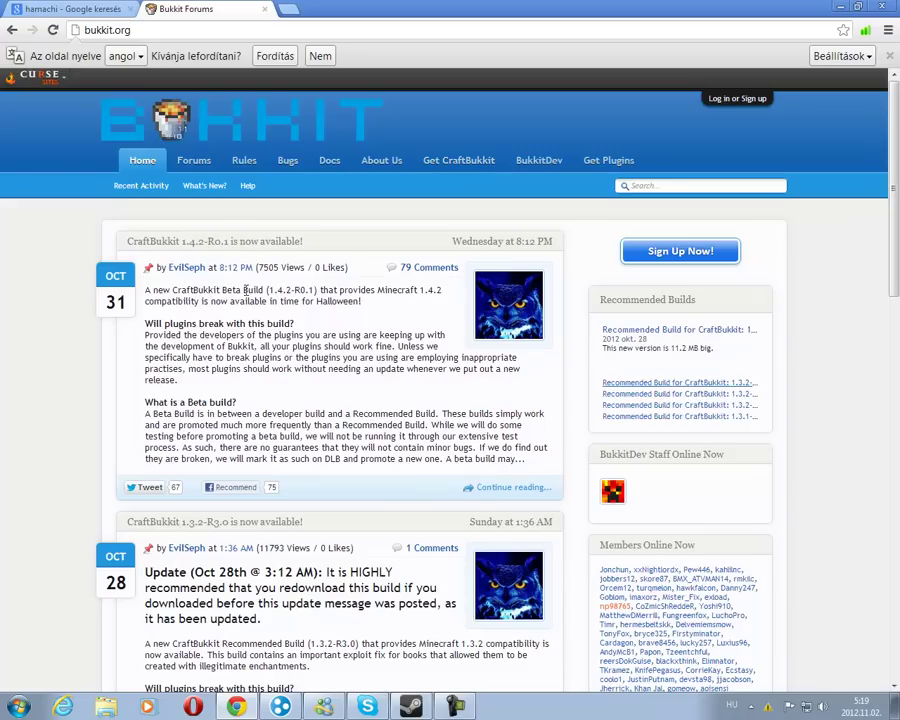
left_click(507, 490)
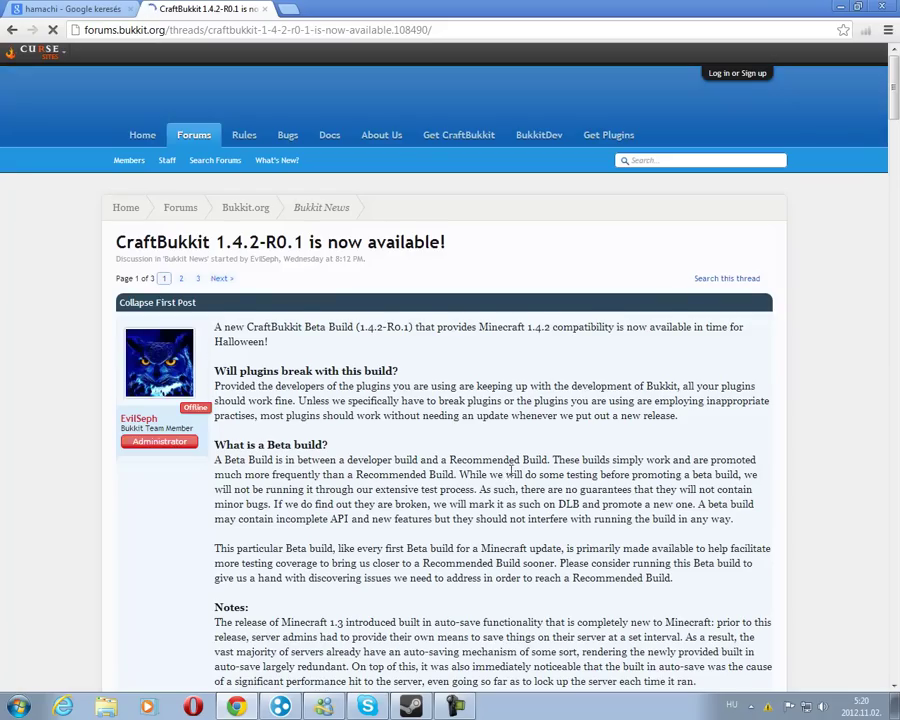
scroll(500, 480, "down", 2)
scroll(497, 483, "down", 5)
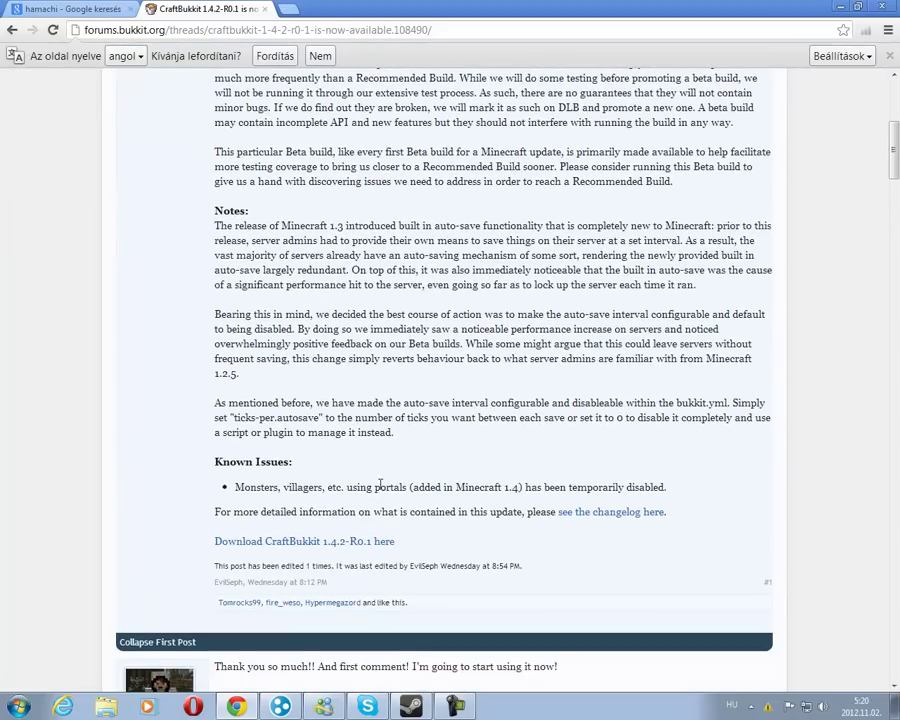
left_click(325, 542)
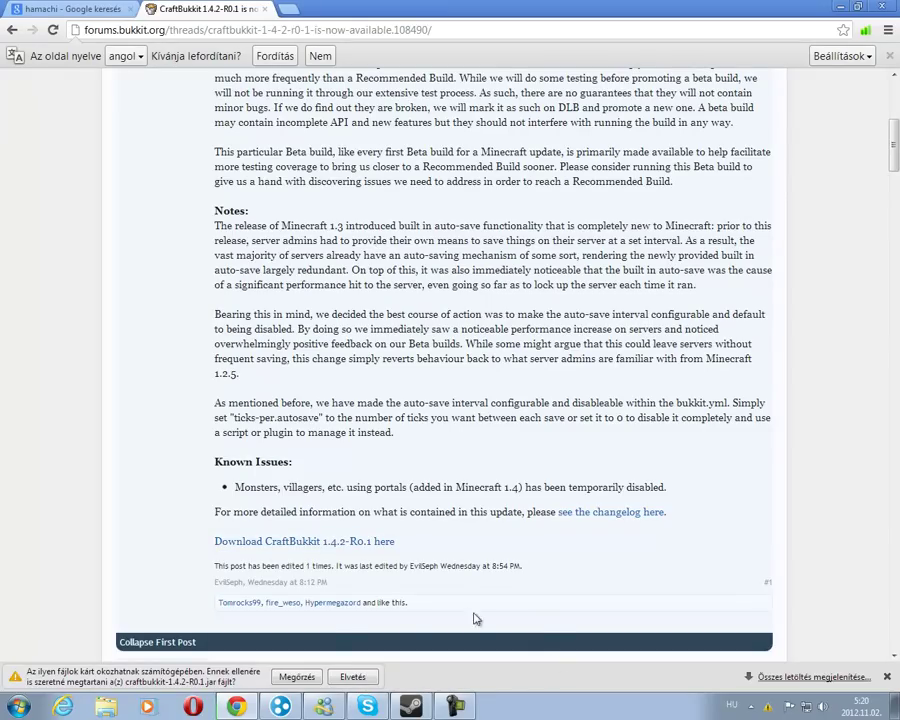
left_click(297, 677)
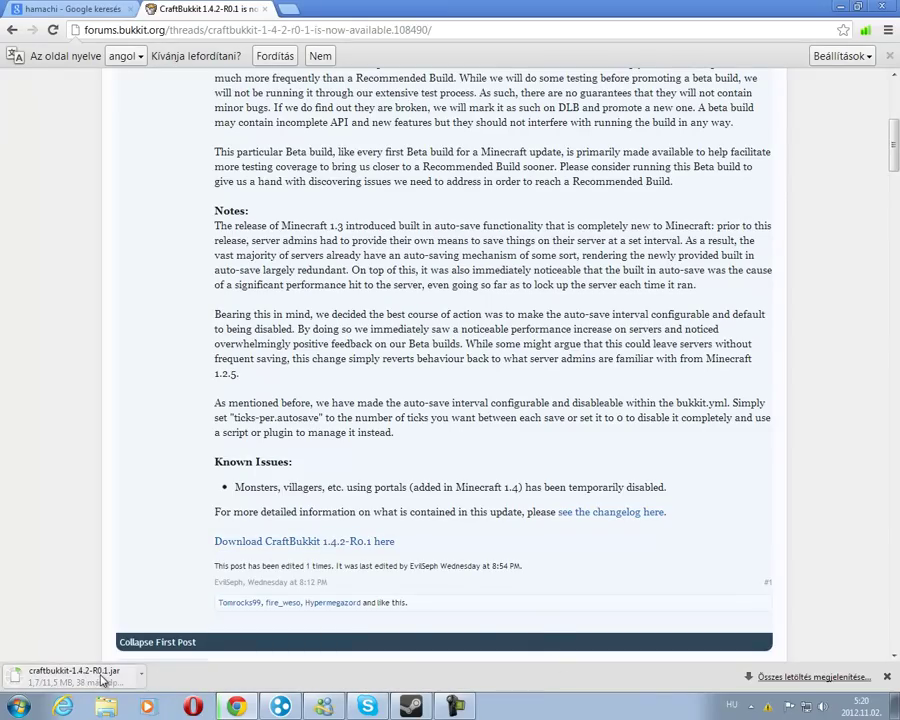
- Open the Get CraftBukkit server setup page and copy the two-line Windows start script ending in PAUSE
scroll(290, 540, "up", 5)
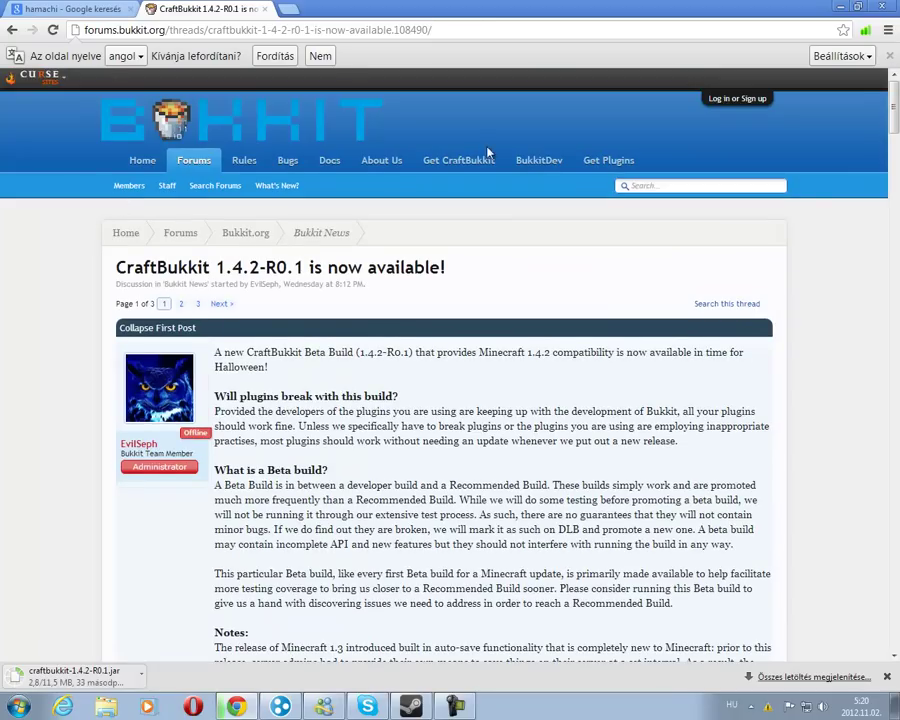
left_click(454, 163)
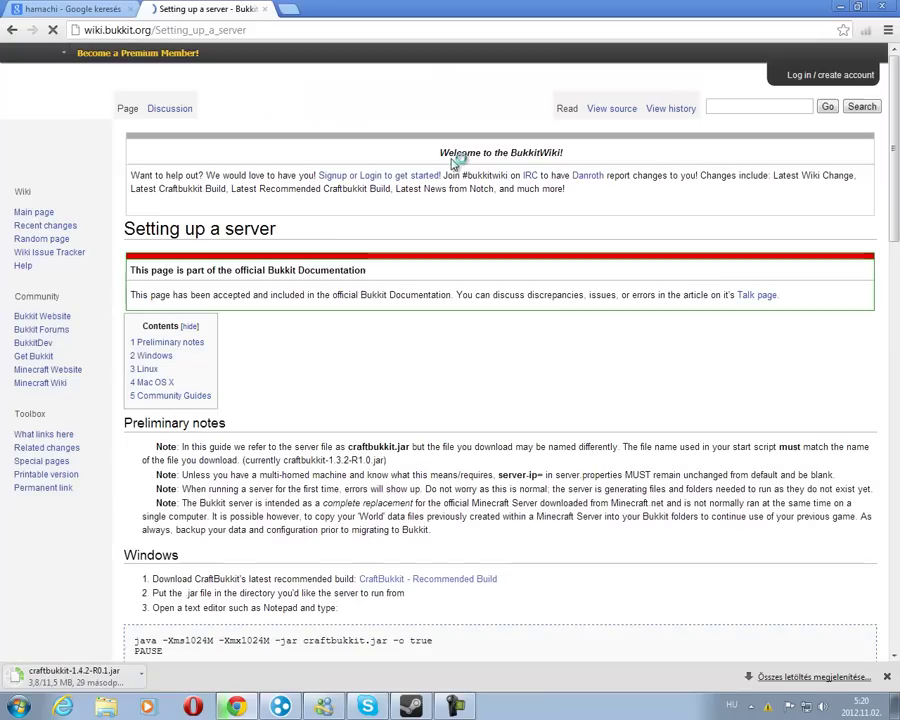
scroll(336, 428, "down", 3)
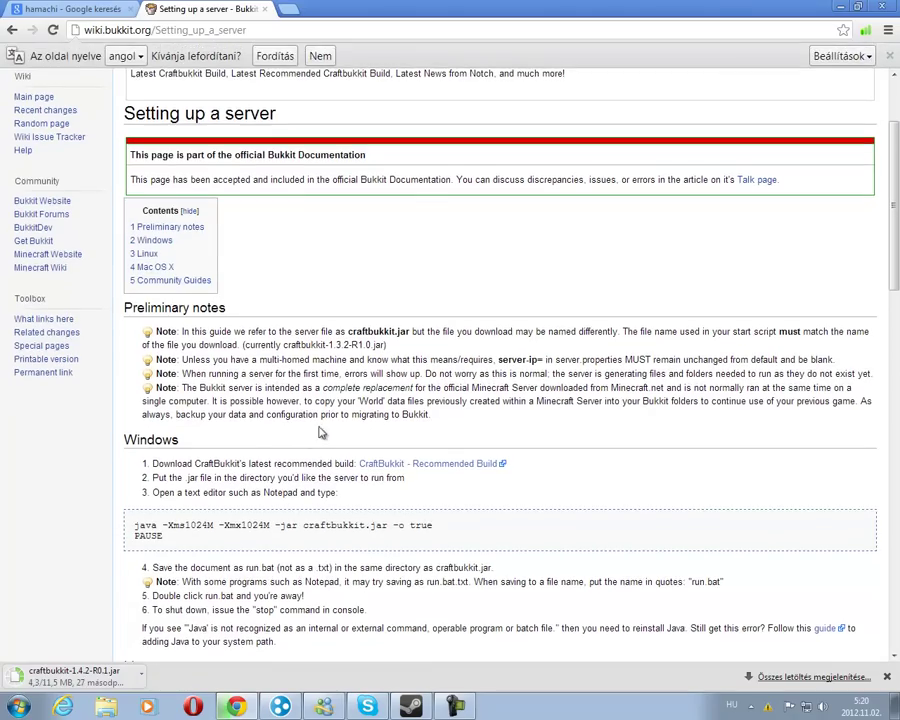
scroll(266, 453, "up", 3)
scroll(248, 500, "down", 3)
left_click_drag(135, 525, 336, 535)
key("ctrl+c")
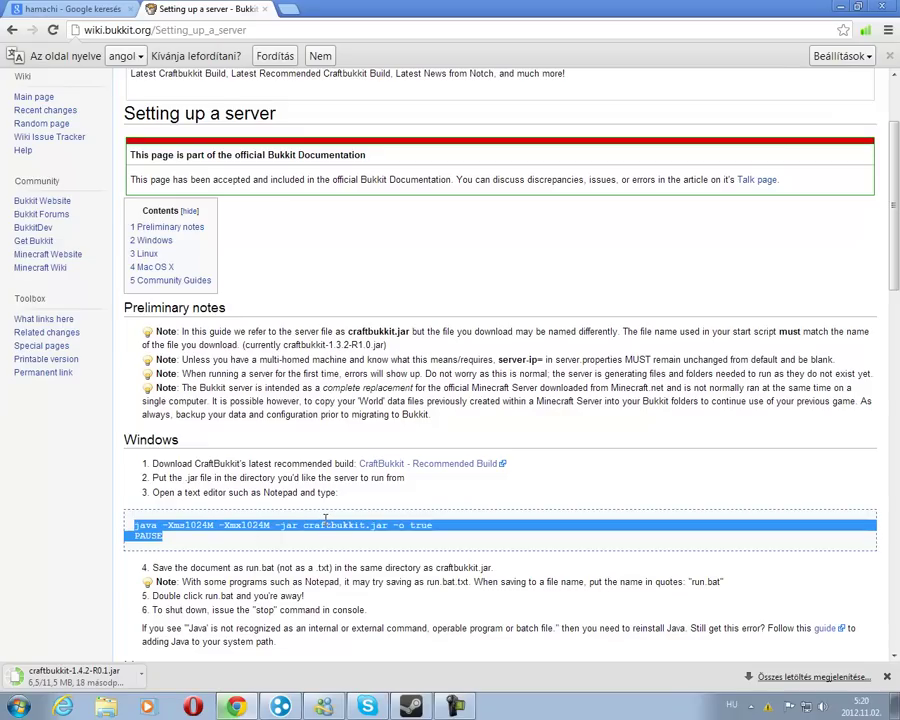
- Create a new text document on the desktop named start.txt
left_click(852, 6)
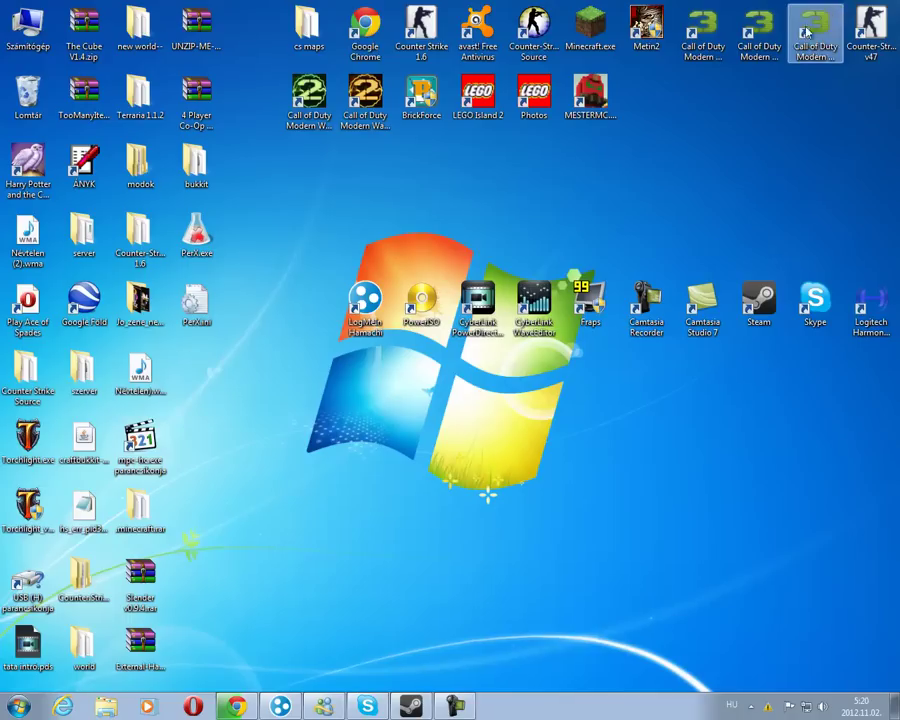
right_click(458, 391)
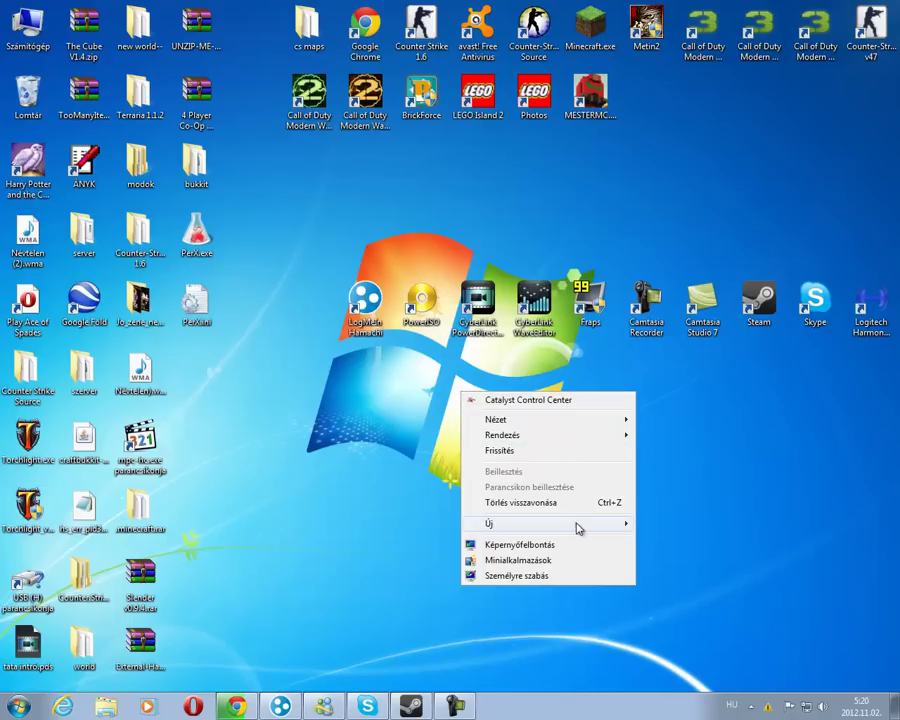
mouse_move(578, 527)
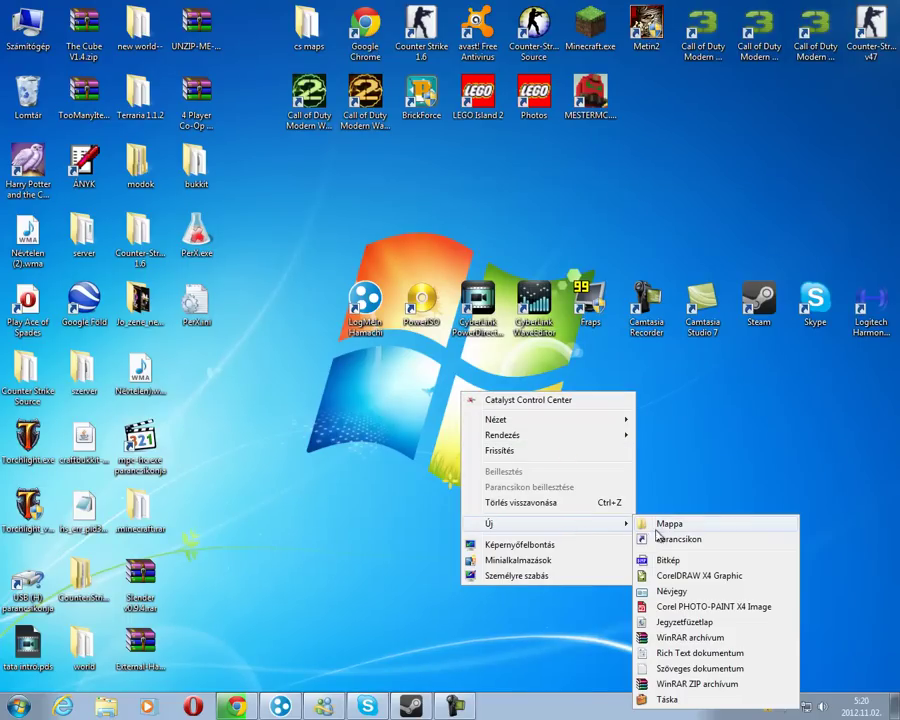
left_click(700, 668)
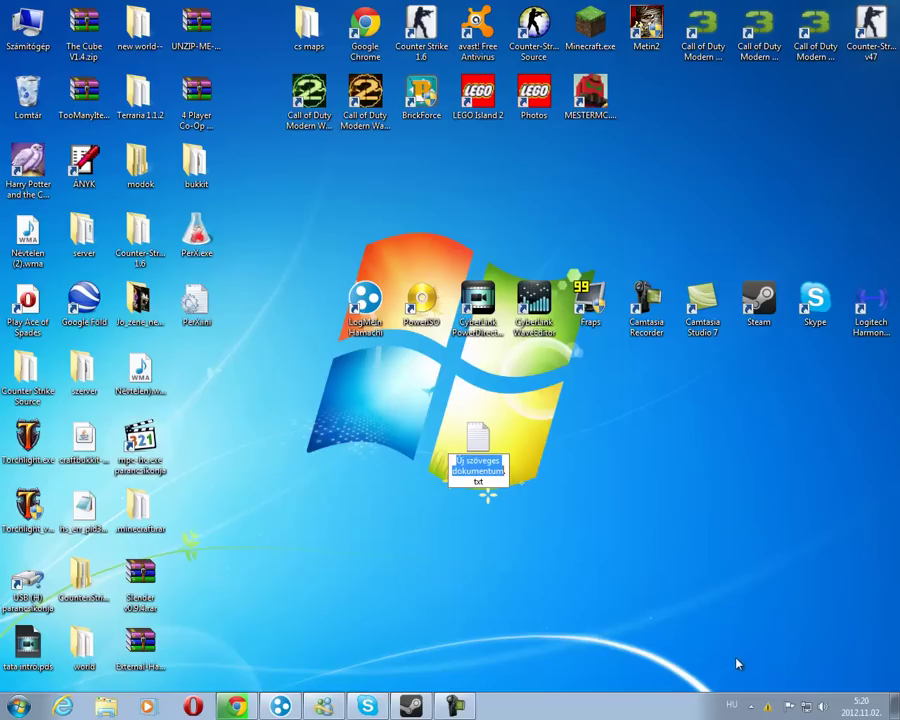
type("start")
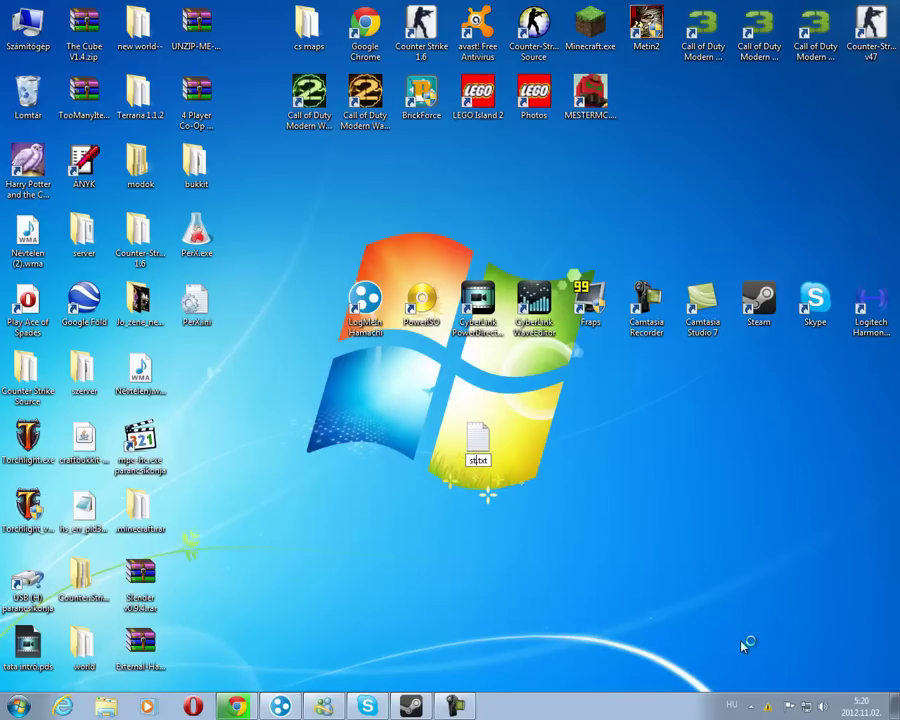
key("Return")
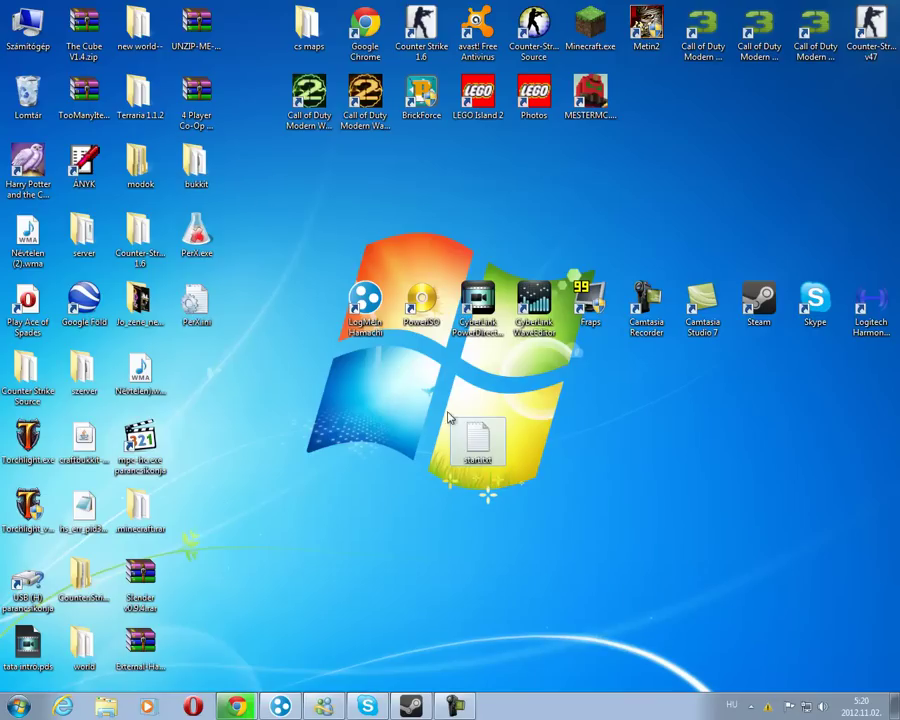
left_click(548, 420)
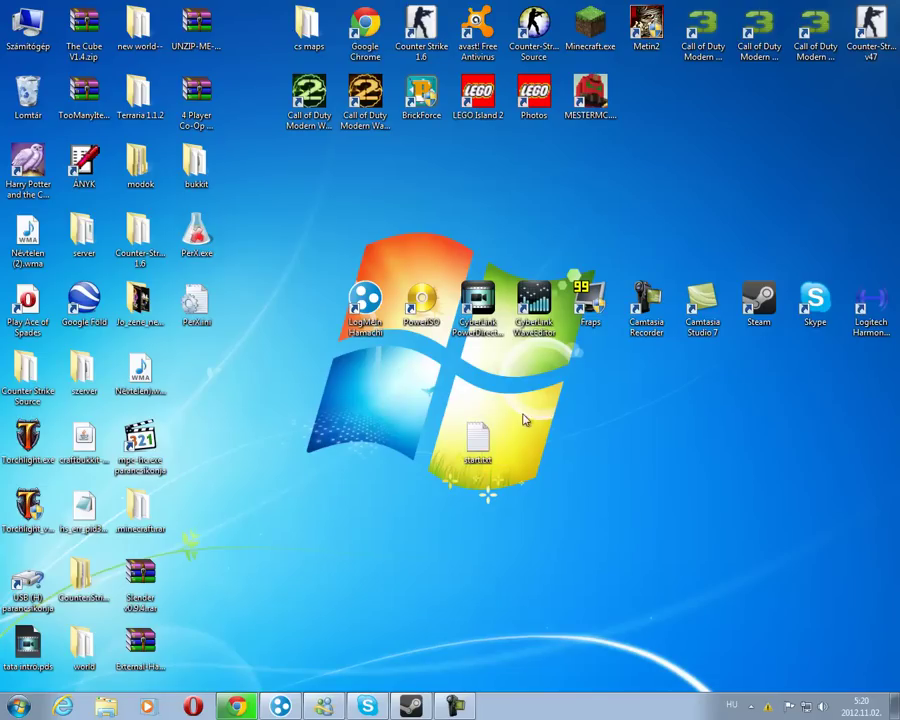
- Paste the copied java start script into start.txt, save the file and close it
double_click(496, 433)
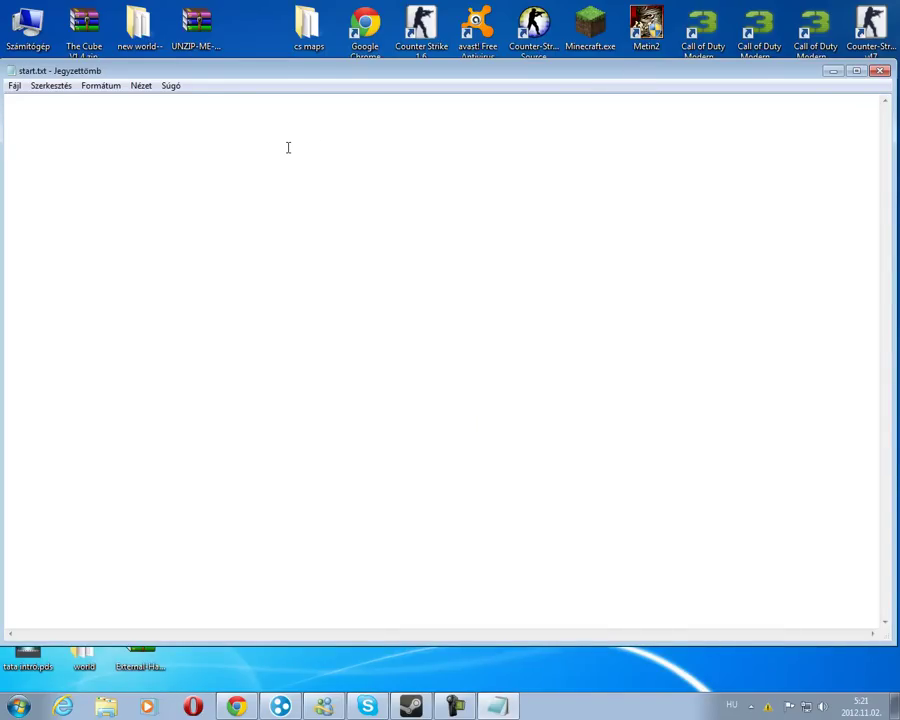
key("ctrl+v")
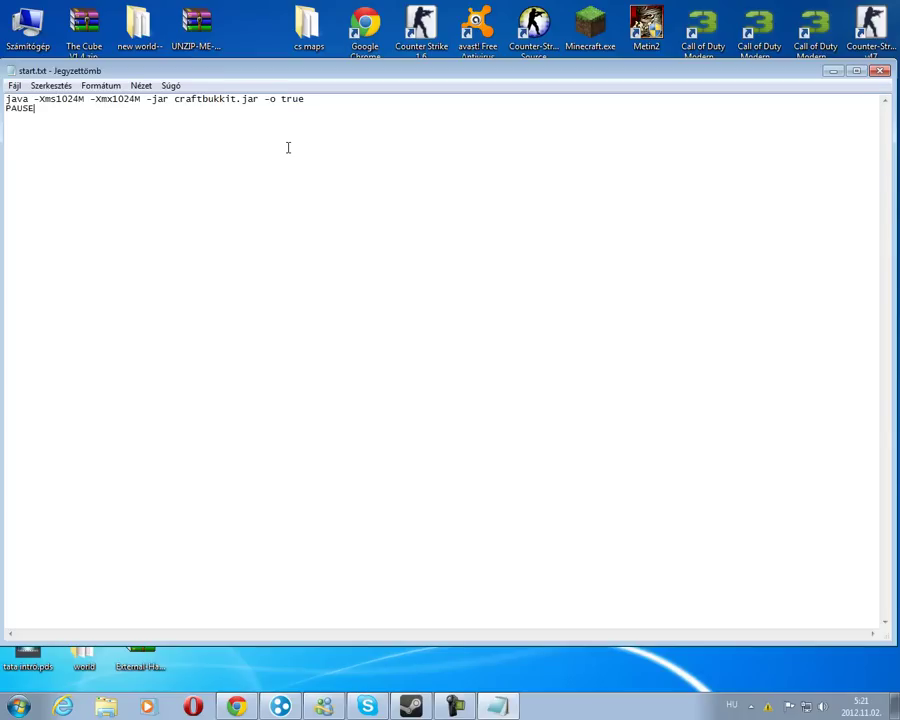
left_click(14, 85)
left_click(40, 131)
left_click(880, 70)
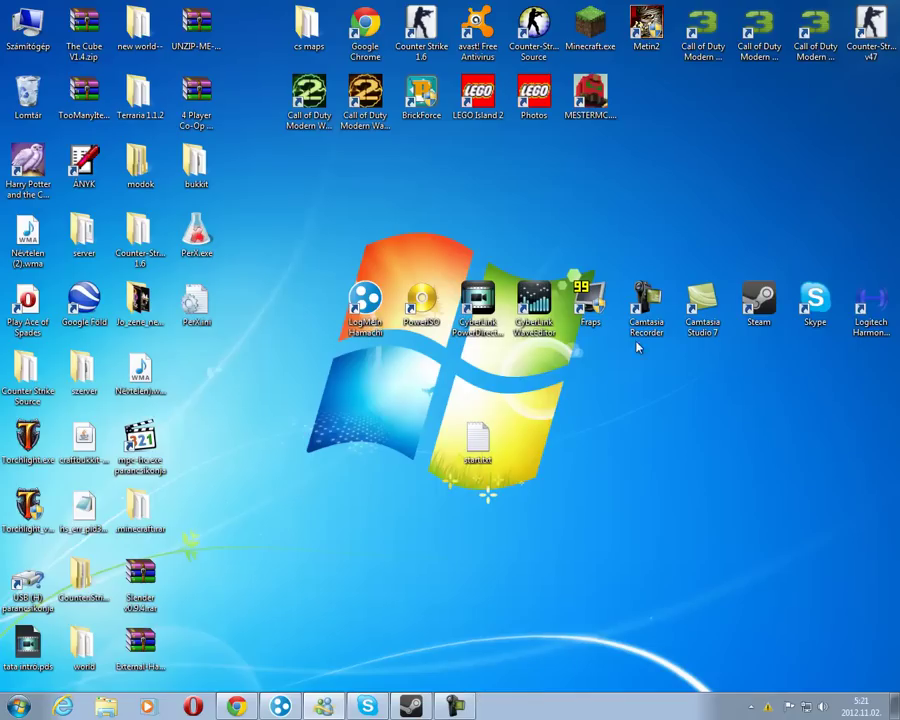
- Rename start.txt on the desktop as start.bat
left_click(480, 460)
key("BackSpace")
key("BackSpace")
key("BackSpace")
type("ba")
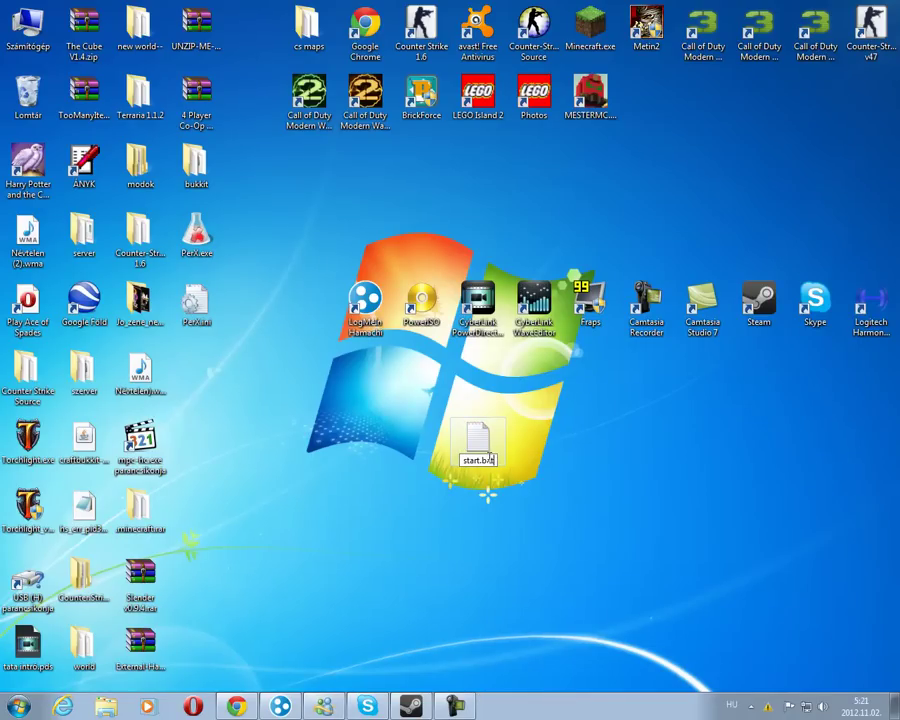
type("t")
key("Return")
left_click(517, 357)
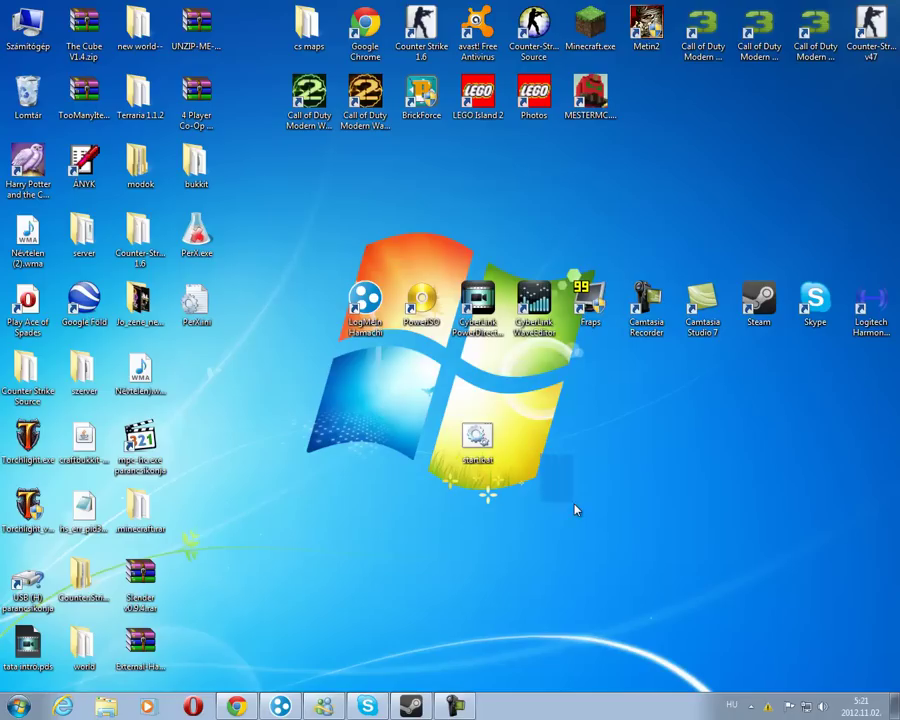
- Create a new folder on the desktop named bukkit 2
right_click(576, 311)
mouse_move(620, 448)
left_click(525, 442)
type("bukkit 2")
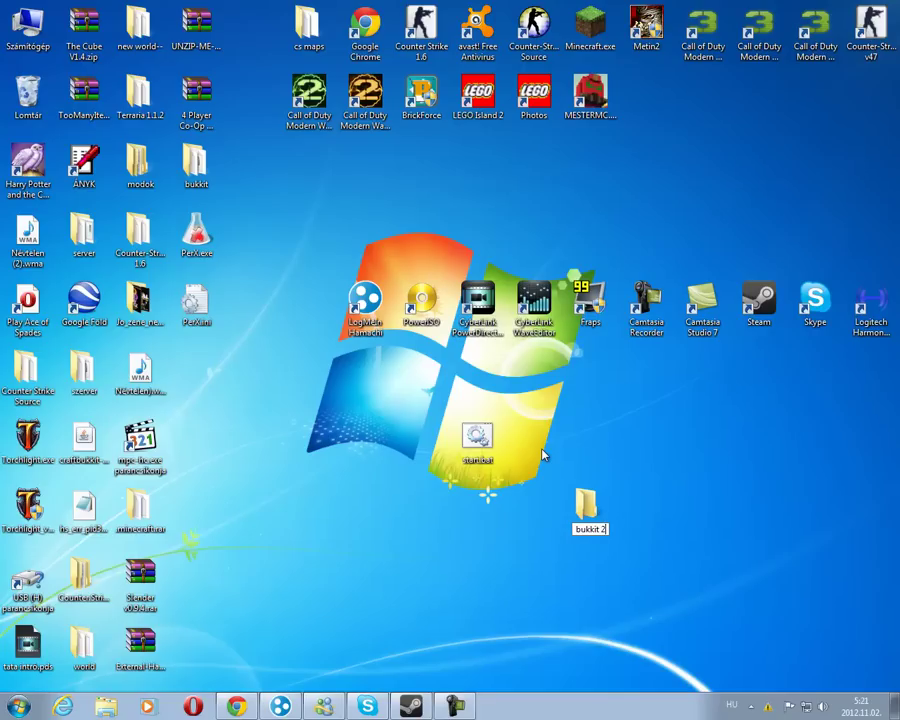
- Rename start.bat as bukkit 2.bat and move it into the bukkit 2 folder
key("Tab")
type("bukkit 2")
key("Return")
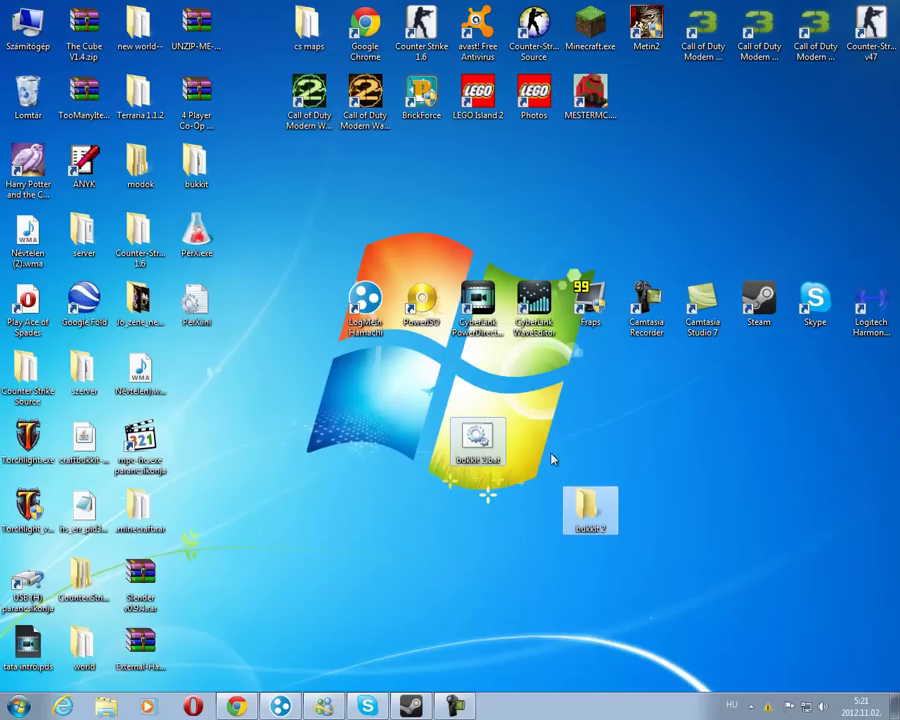
key("Delete")
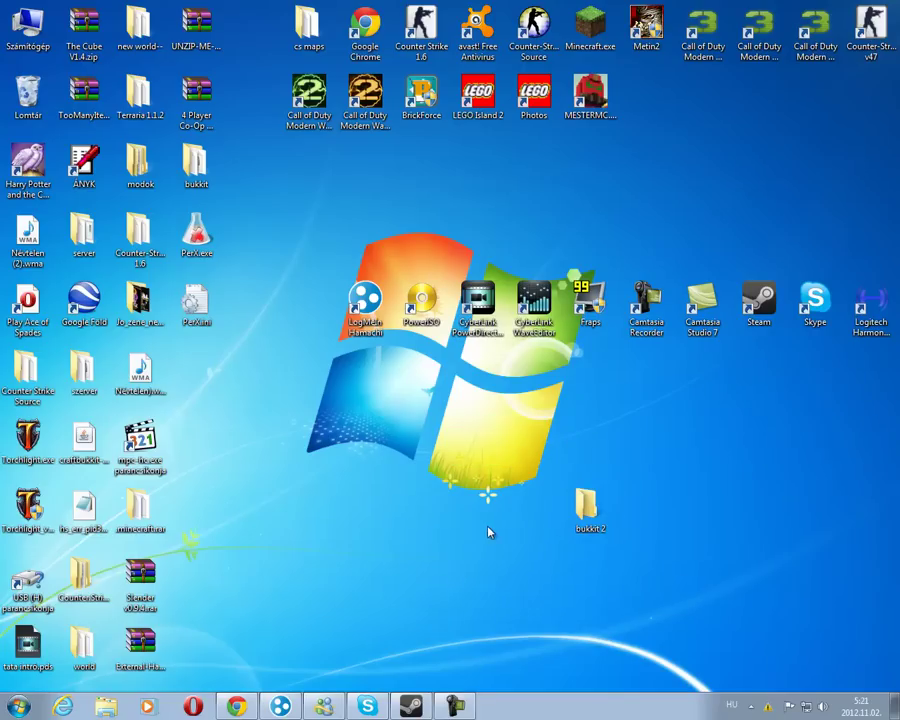
- Browse drive C to the Letöltések folder inside the user's profile under Felhasználók
double_click(13, 22)
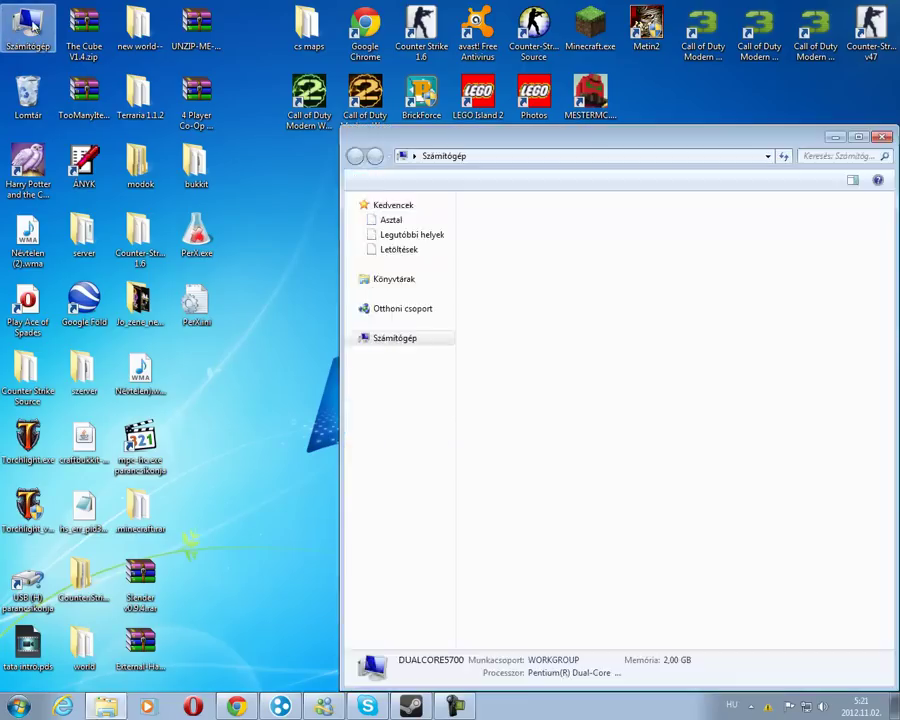
left_click_drag(598, 150, 256, 95)
left_click(241, 186)
double_click(241, 186)
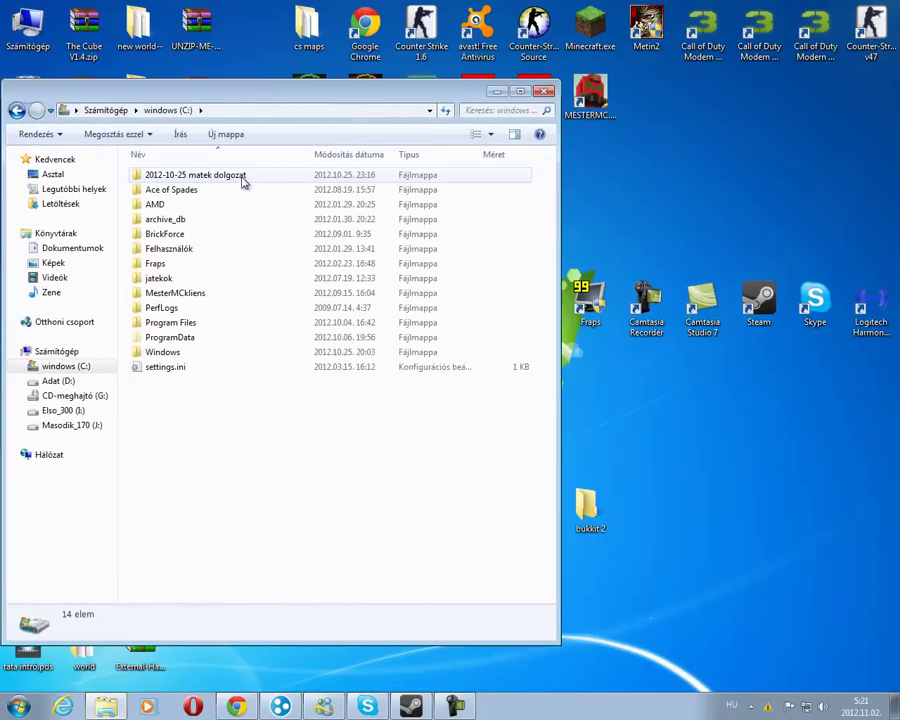
double_click(215, 250)
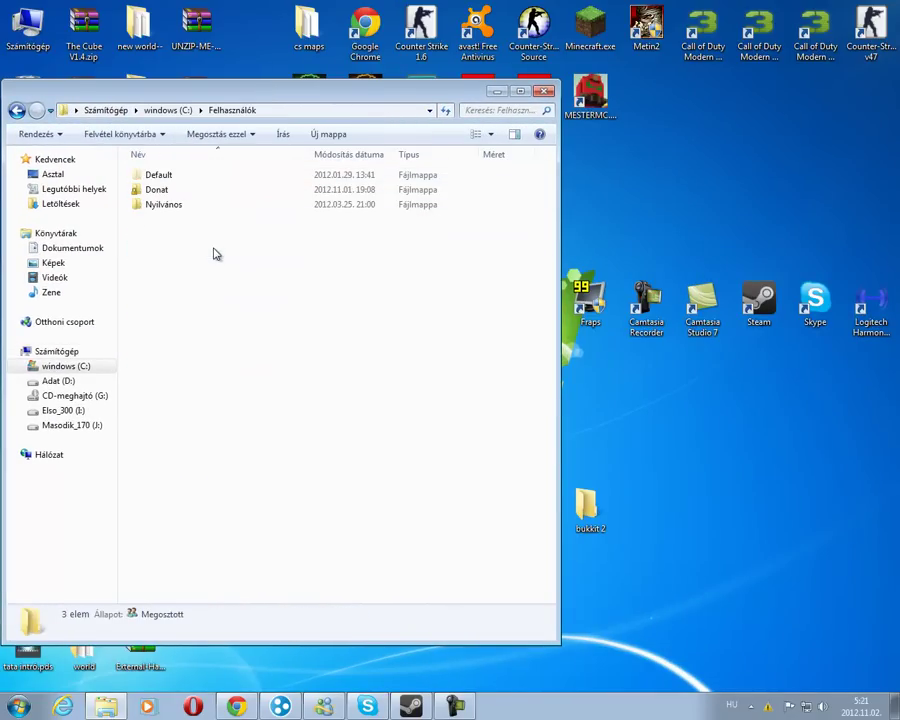
double_click(177, 191)
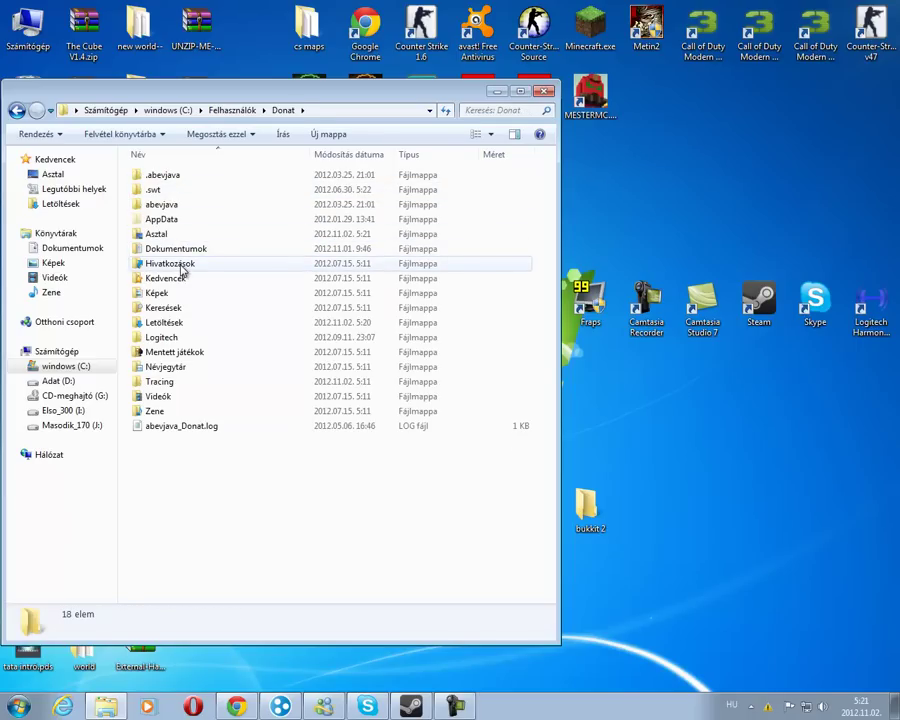
double_click(208, 324)
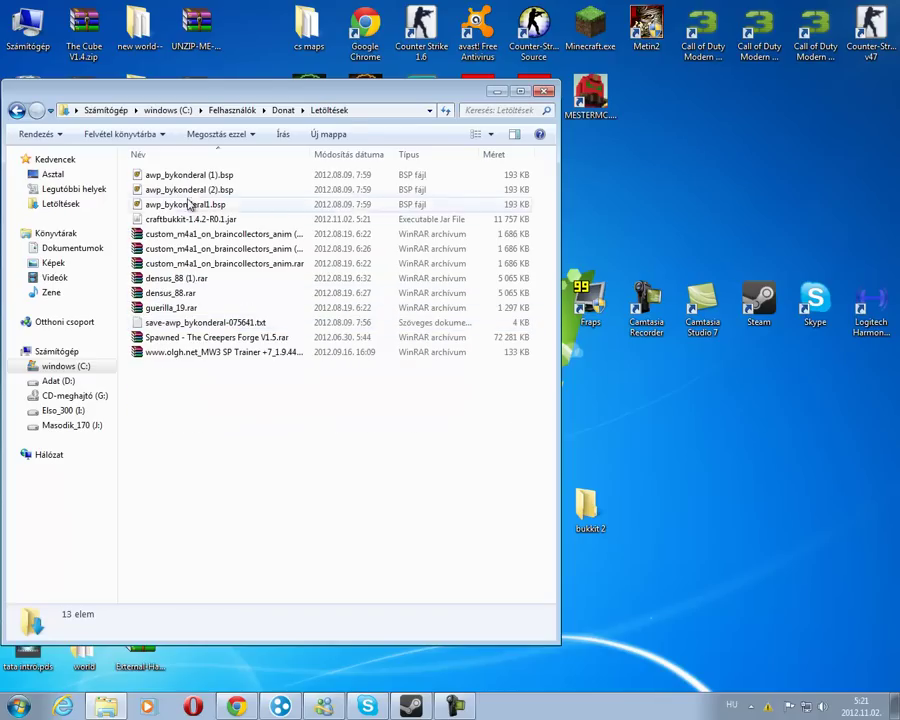
- Move craftbukkit-1.4.2-R0.1.jar into the bukkit 2 folder on the desktop and close the downloads window
mouse_move(241, 217)
left_mouse_down()
mouse_move(536, 461)
mouse_move(185, 176)
mouse_move(225, 212)
left_mouse_up()
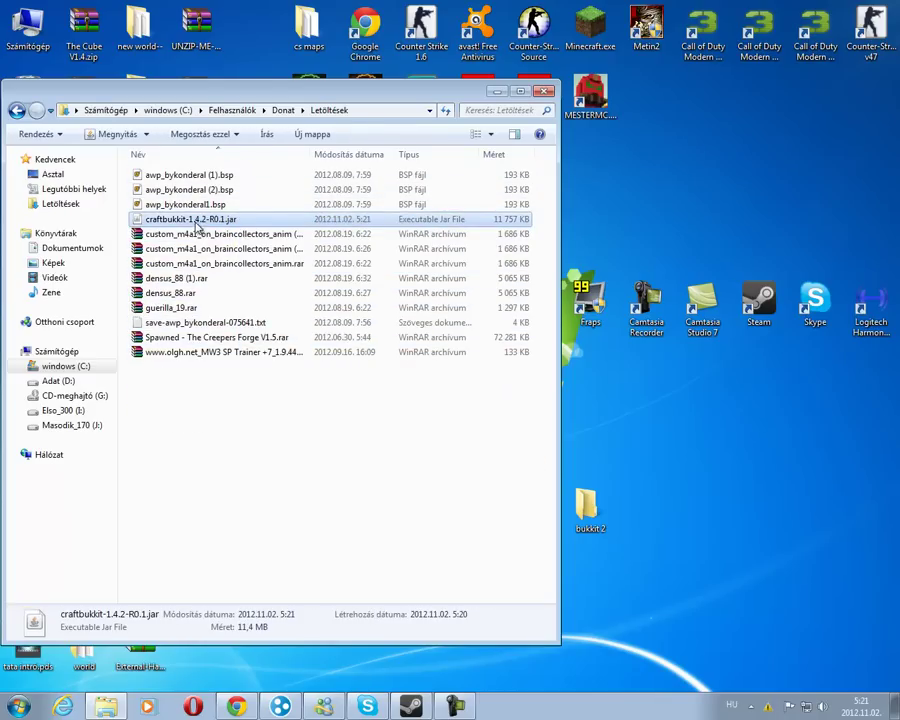
left_click_drag(563, 493, 586, 505)
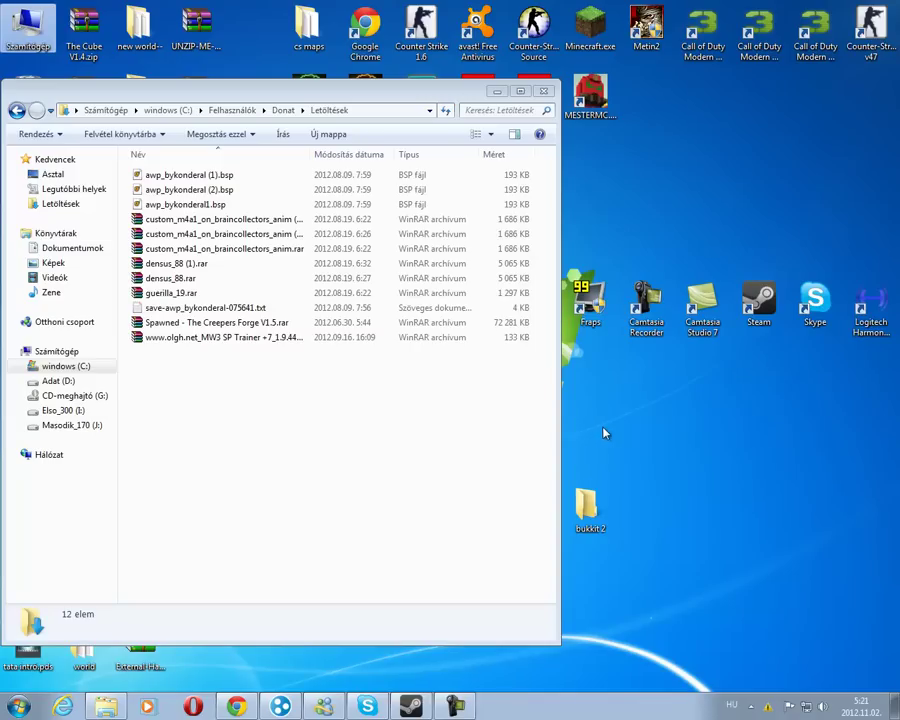
key("alt+F4")
- Open the bukkit 2 folder and rename craftbukkit-1.4.2-R0.1.jar as craftbukkit.jar
double_click(590, 508)
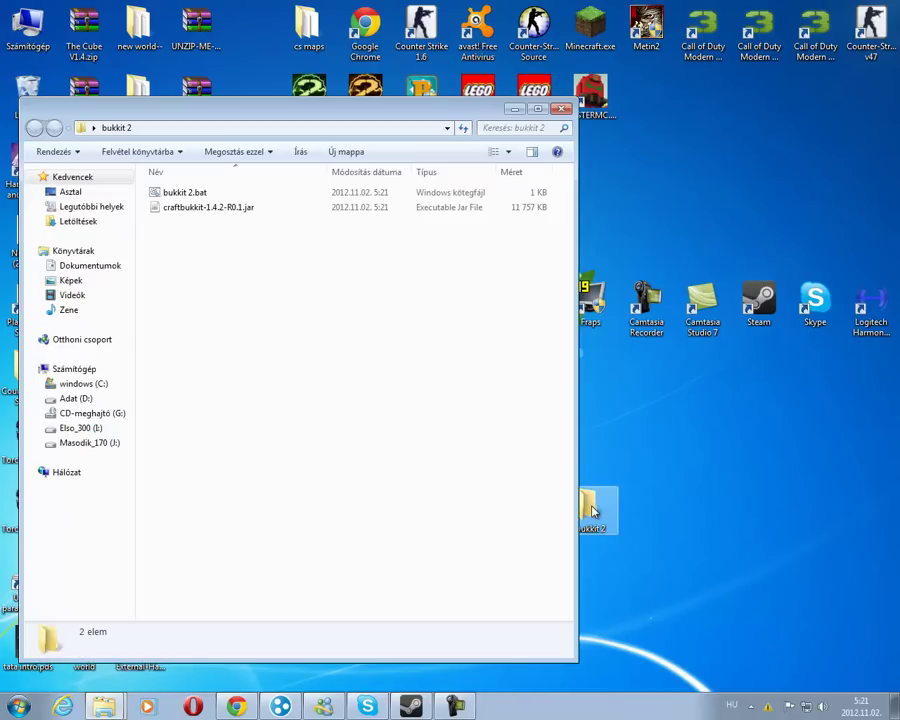
left_click(243, 209)
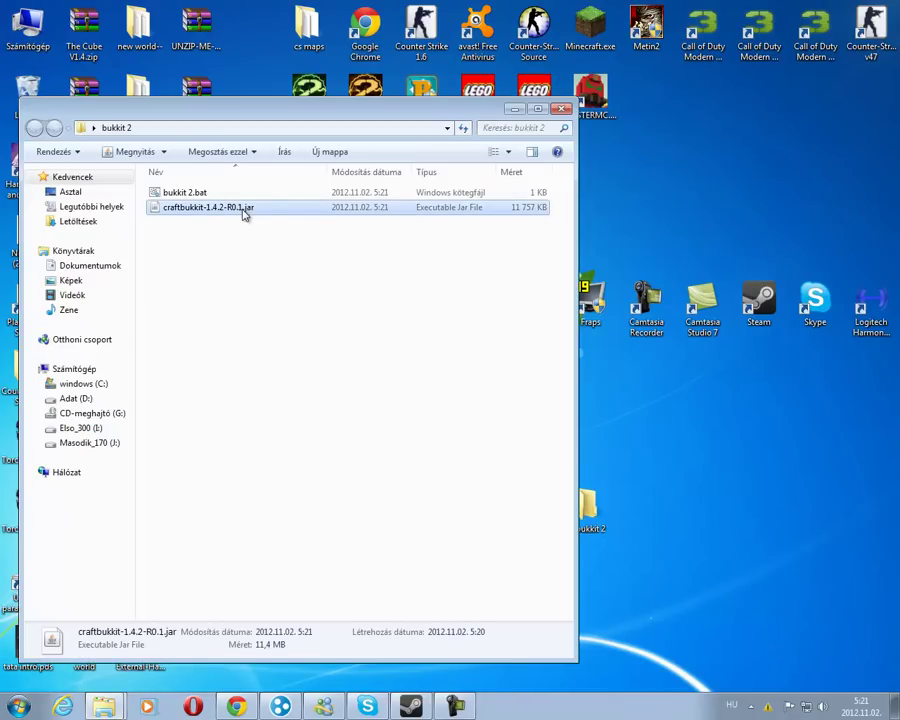
left_click(243, 209)
key("BackSpace")
key("BackSpace")
key("BackSpace")
key("BackSpace")
key("BackSpace")
key("BackSpace")
key("BackSpace")
key("BackSpace")
key("BackSpace")
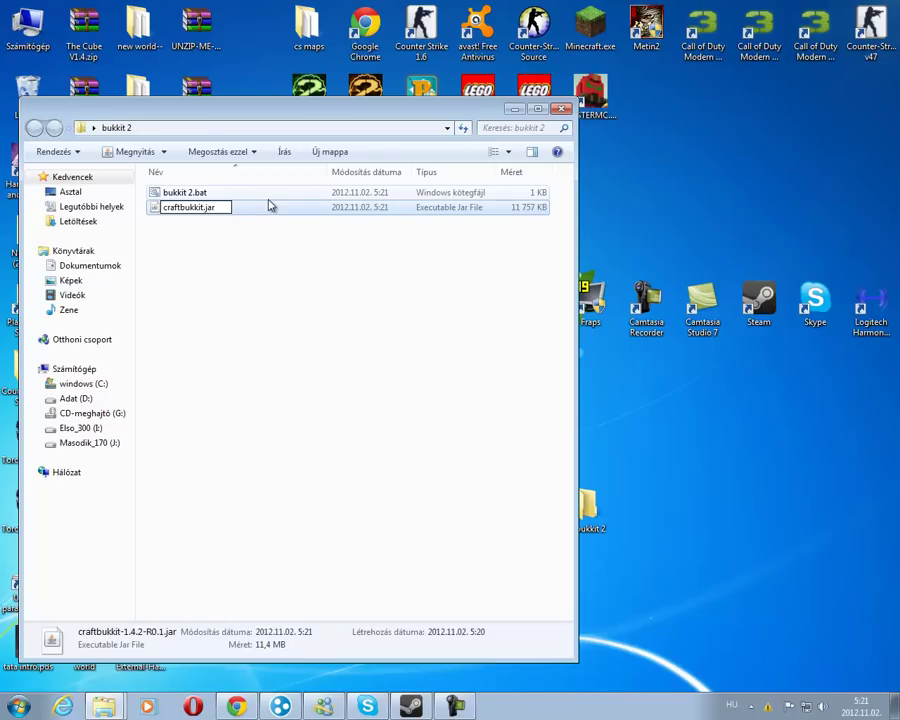
left_click(254, 258)
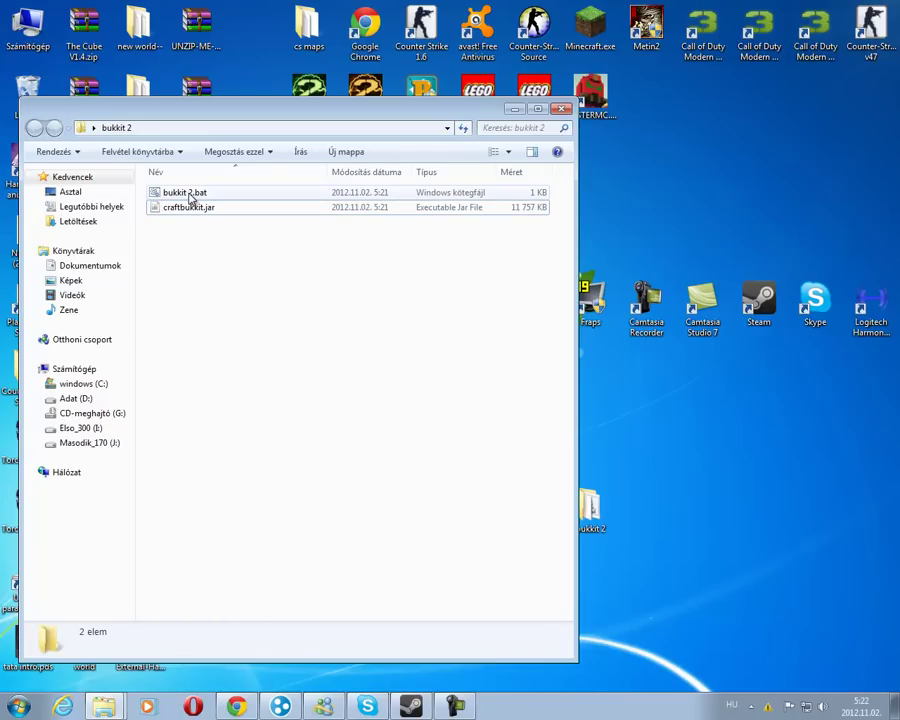
- Run bukkit 2.bat so the server generates its files in the bukkit 2 folder, and close the console window
double_click(189, 196)
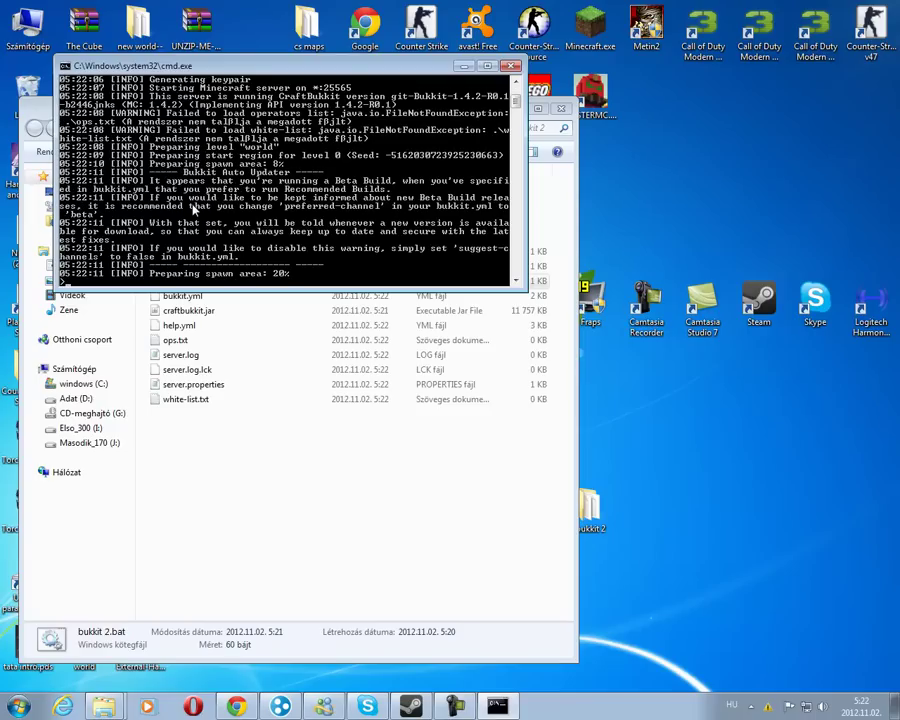
left_click_drag(383, 66, 552, 163)
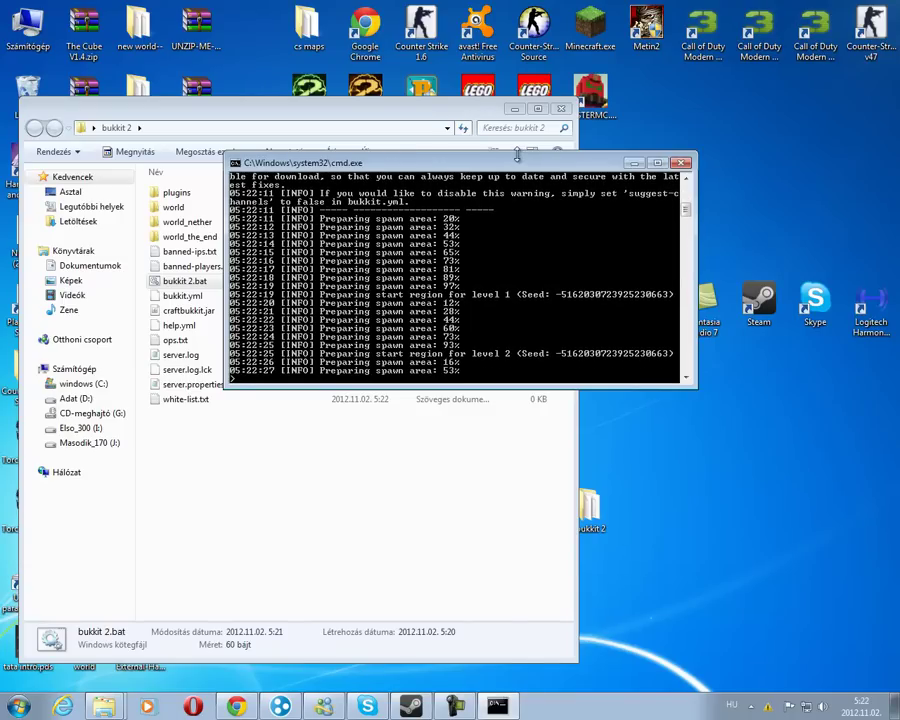
left_click(683, 164)
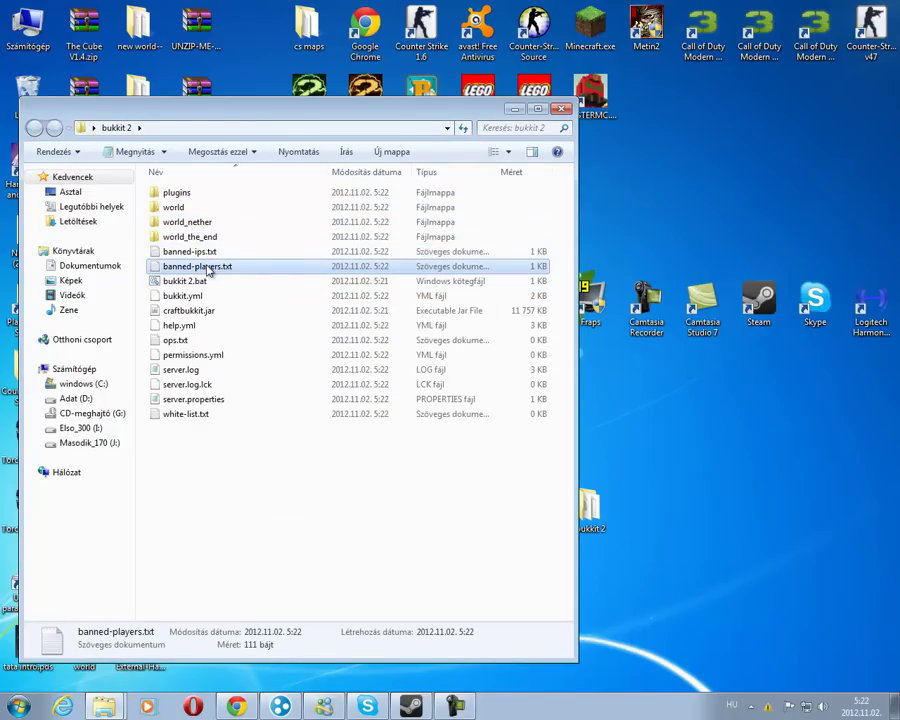
left_click(201, 452)
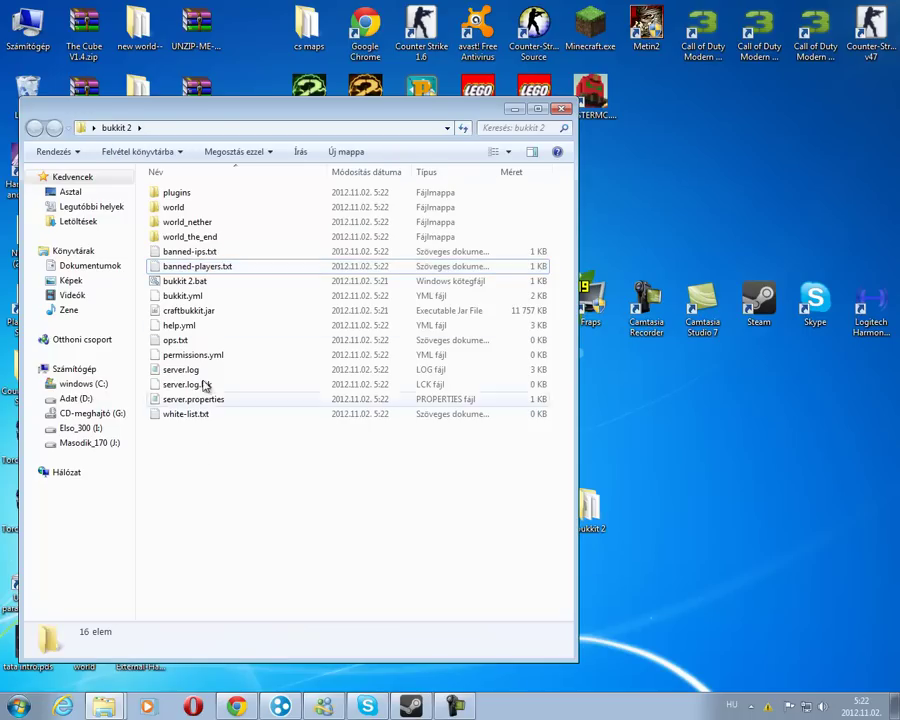
- Look through the generated world and world_nether folders and the other new items in the bukkit 2 folder
double_click(190, 208)
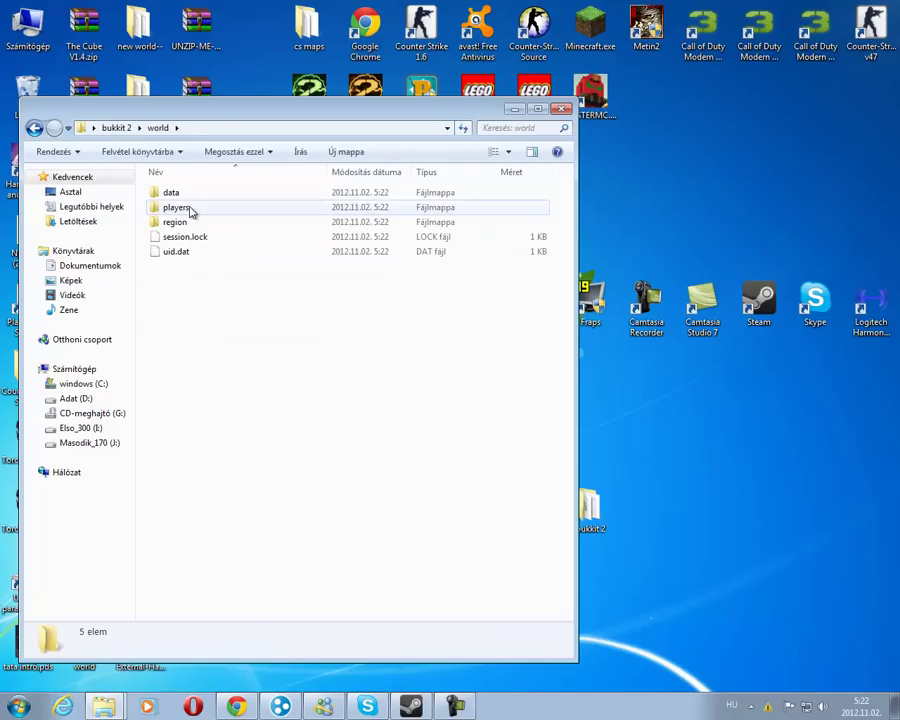
left_click(33, 128)
double_click(170, 223)
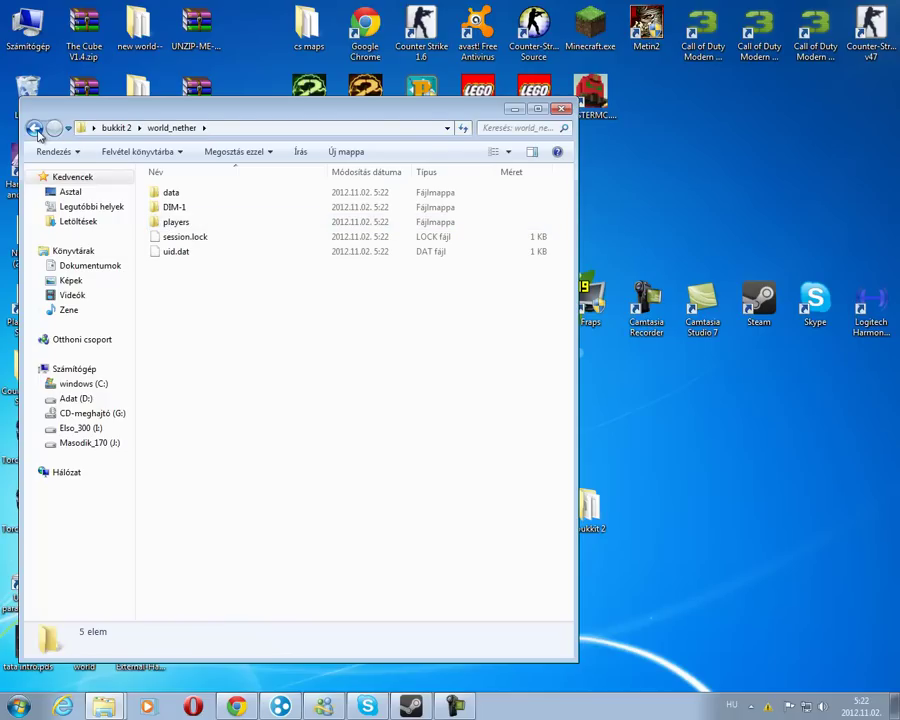
left_click(33, 128)
left_click(195, 239)
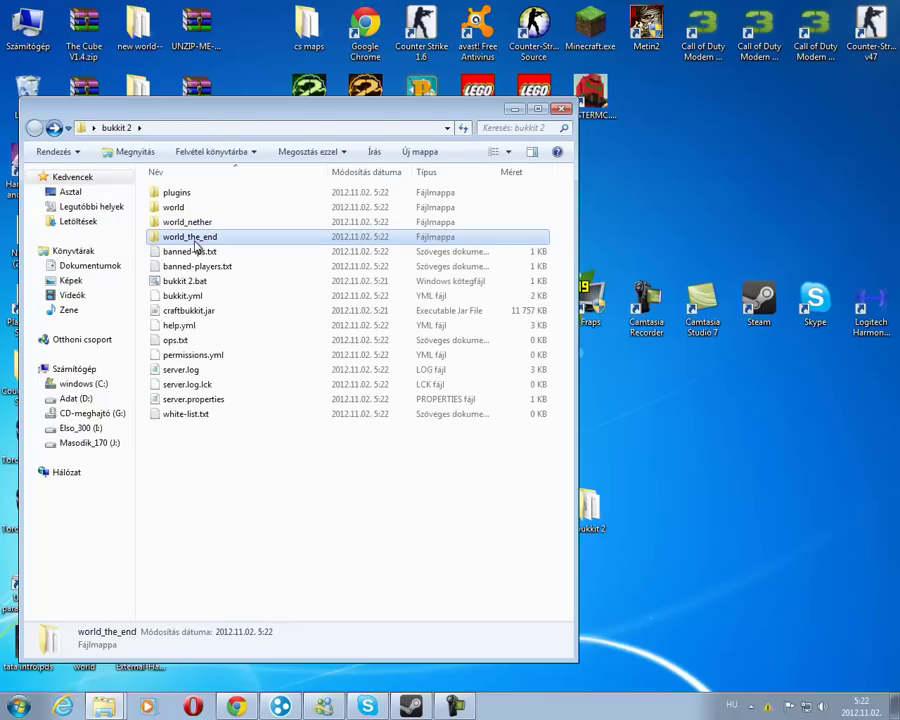
left_click(170, 193)
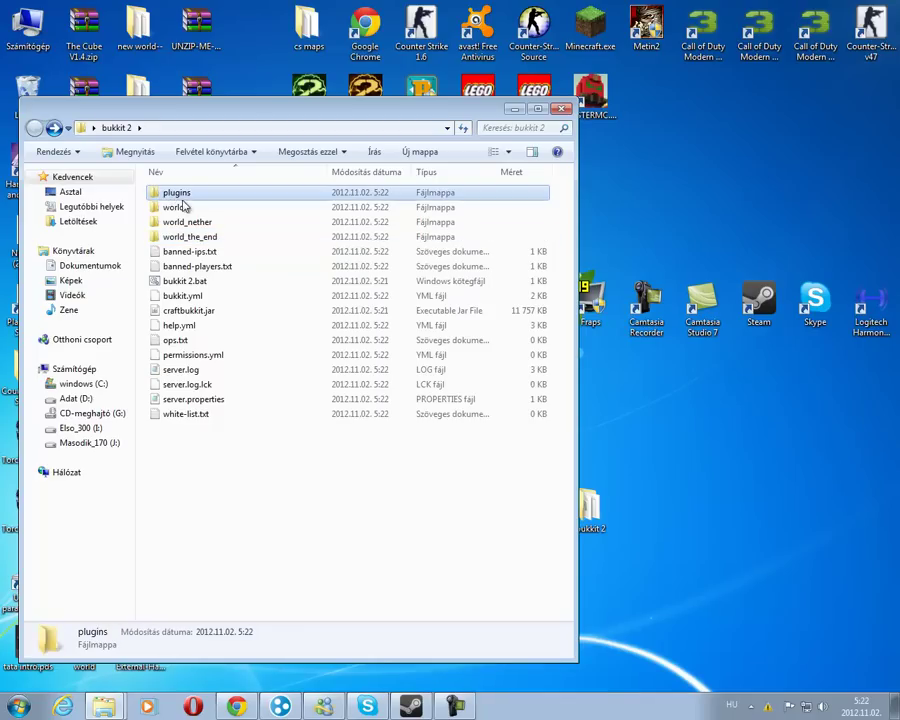
left_click(200, 252)
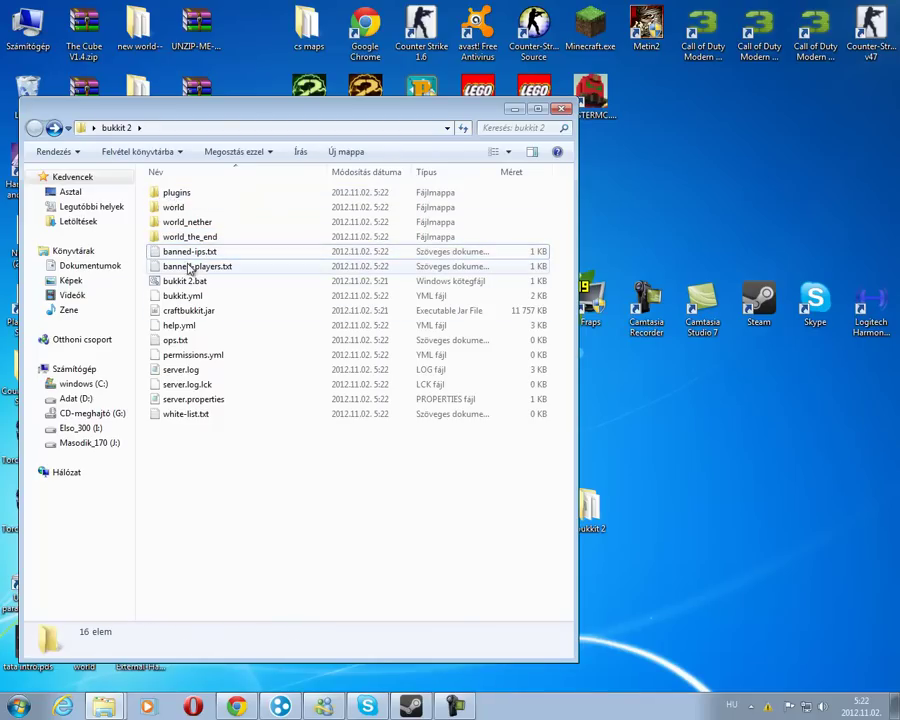
- View the contents of banned-ips.txt, close it, and point out banned-players.txt
double_click(188, 252)
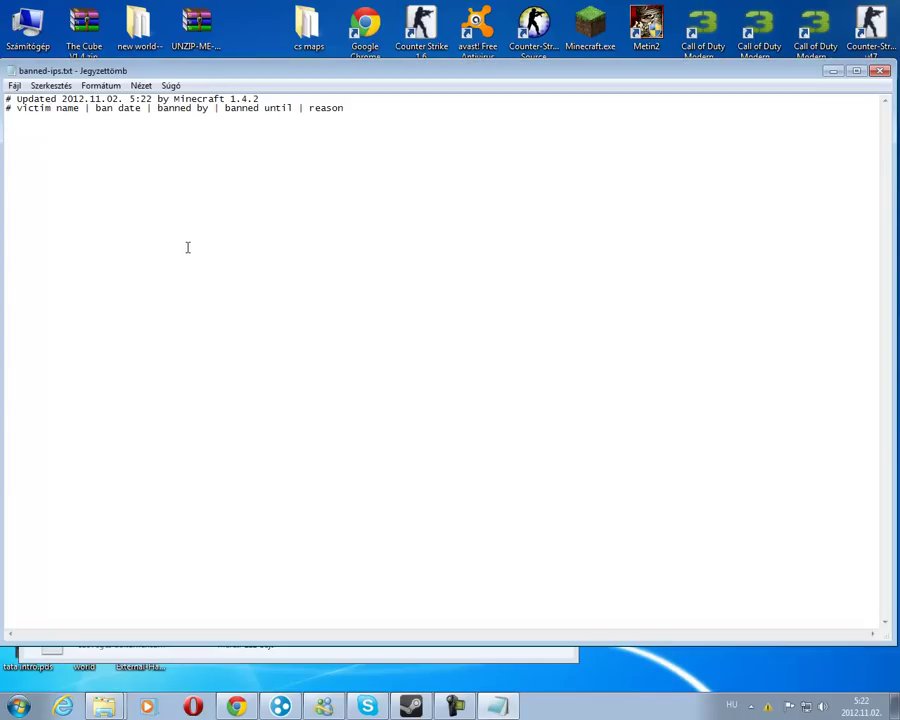
left_click(880, 71)
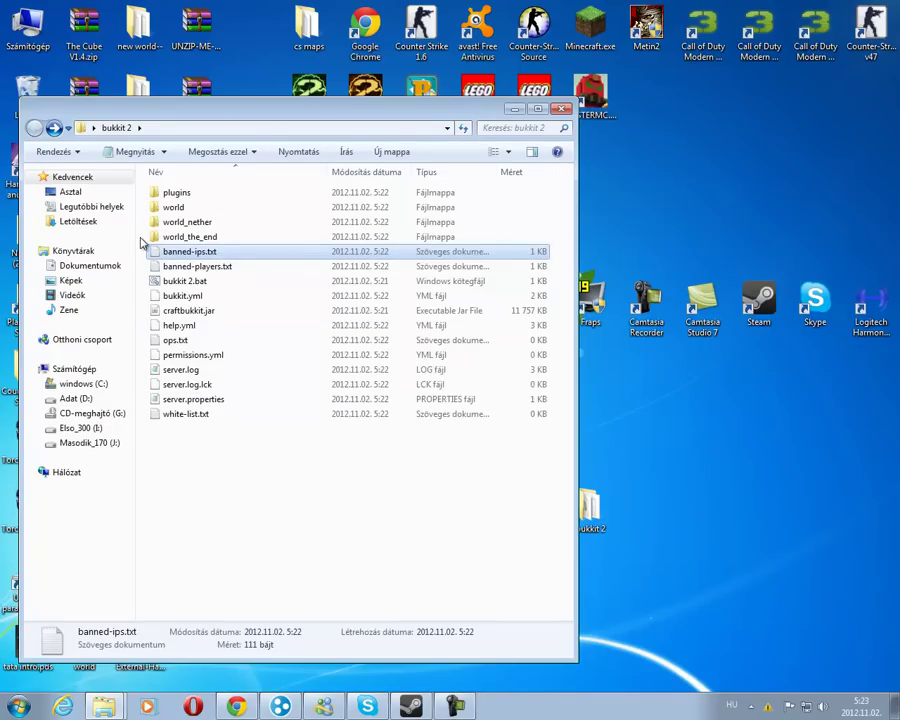
left_click(180, 268)
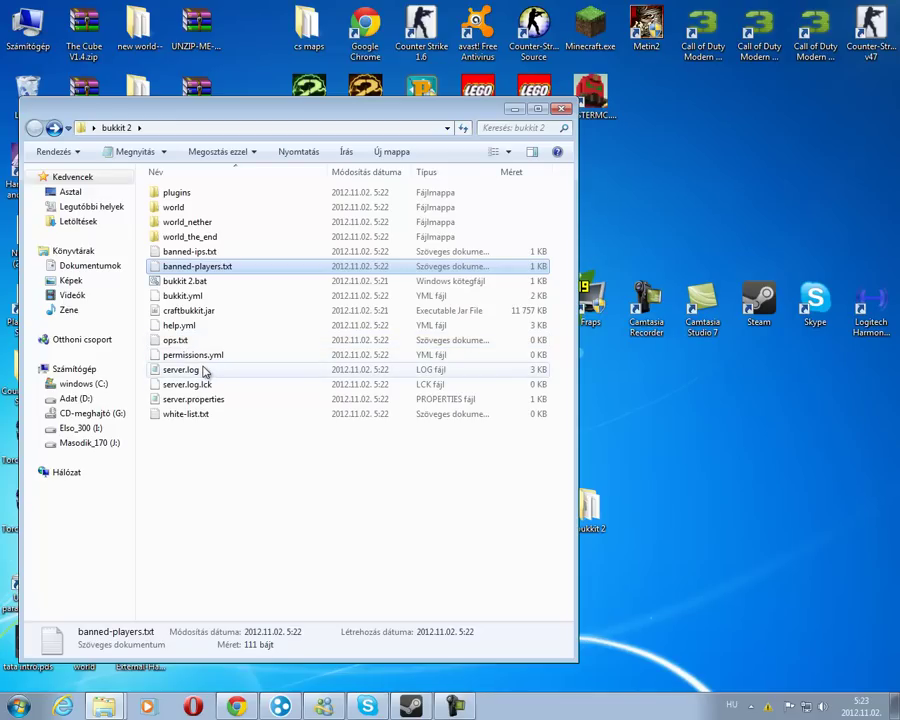
- Review the settings in server.properties, clear the value of online-mode, and save and close the file
double_click(194, 399)
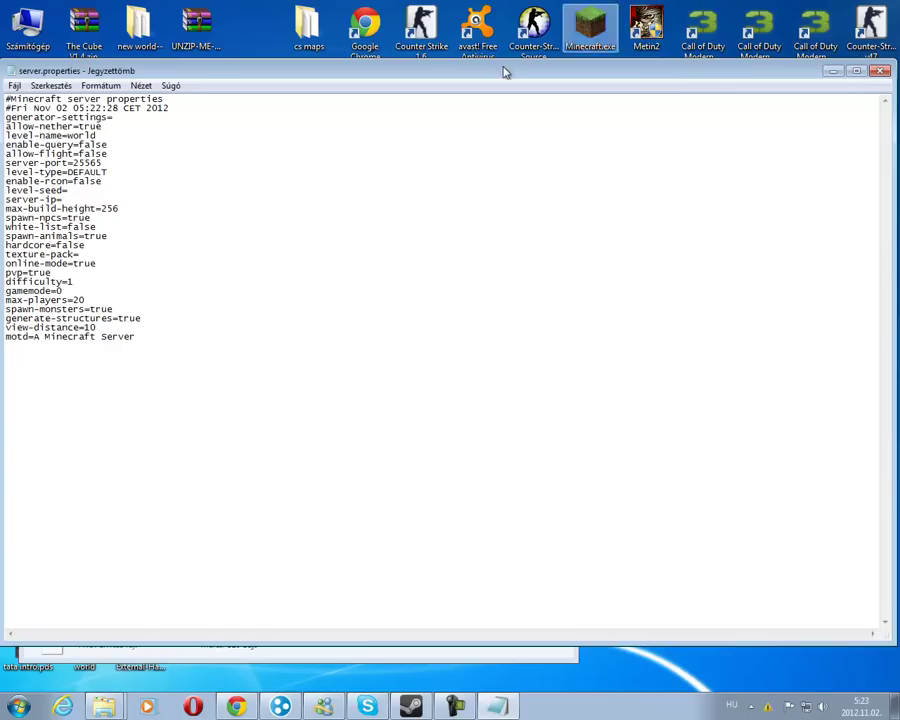
left_click(104, 127)
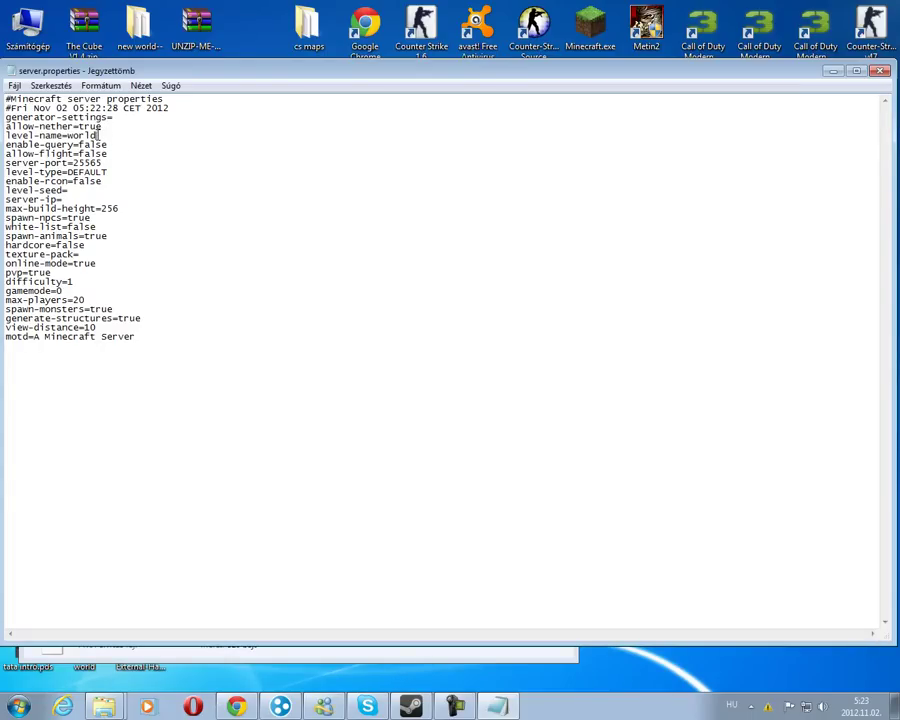
left_click(100, 135)
mouse_move(368, 76)
left_mouse_down()
mouse_move(335, 293)
mouse_move(398, 74)
mouse_move(368, 66)
left_mouse_up()
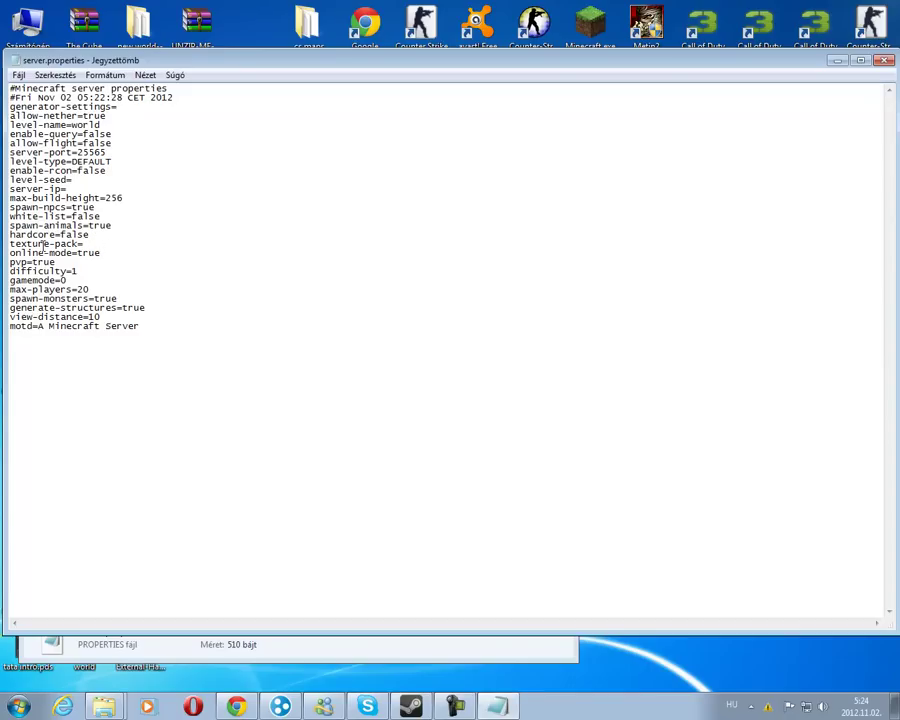
left_click(166, 254)
left_click_drag(100, 258, 77, 253)
key("BackSpace")
left_click(18, 75)
left_click(62, 122)
left_click(883, 63)
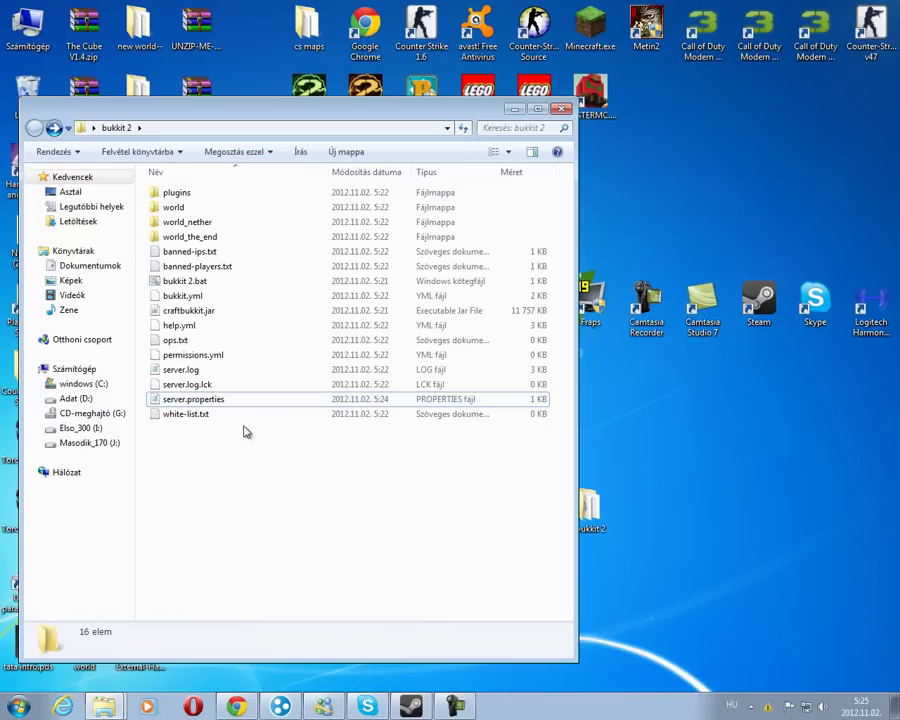
- View white-list.txt and close it, and minimise the bukkit 2 folder window
double_click(241, 416)
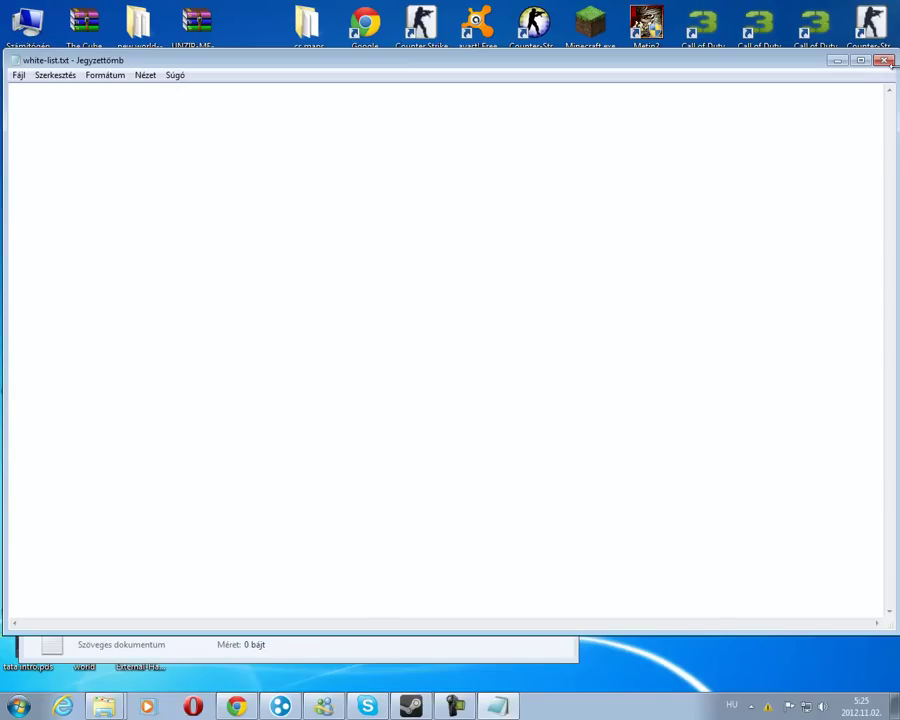
left_click(882, 61)
left_click(500, 466)
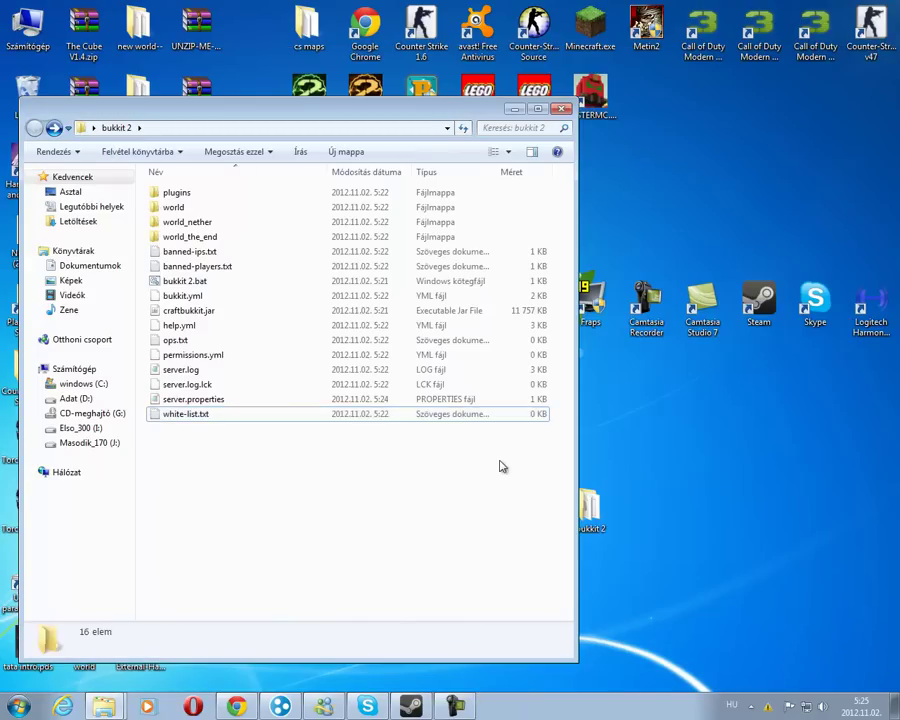
left_click_drag(438, 124, 554, 145)
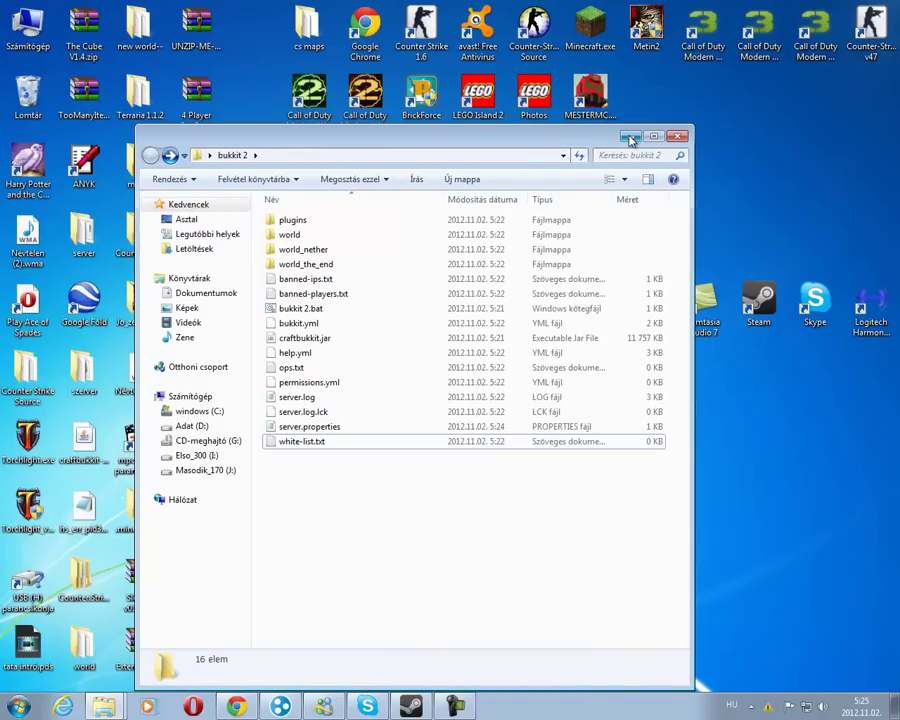
left_click_drag(592, 140, 556, 64)
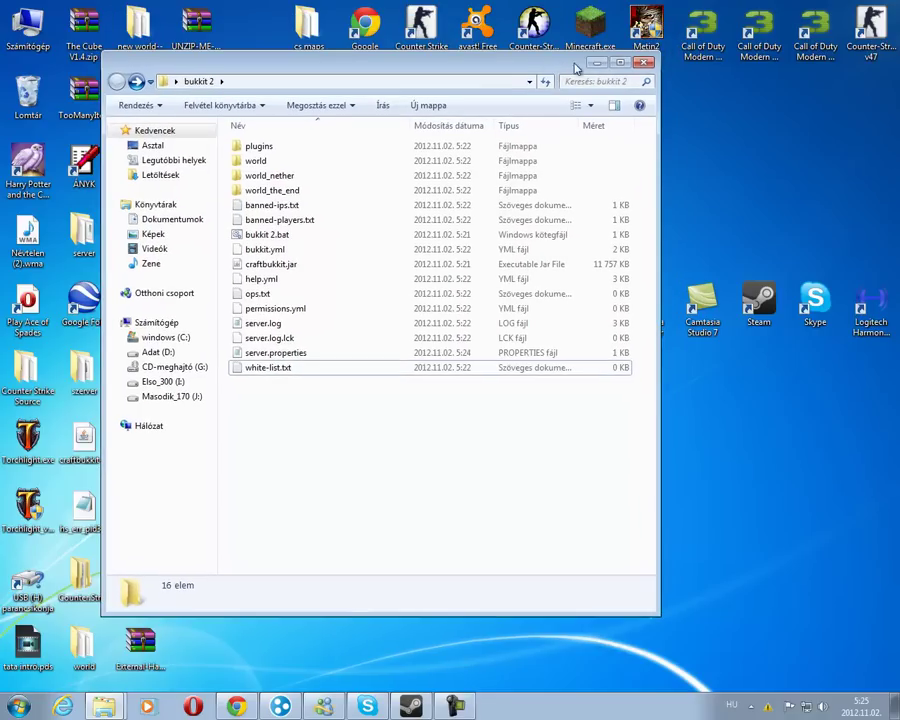
left_click(594, 60)
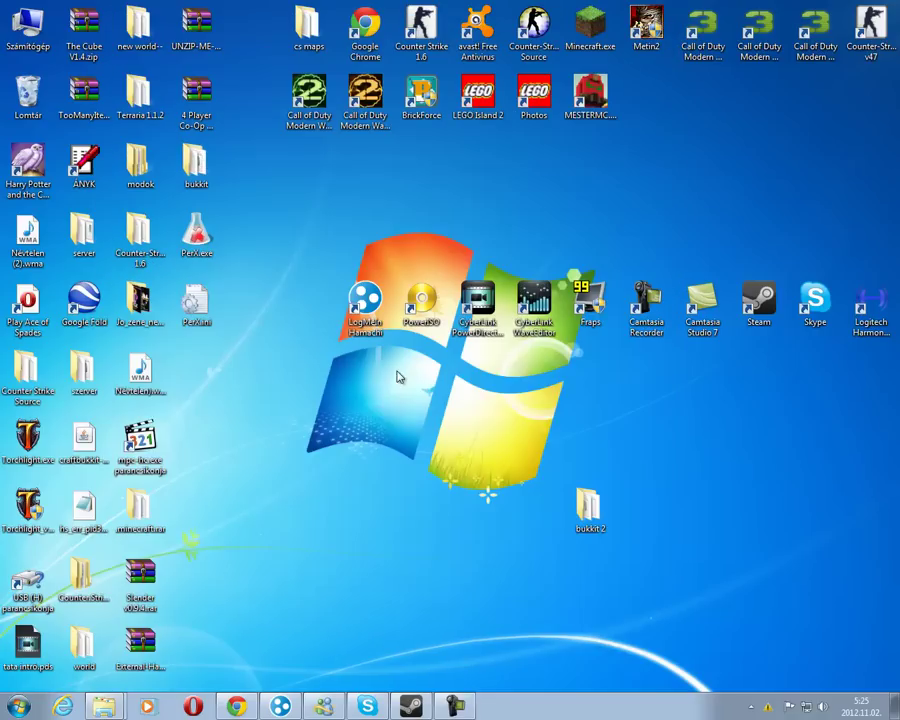
- Switch to Chrome, download Hamachi from the Softonic page in the hamachi search results, and minimise the browser
left_click(236, 707)
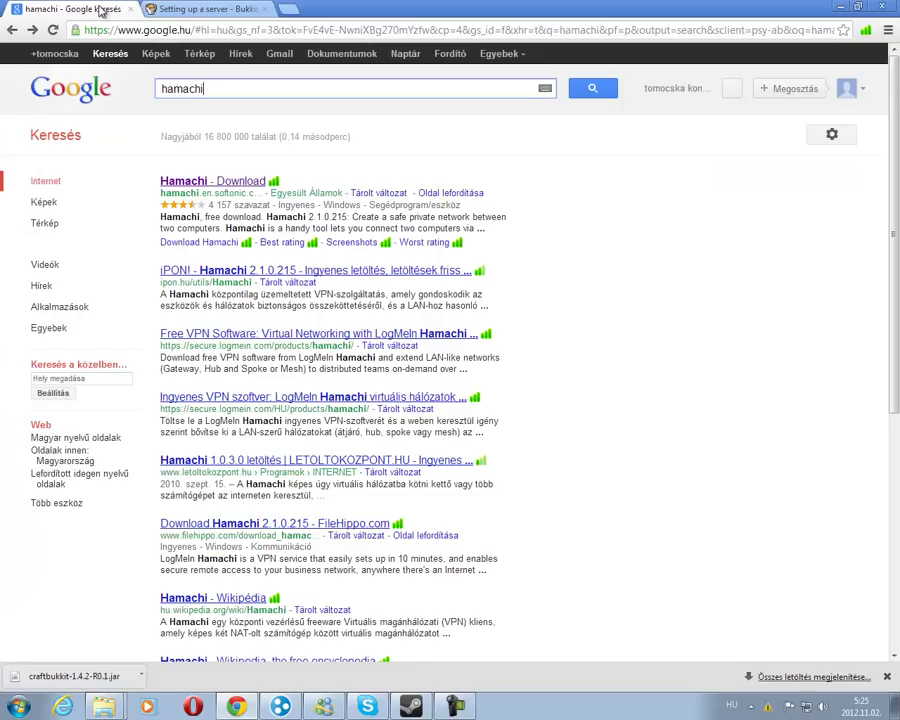
left_click(70, 9)
left_click(234, 187)
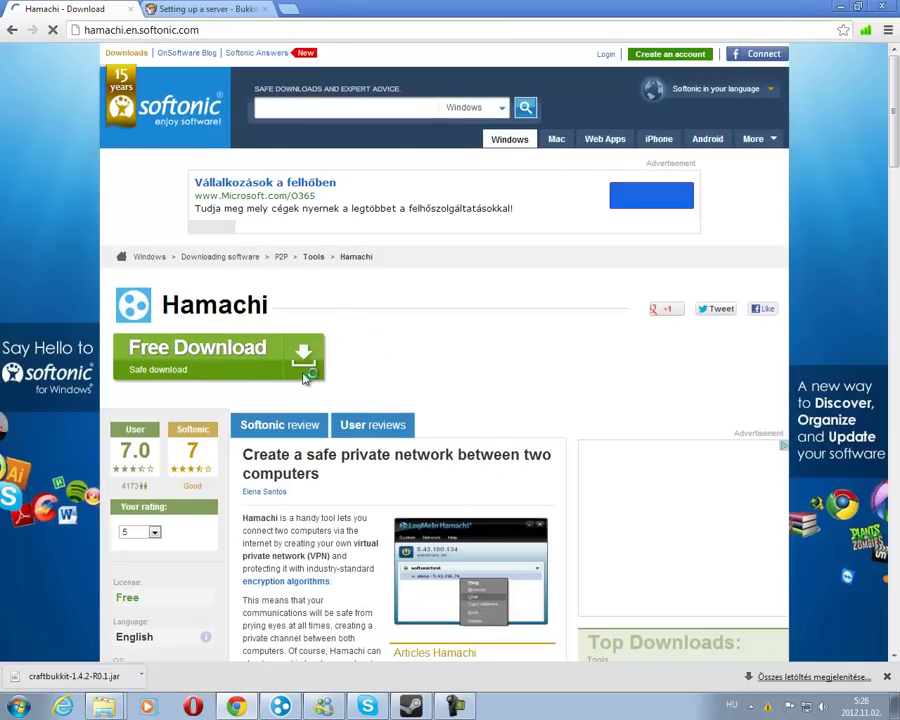
scroll(302, 378, "down", 1)
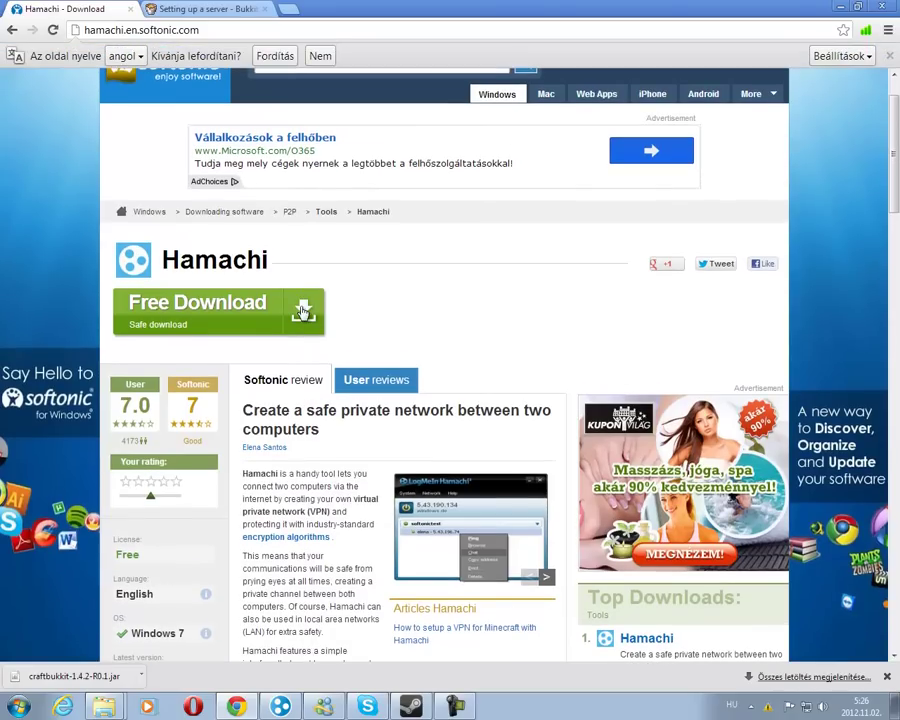
left_click(302, 308)
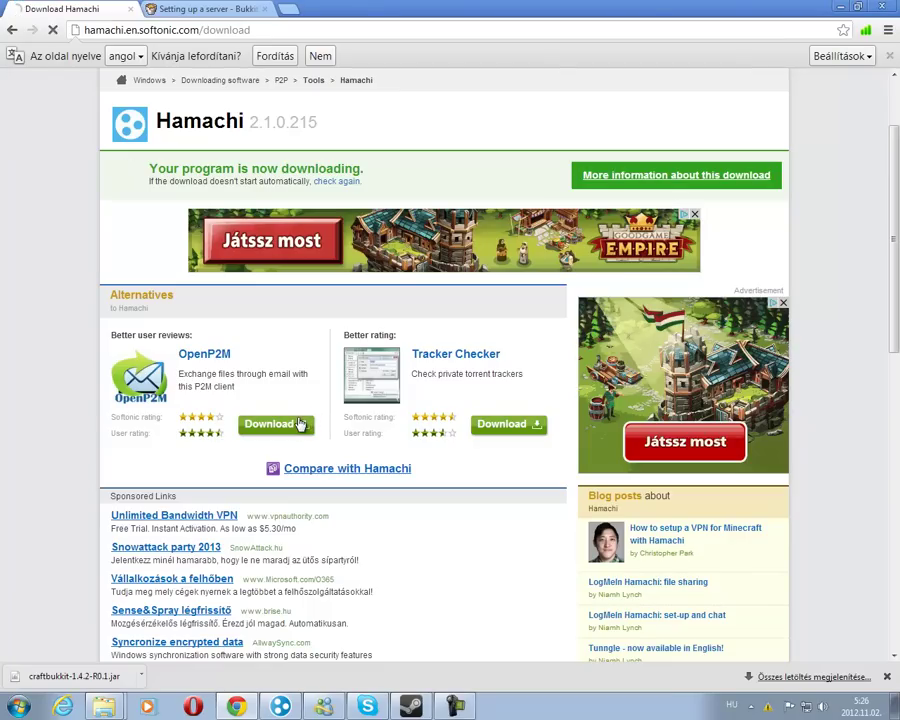
left_click(300, 424)
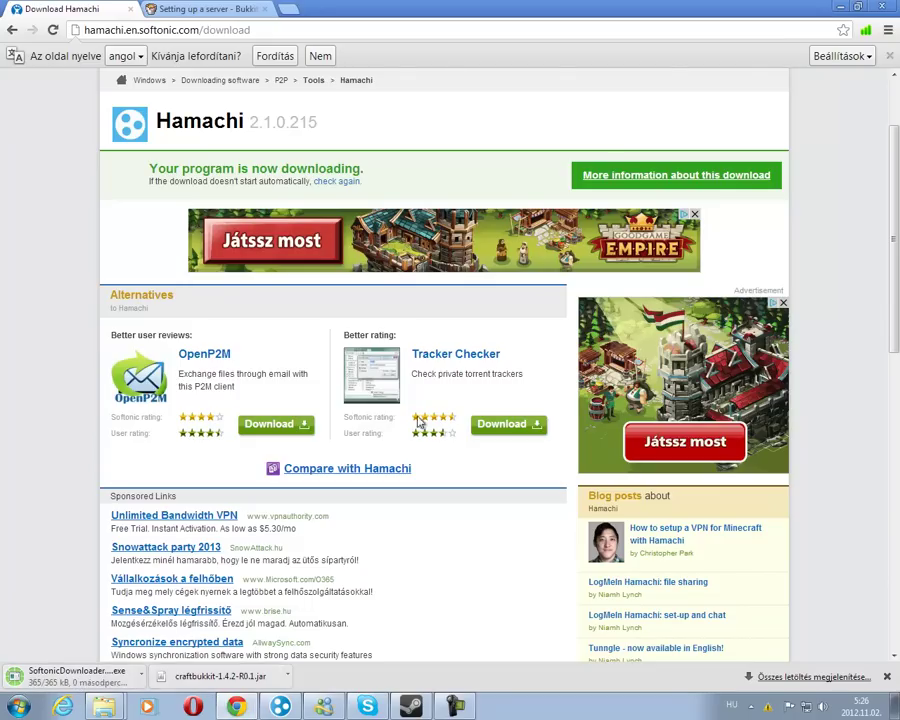
left_click(843, 8)
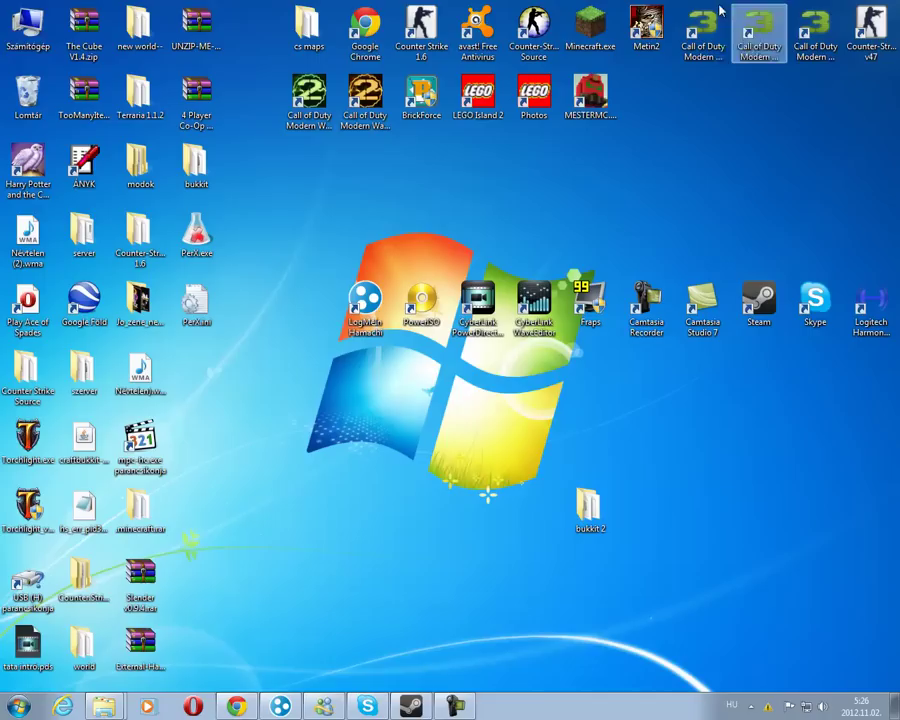
- Open Számítógép and browse drive C through Felhasználók and the user's profile to the Letöltések folder with the Hamachi downloader
double_click(12, 18)
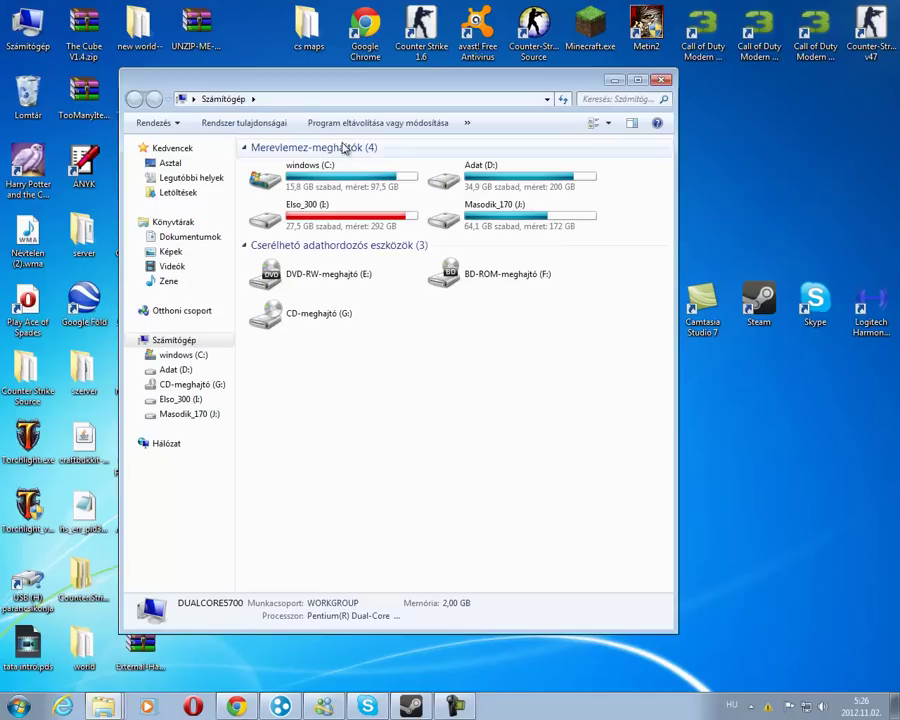
left_click_drag(342, 87, 476, 122)
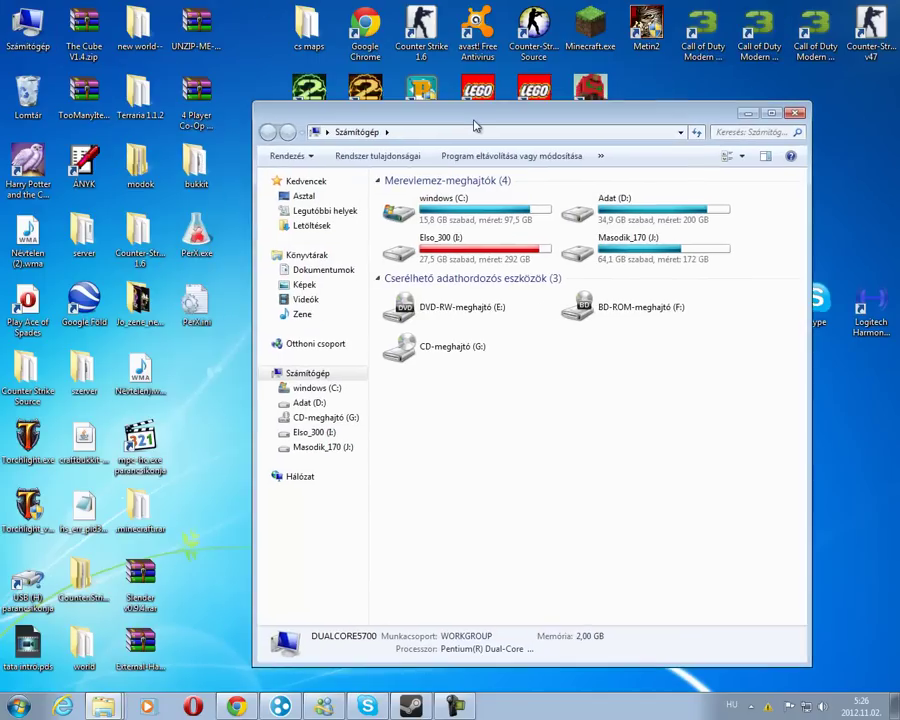
double_click(423, 199)
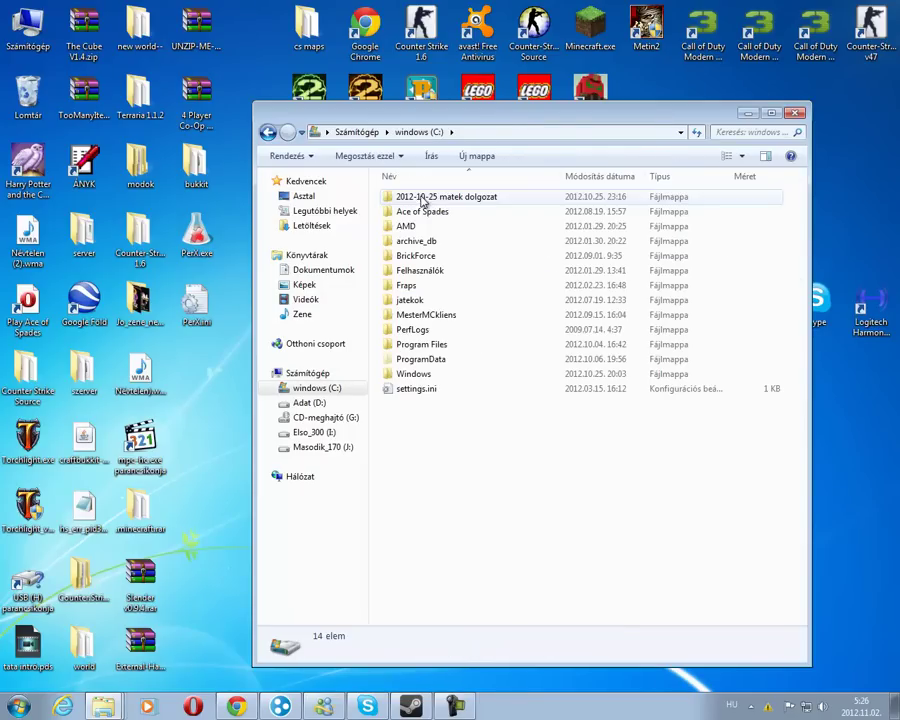
double_click(438, 345)
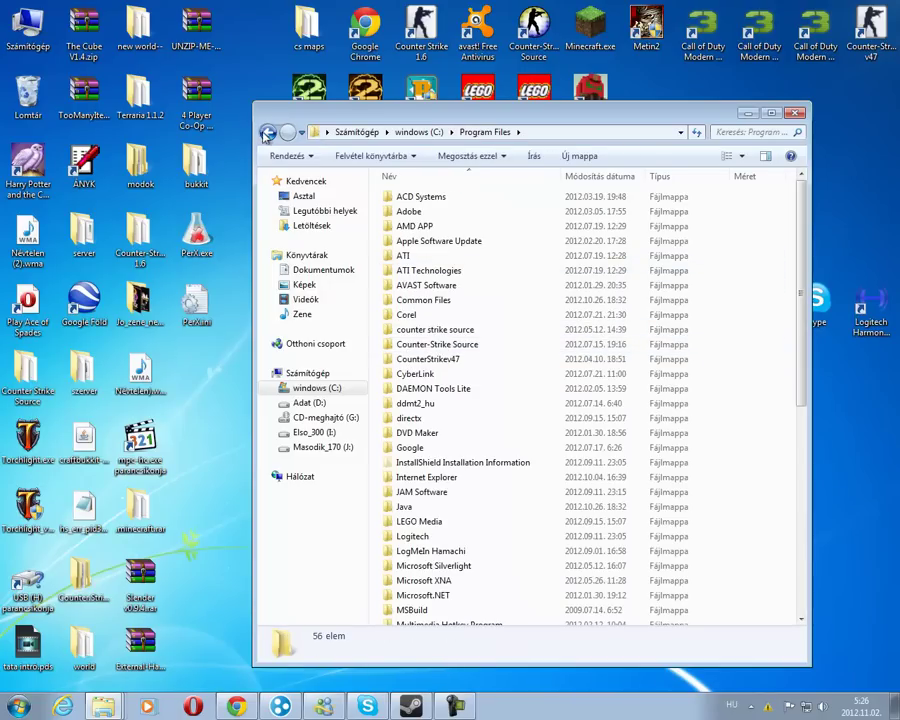
key("BackSpace")
double_click(427, 270)
double_click(413, 212)
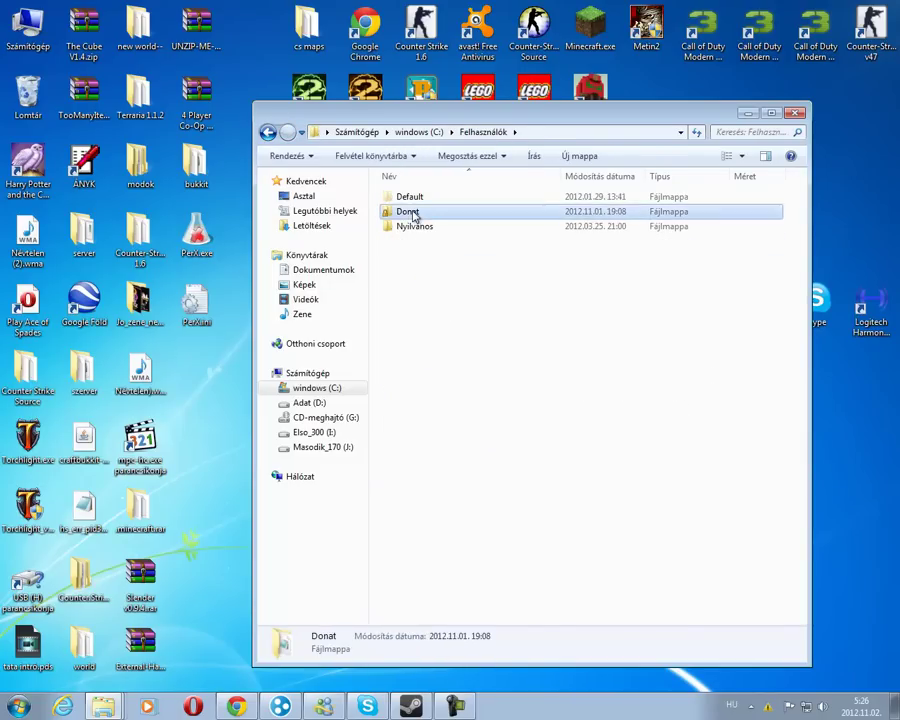
double_click(421, 262)
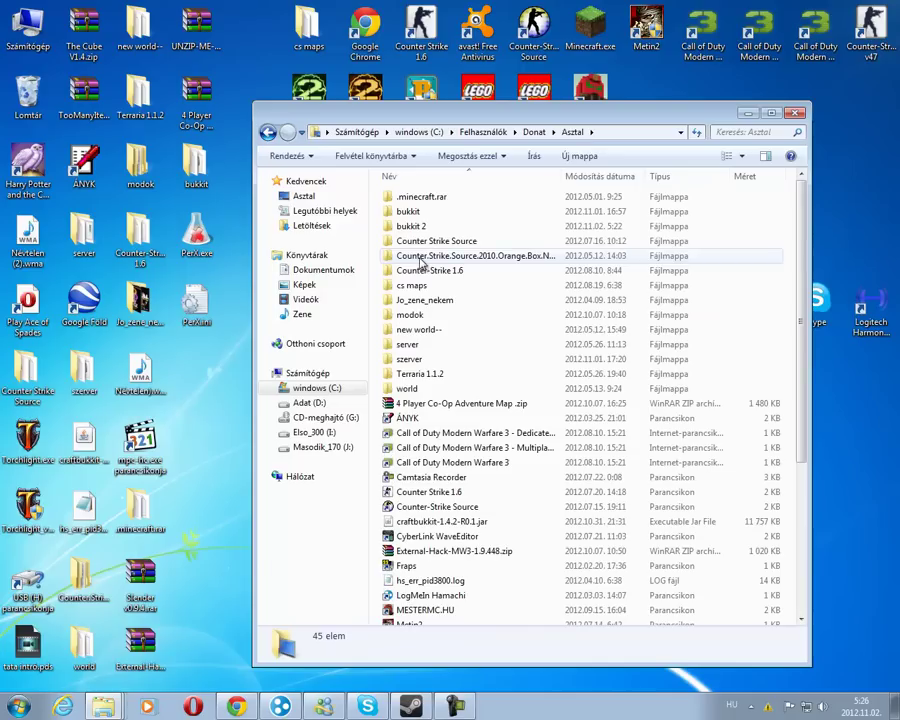
left_click(268, 132)
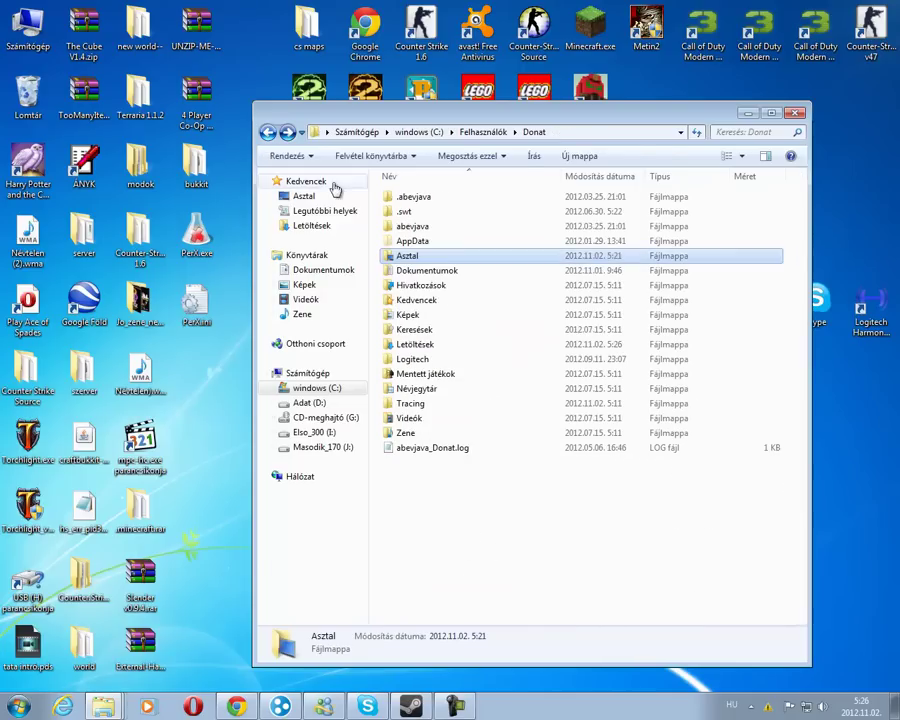
double_click(428, 345)
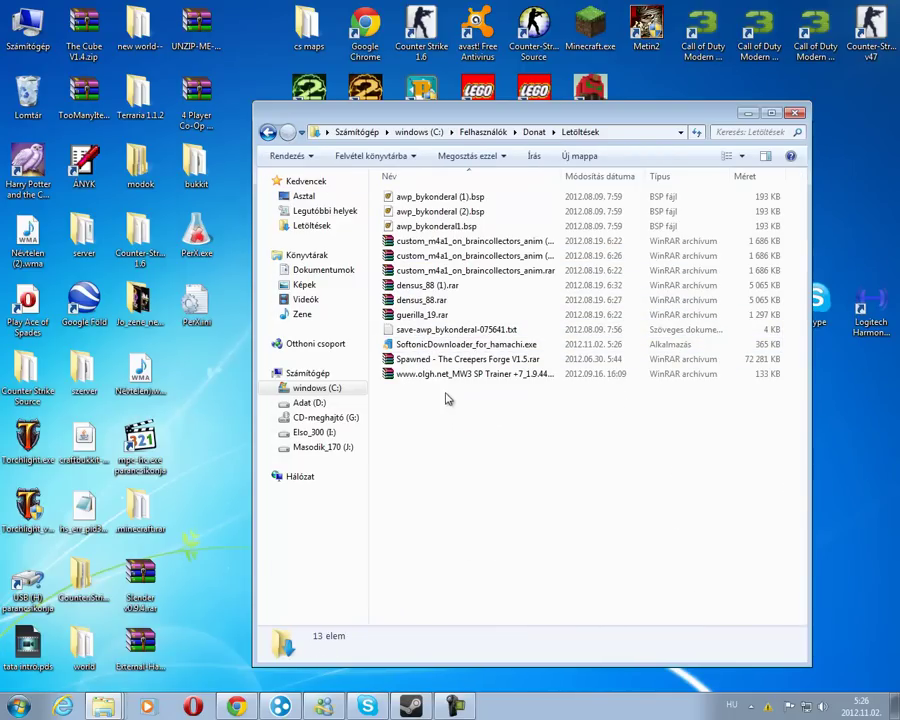
- Run SoftonicDownloader_for_hamachi.exe, accept its licence, keep the SimilarSites option, decline HotSpot Shield and start the Hamachi download
double_click(451, 346)
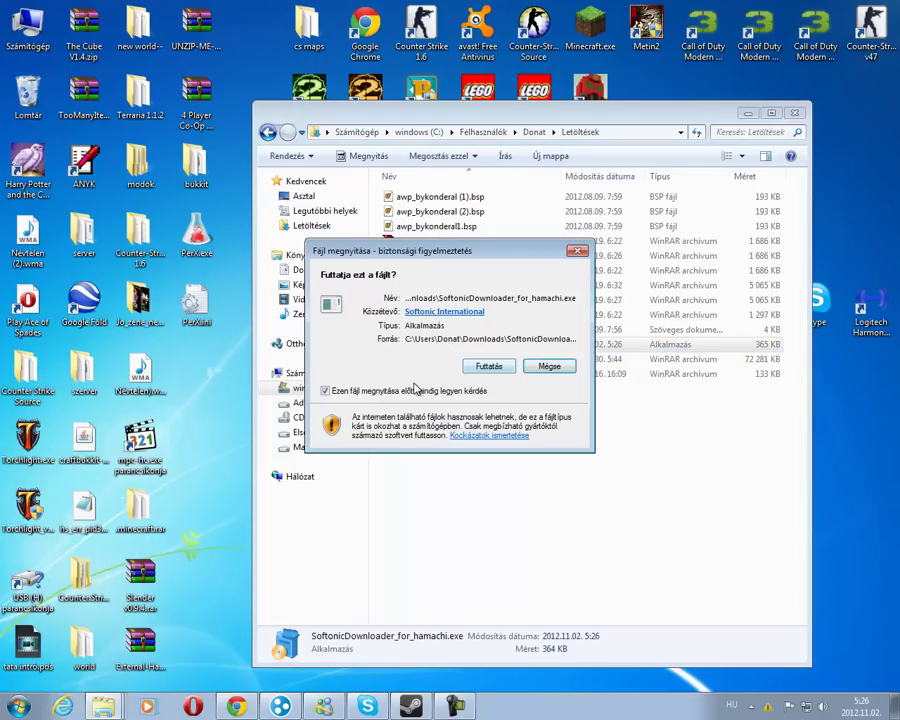
left_click(478, 369)
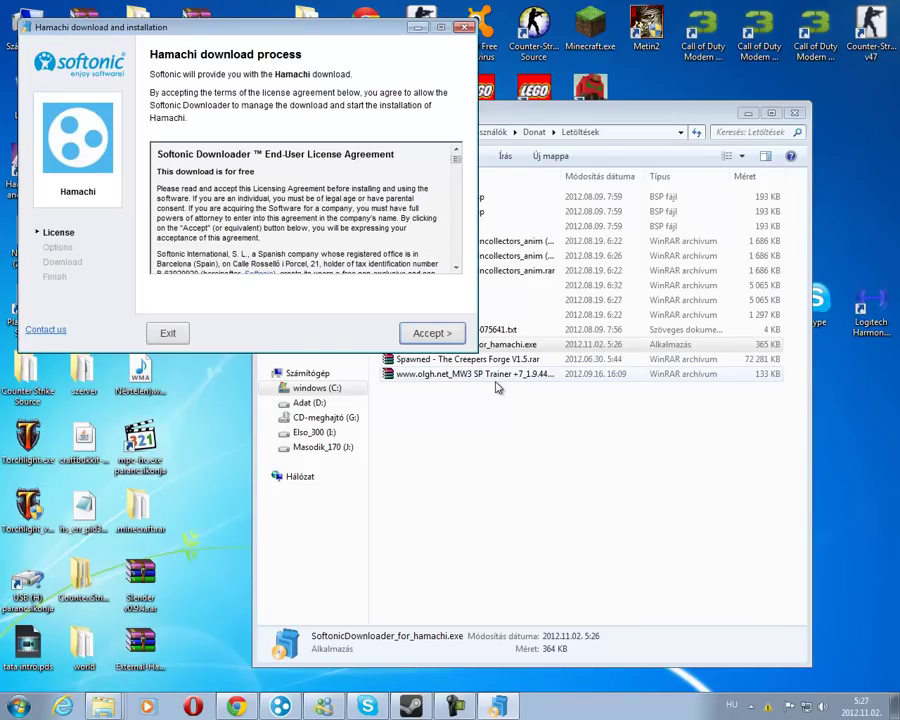
left_click(436, 336)
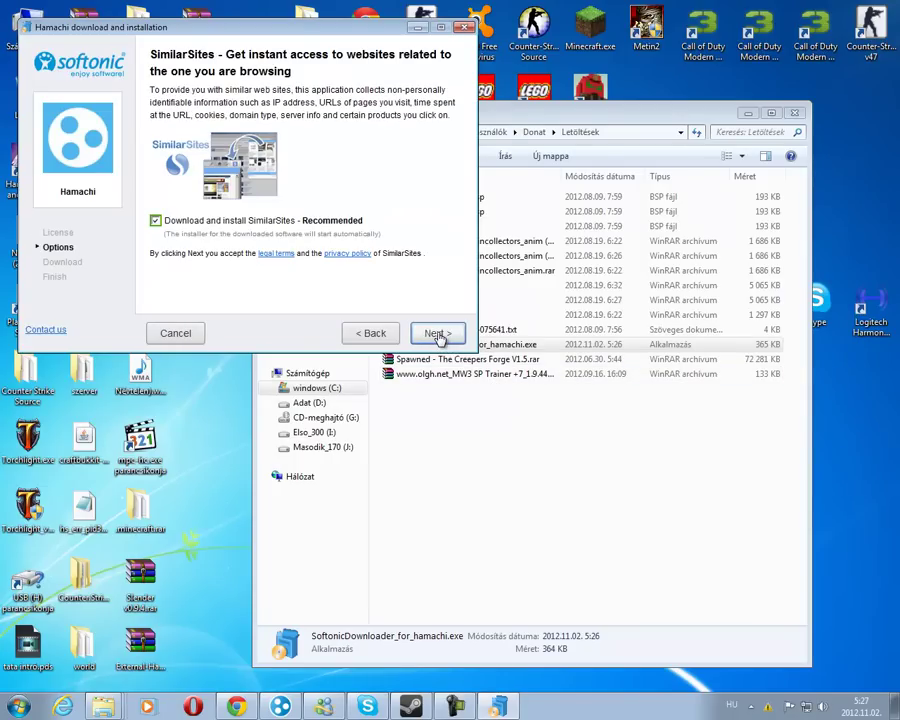
left_click(438, 335)
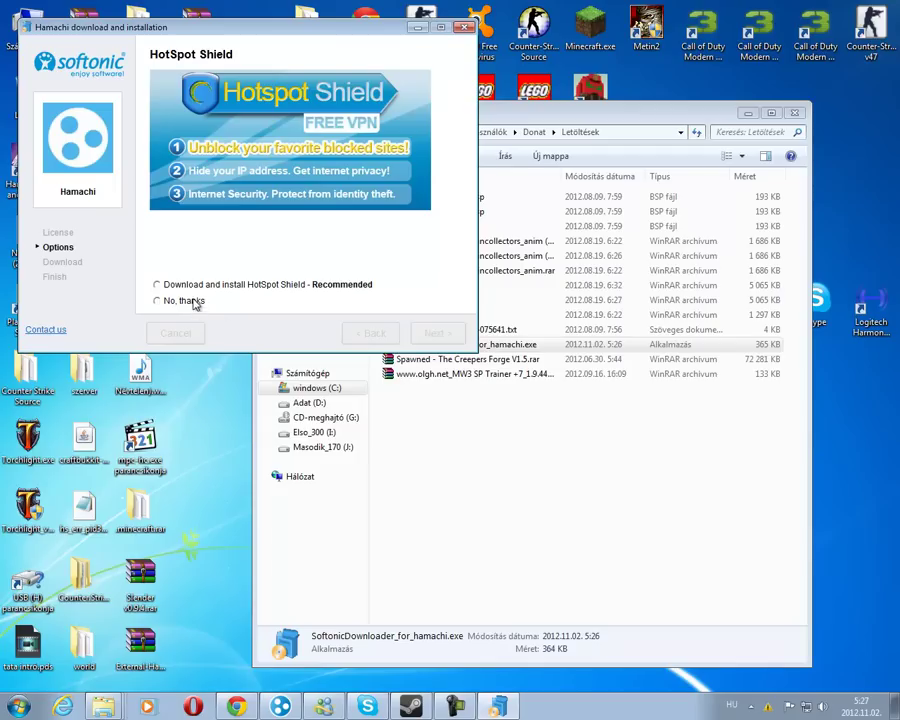
left_click(160, 302)
left_click(432, 333)
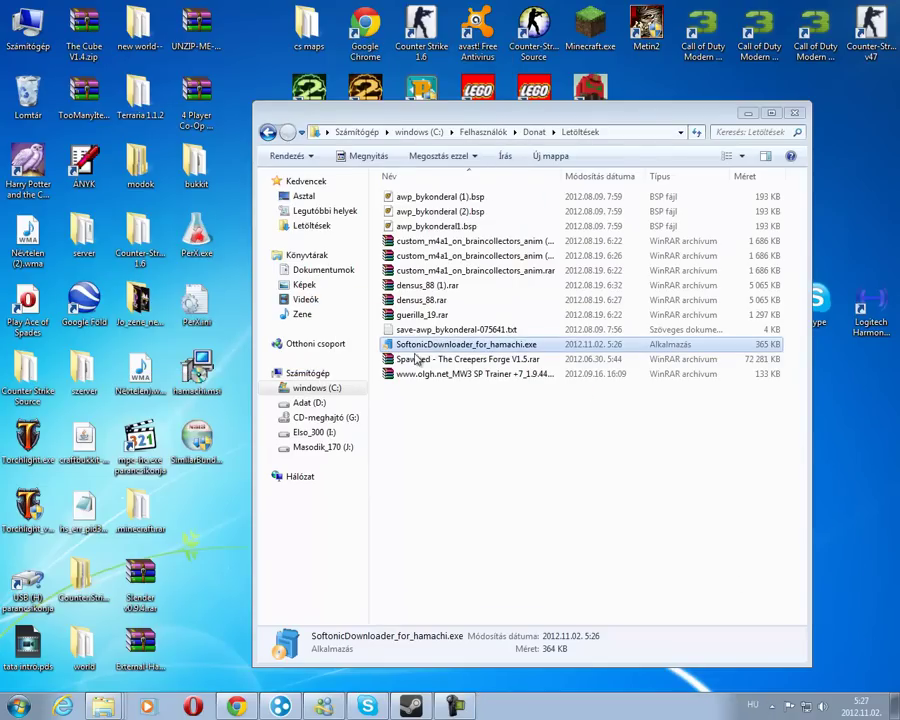
- Close the Opera window opened by the downloader and dismiss the LogMeIn Hamachi setup dialog
left_click(197, 440)
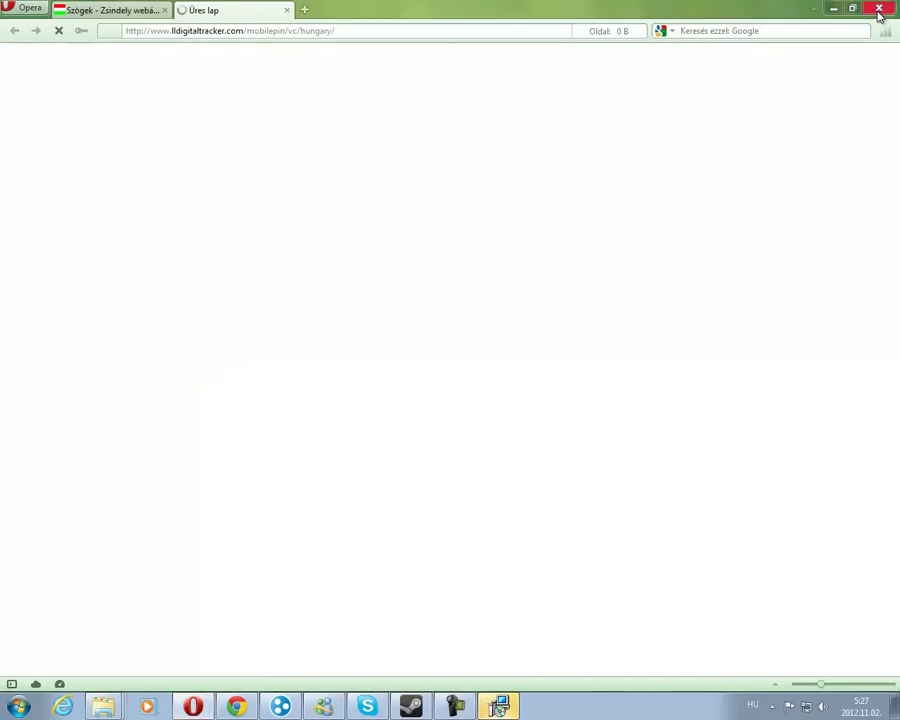
left_click(879, 10)
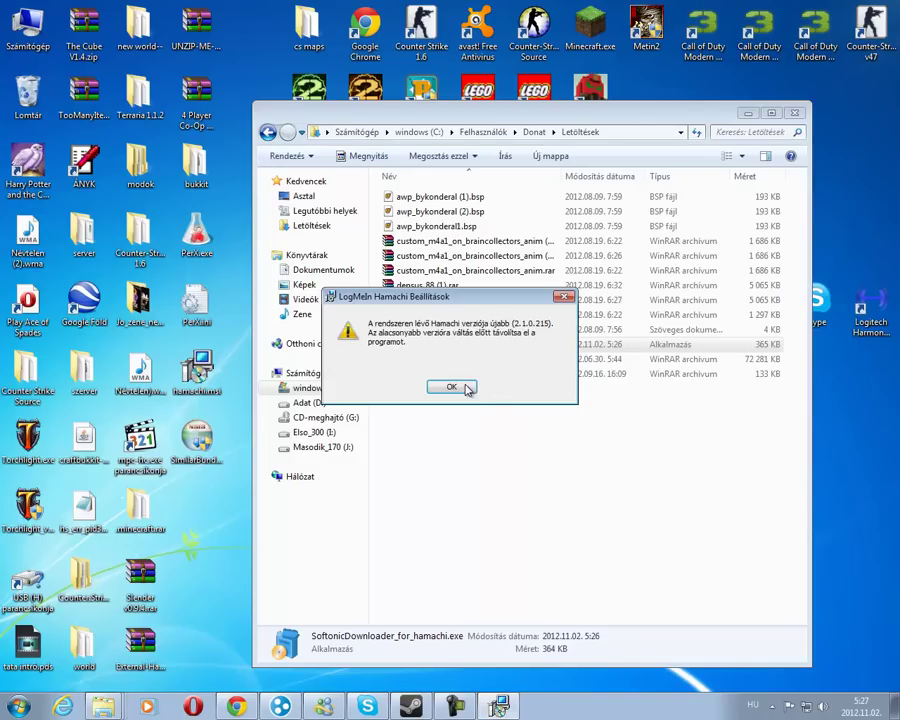
left_click(563, 297)
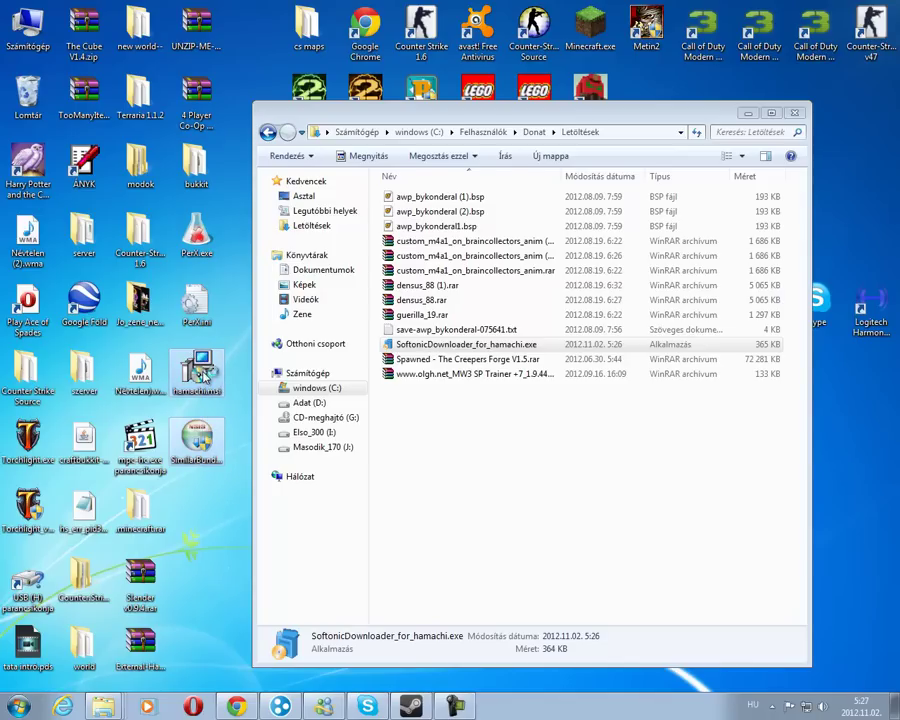
- Delete hamachi.msi and the SimilarSites installer from the desktop, and minimise the Letöltések window
key("Delete")
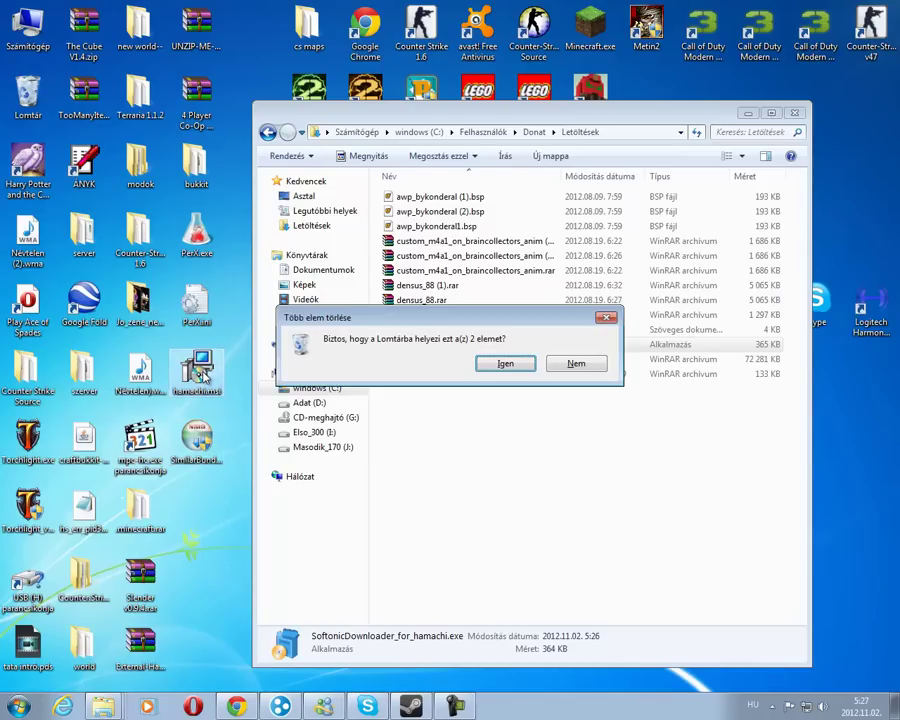
left_click(513, 369)
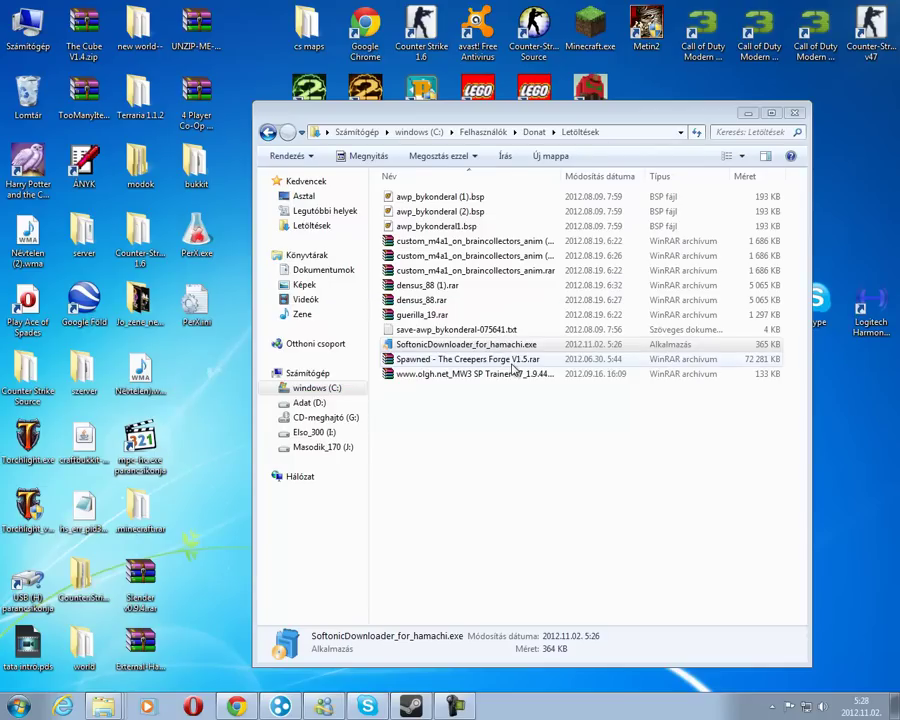
left_click(747, 116)
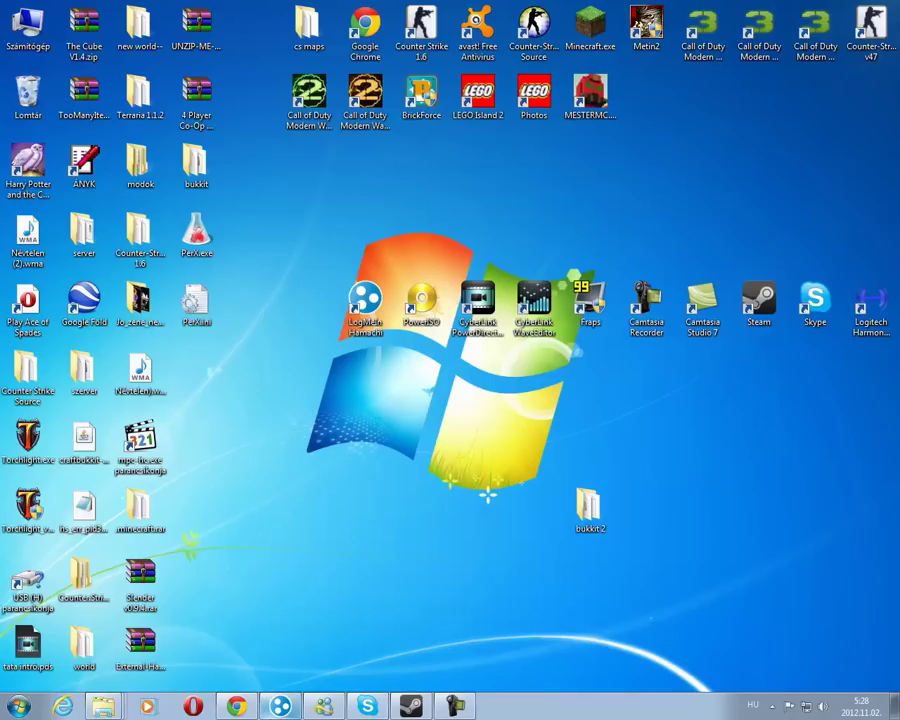
- Switch to LogMeIn Hamachi and create a new network with the ID hamachitest43
left_click(281, 705)
left_click_drag(790, 401, 800, 441)
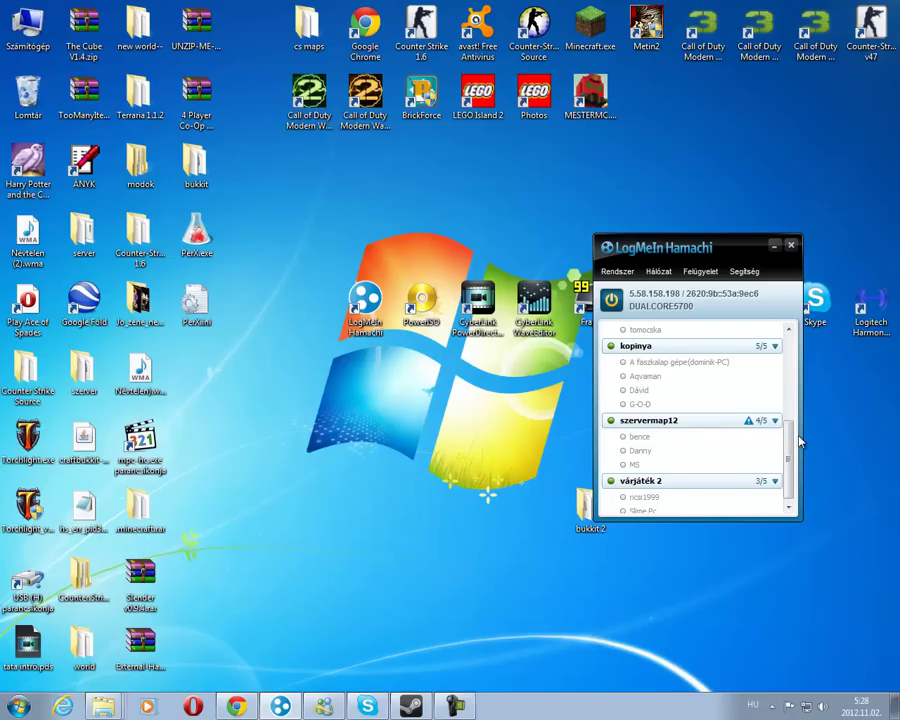
left_click(663, 272)
left_click(663, 288)
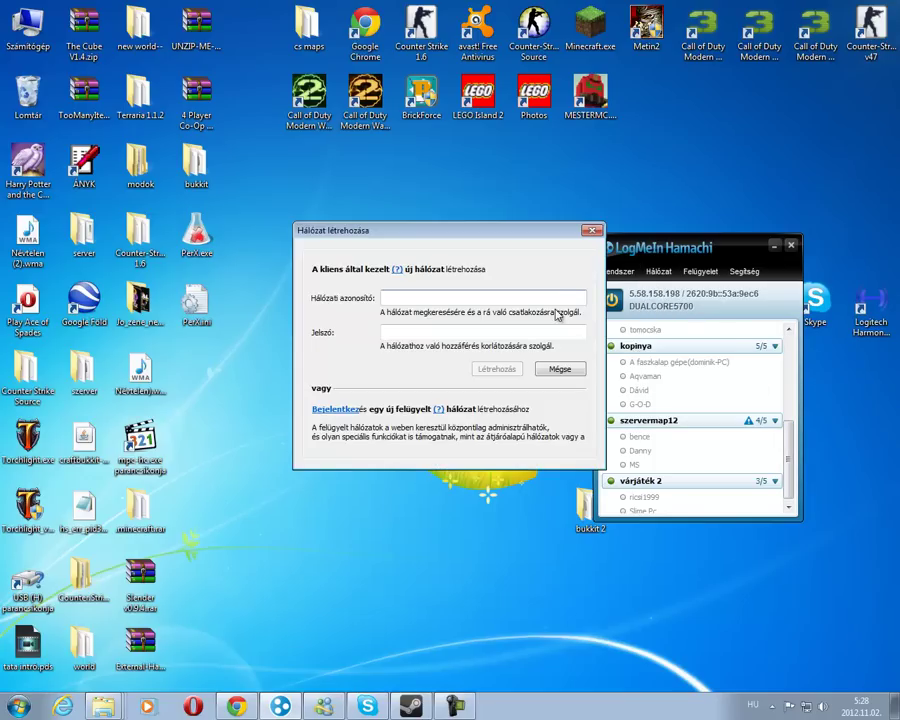
type("hama")
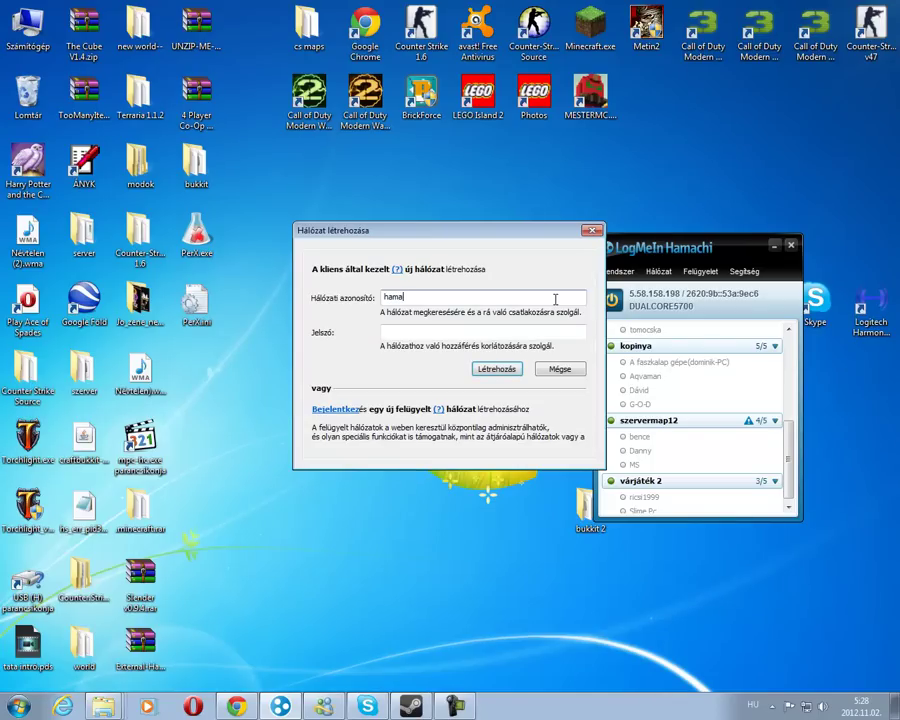
type("chitest")
key("Left")
key("Left")
key("BackSpace")
left_click(530, 330)
left_click(510, 369)
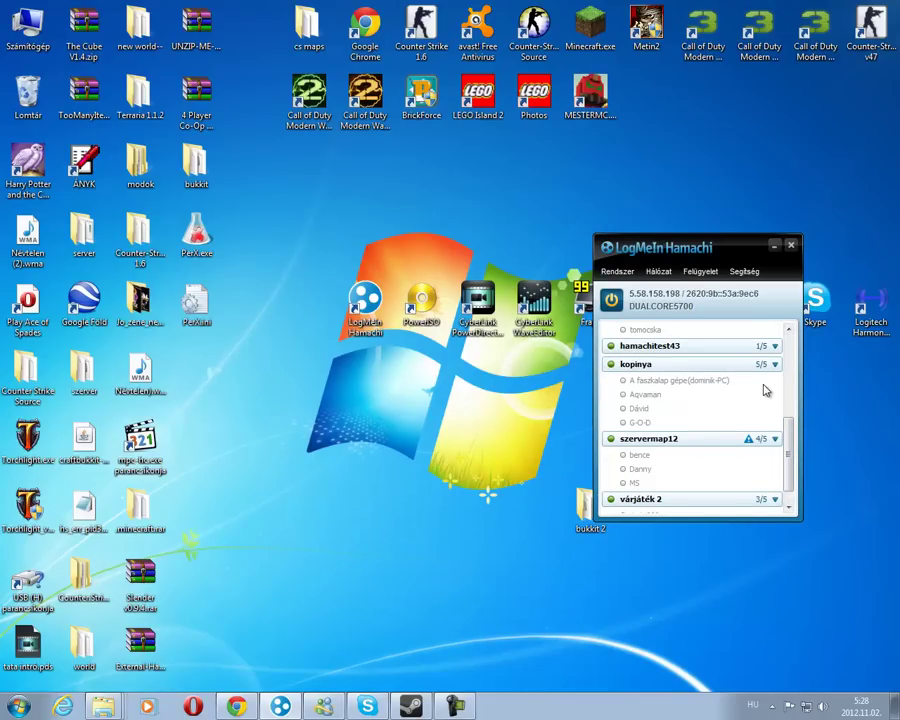
- View the dialog for joining an existing Hamachi network and close it without joining
left_click(671, 277)
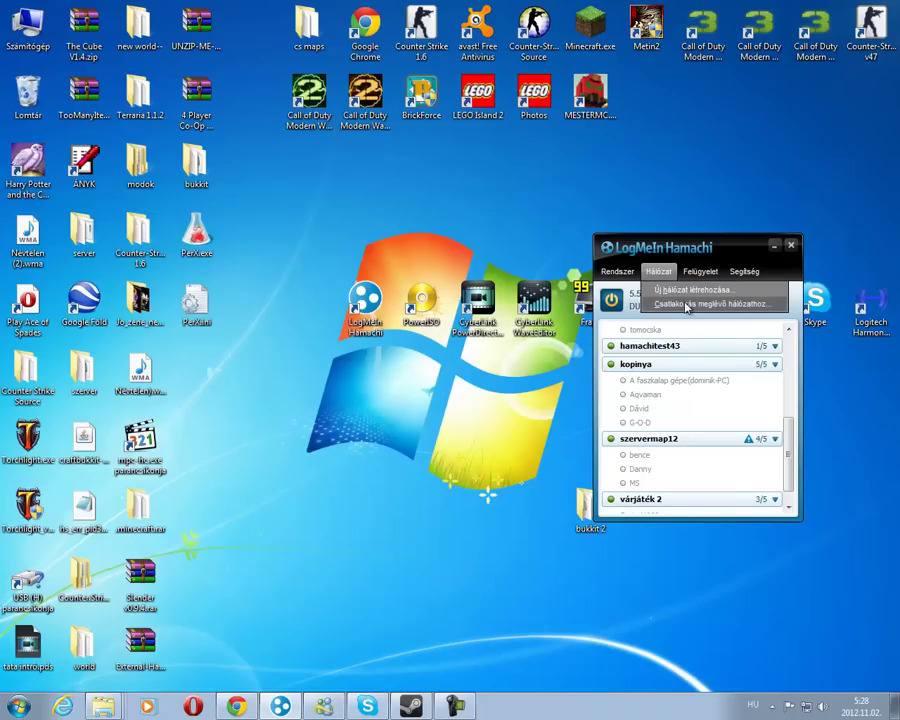
left_click(686, 307)
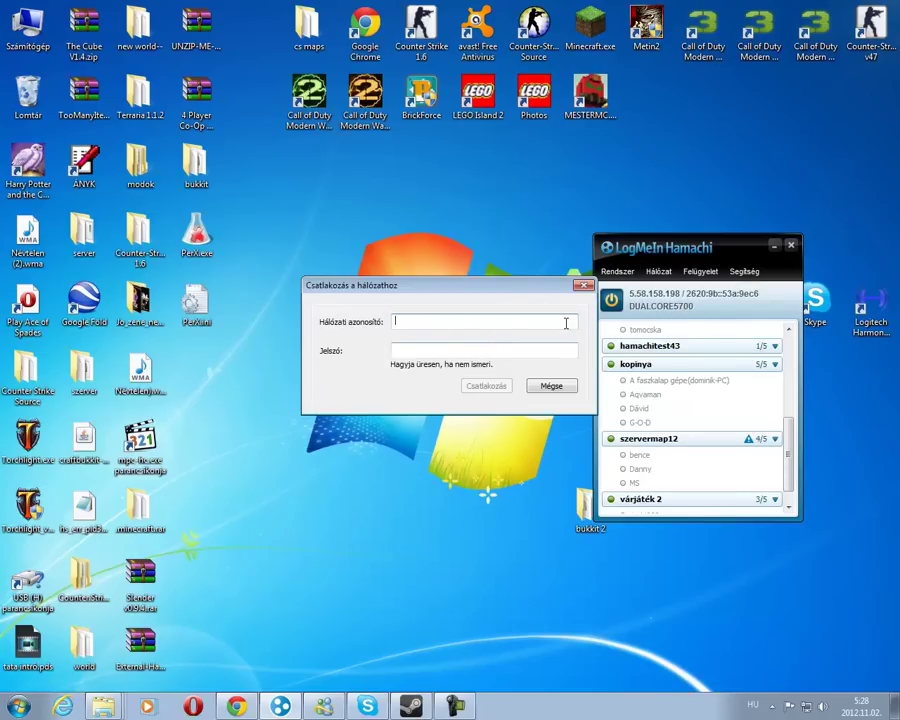
left_click(583, 285)
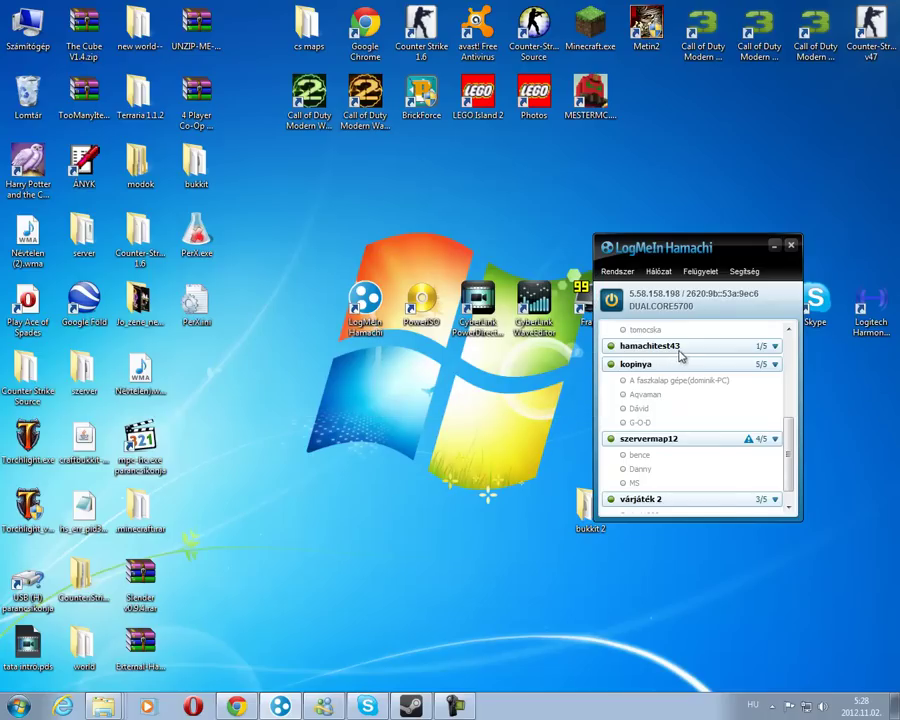
- Put away the Hamachi window and move the bukkit 2 folder on the desktop to just above the Steam icon
left_click_drag(783, 255, 768, 215)
left_click(761, 208)
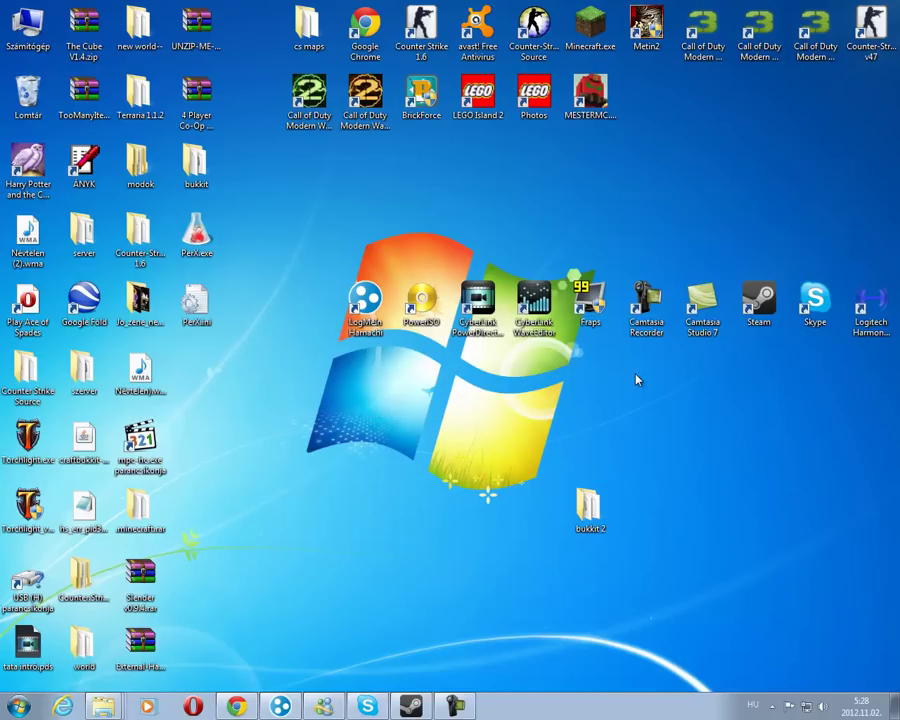
left_click_drag(588, 505, 757, 232)
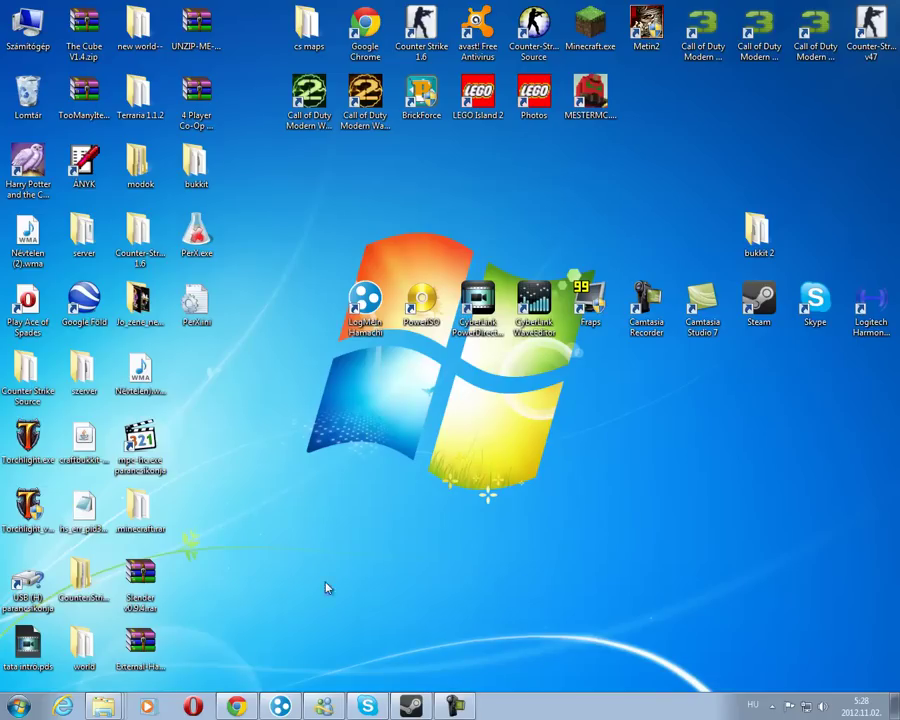
- Switch to Chrome, return from the Bukkit wiki page to the CraftBukkit forum thread and open the Bukkit plugin list
left_click(243, 708)
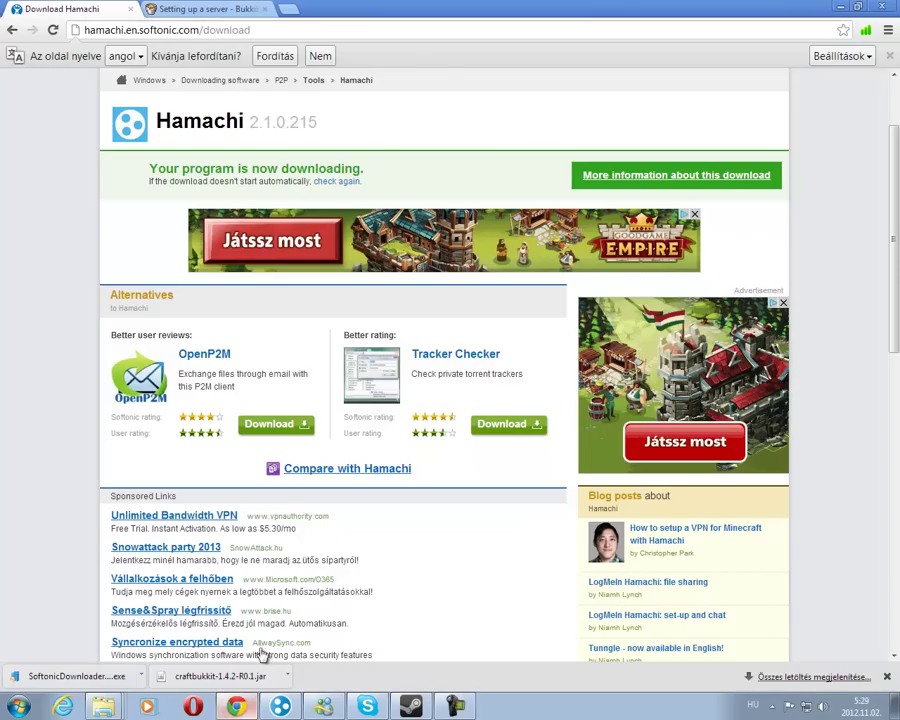
left_click(210, 12)
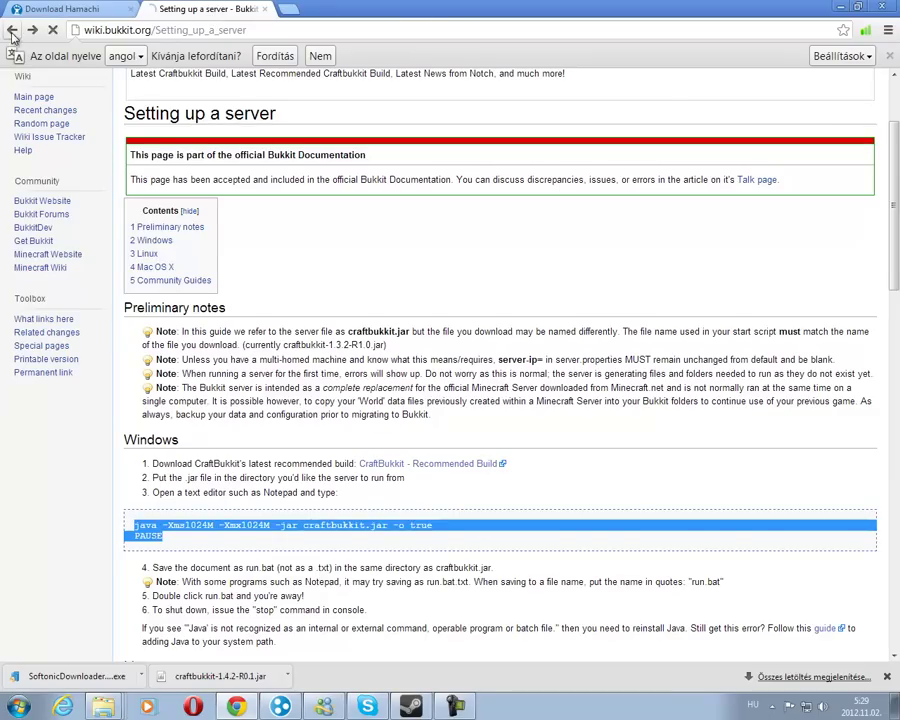
left_click(12, 31)
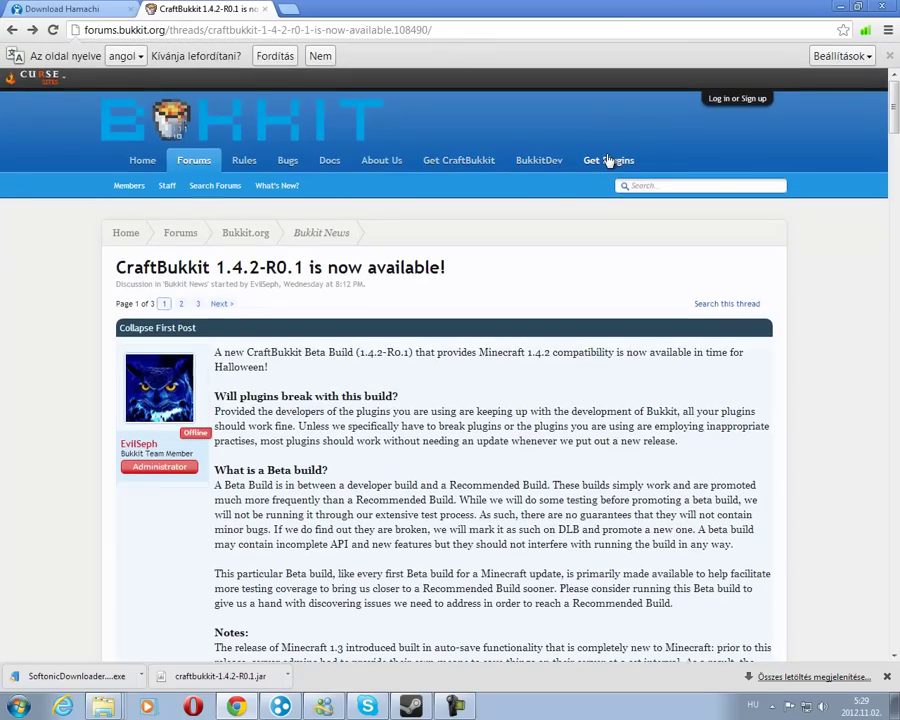
left_click(607, 157)
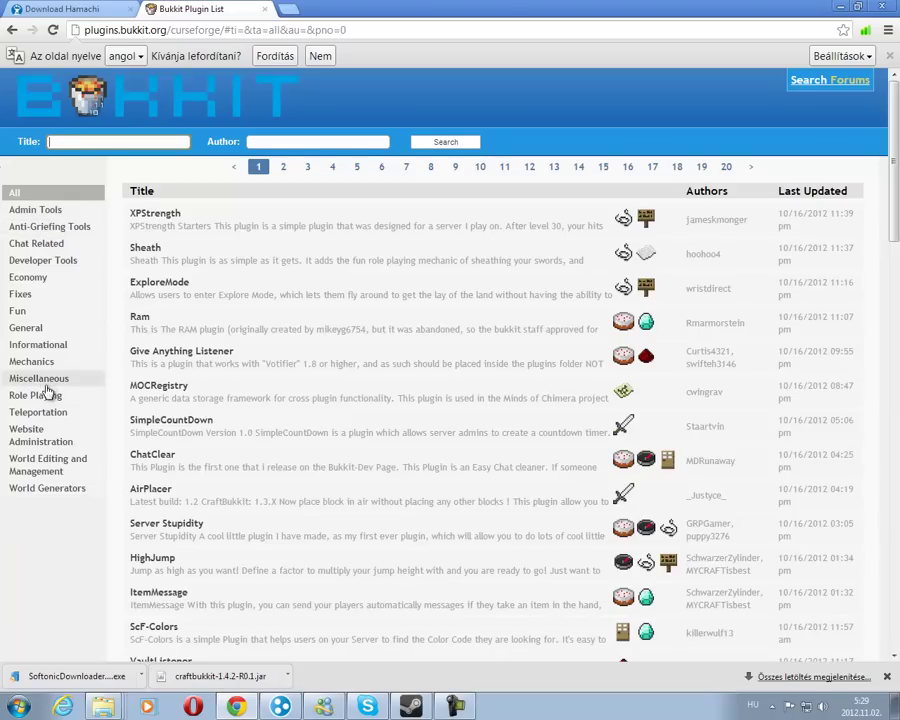
- Search the plugin list for the title worldedit and open the WorldEdit plugin page
left_click(292, 140)
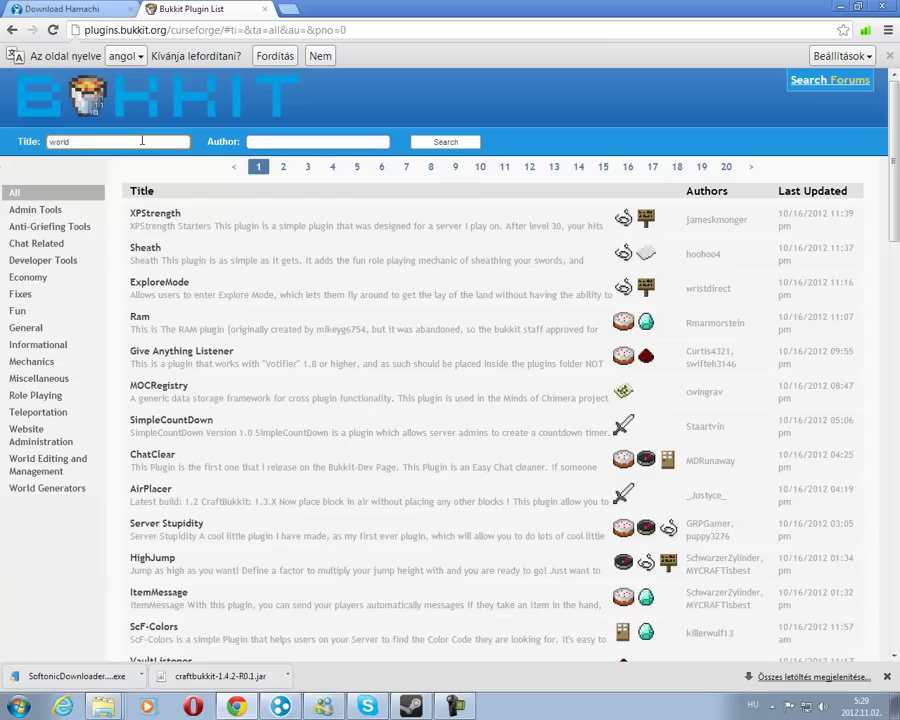
left_click(440, 145)
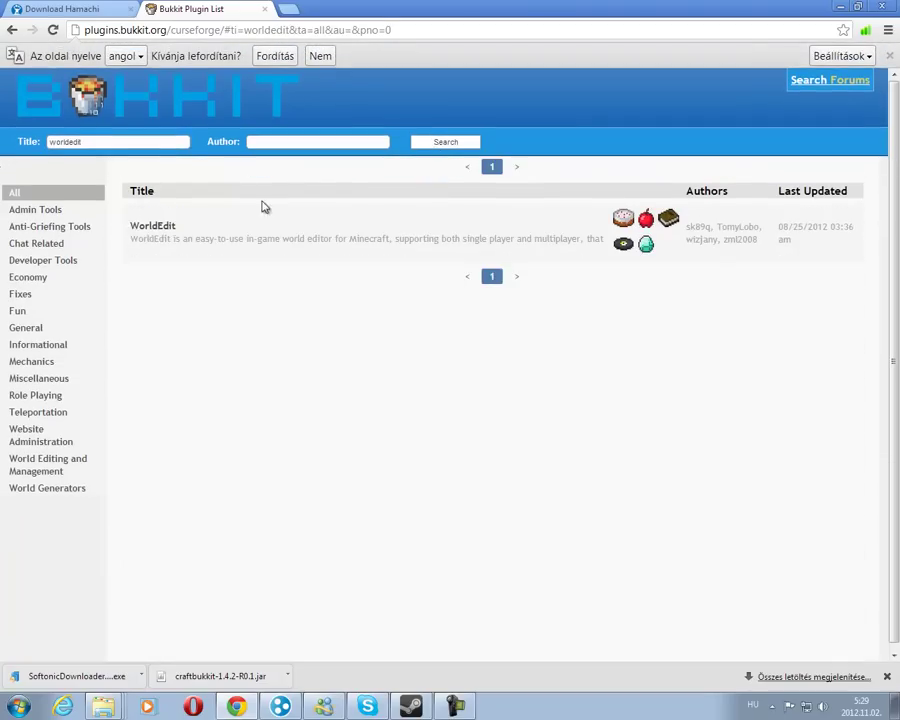
left_click(157, 230)
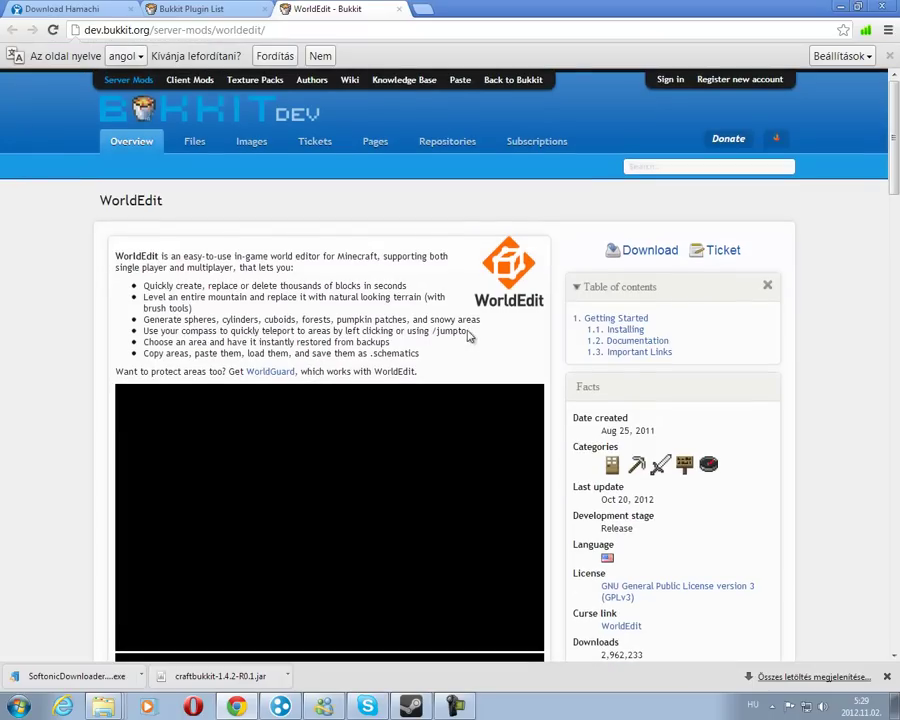
- Download worldedit-5.4.3.zip from the WorldEdit 5.4.3 file page and minimise the browser
left_click(648, 255)
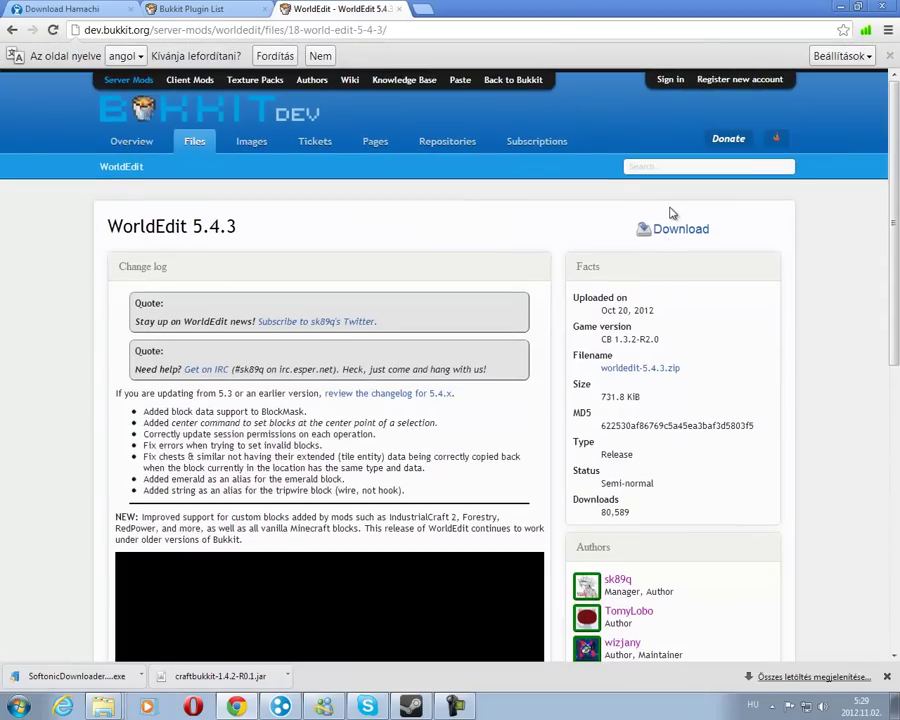
left_click(677, 231)
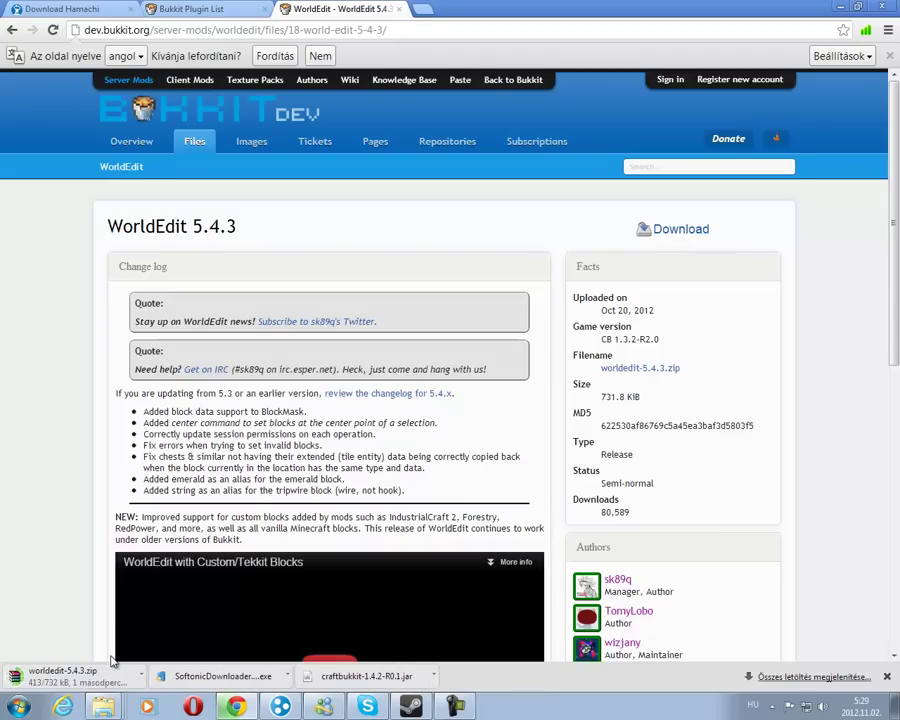
left_click(841, 7)
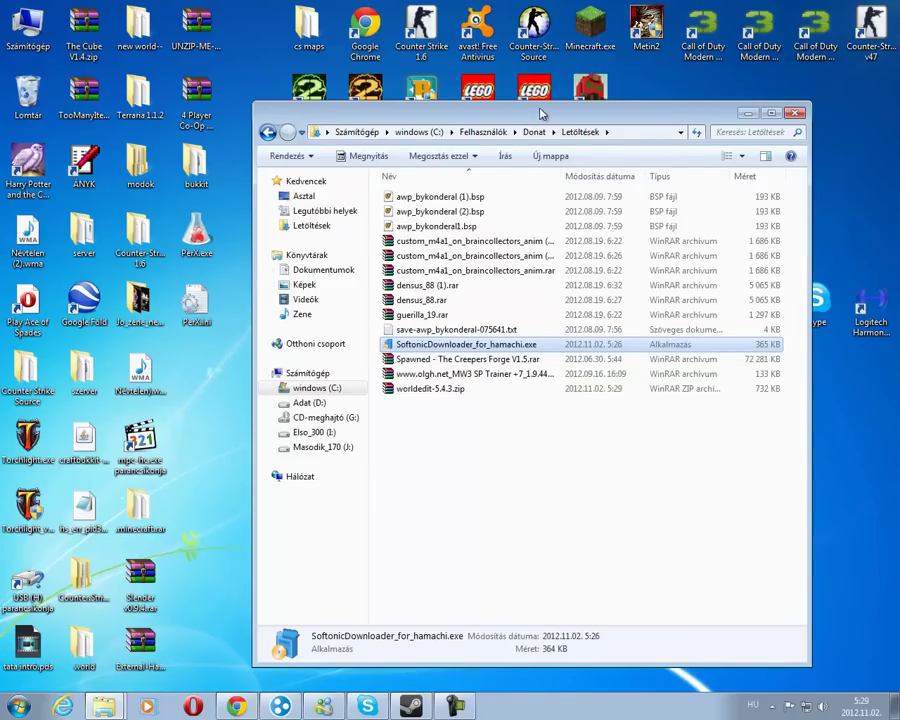
- Move the Letöltések window aside, select worldedit-5.4.3.zip, and open the plugins folder inside bukkit 2 in a window beside it
left_click_drag(542, 106, 323, 102)
left_click(318, 416)
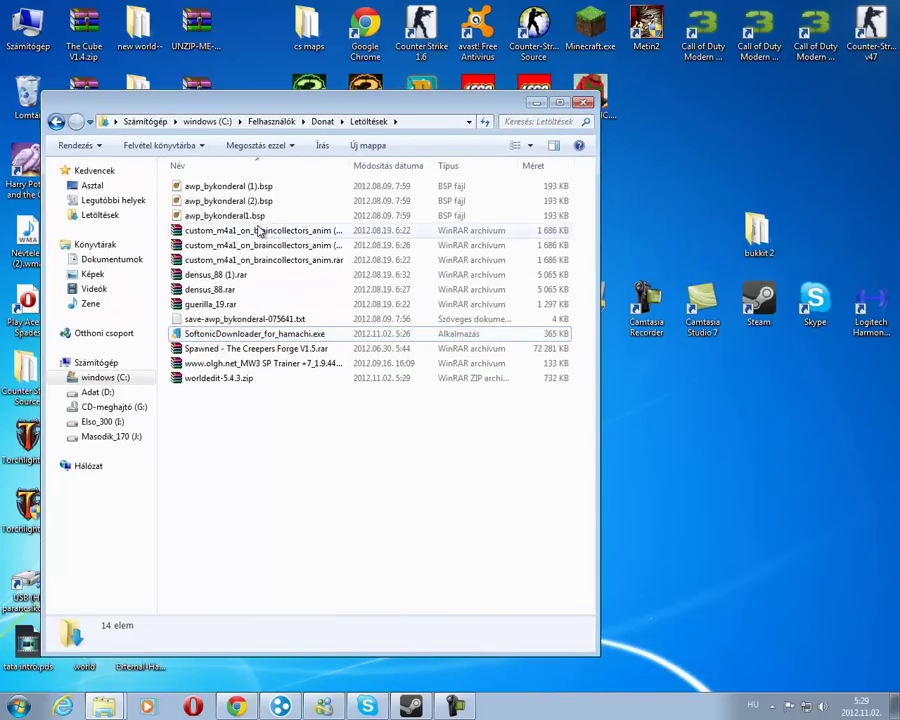
left_click(264, 187)
left_click(256, 348)
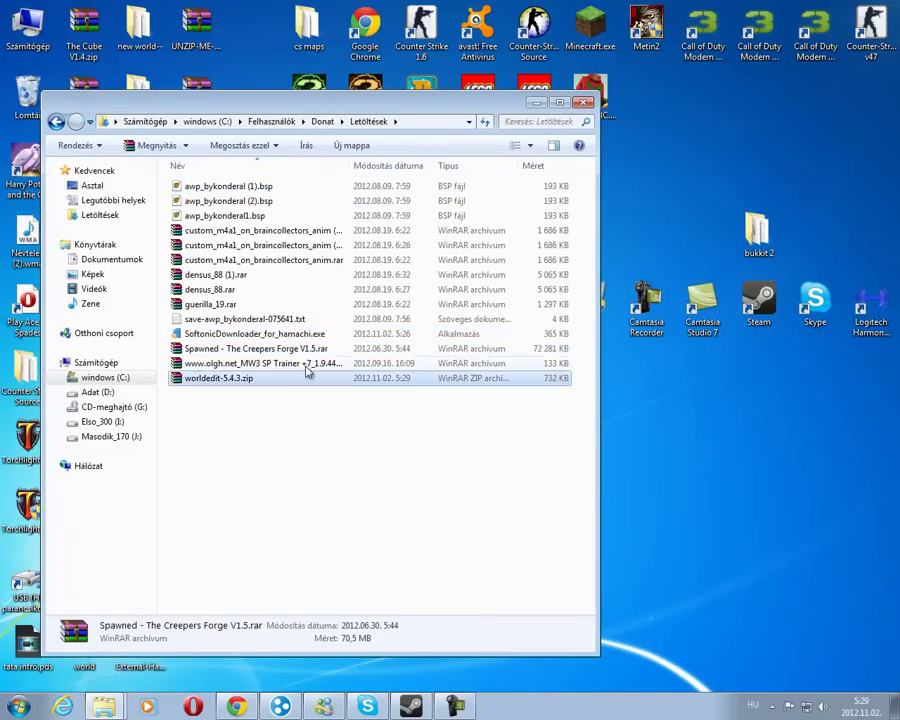
left_click_drag(287, 377, 760, 250)
double_click(760, 250)
left_click_drag(392, 127, 740, 265)
double_click(716, 292)
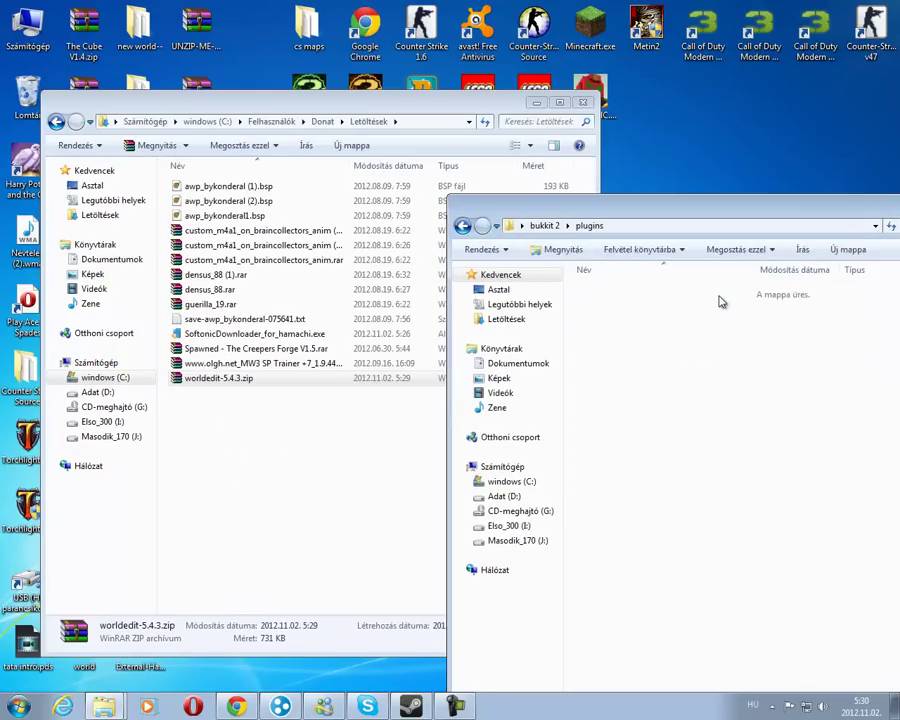
- Open worldedit-5.4.3.zip, dismiss the WinRAR registration reminder and extract WorldEdit.jar into the plugins folder of bukkit 2
left_click(268, 380)
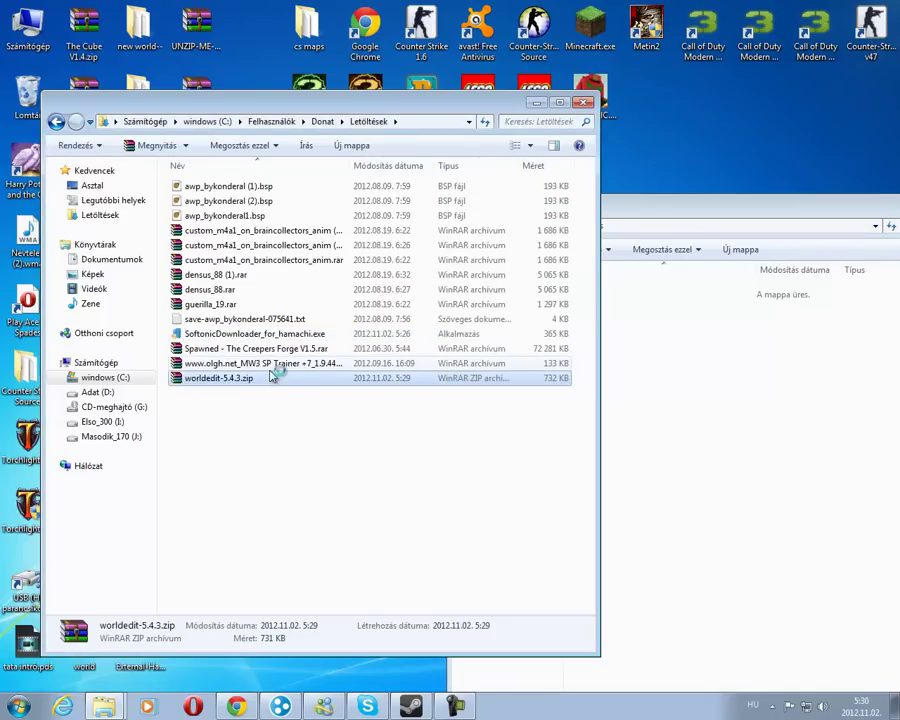
double_click(272, 377)
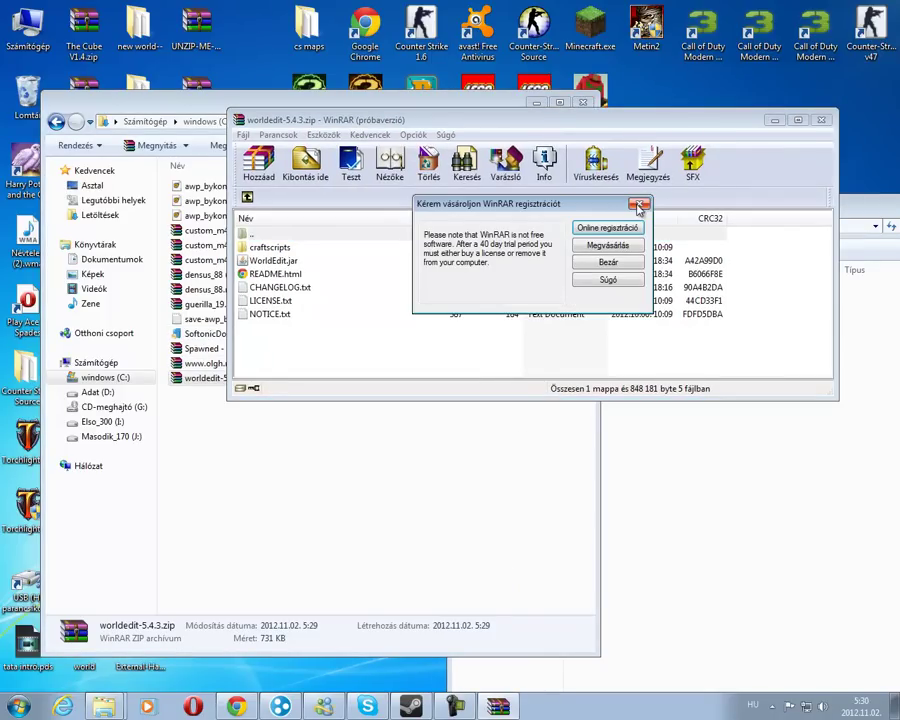
left_click(640, 205)
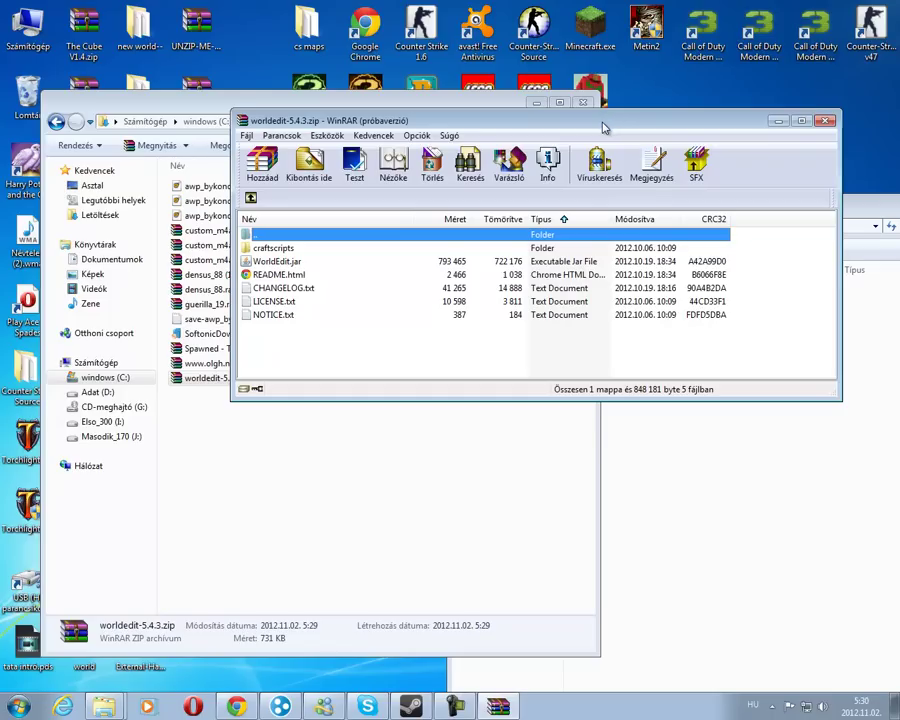
left_click_drag(603, 133, 560, 128)
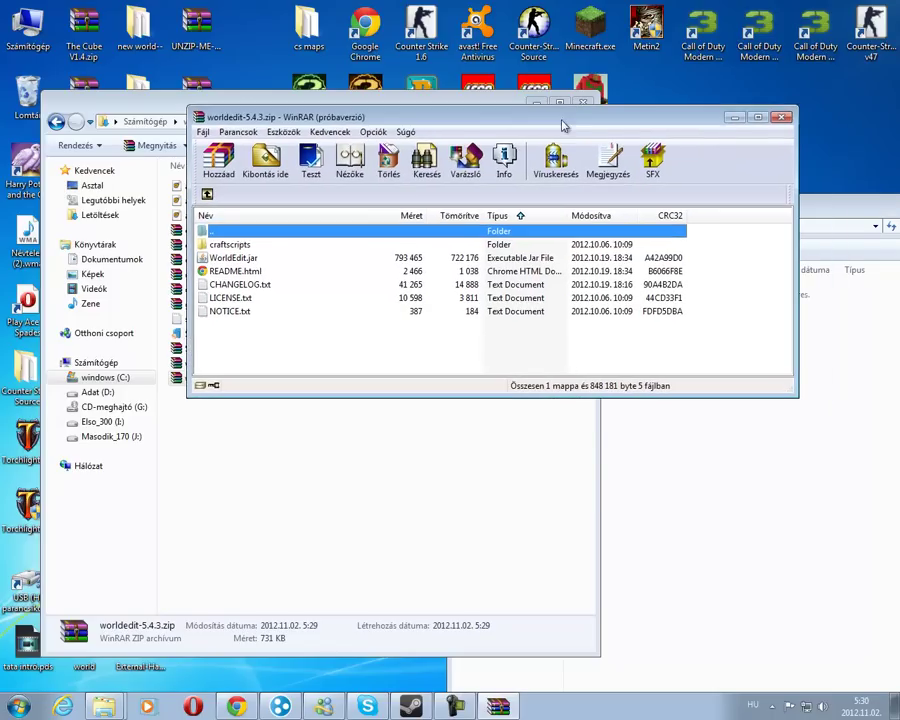
left_click(310, 260)
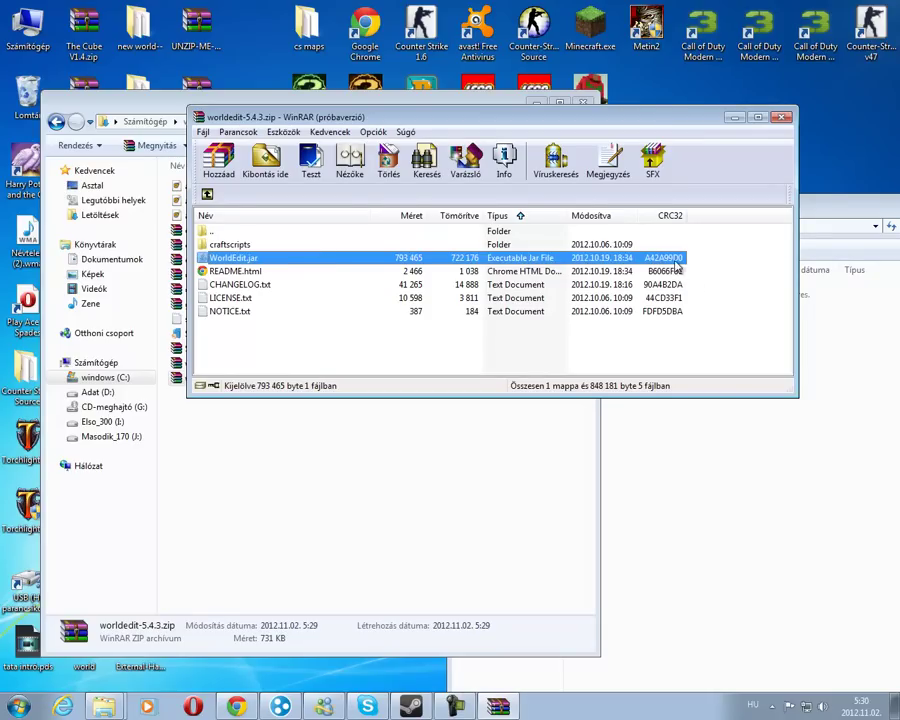
left_click(870, 417)
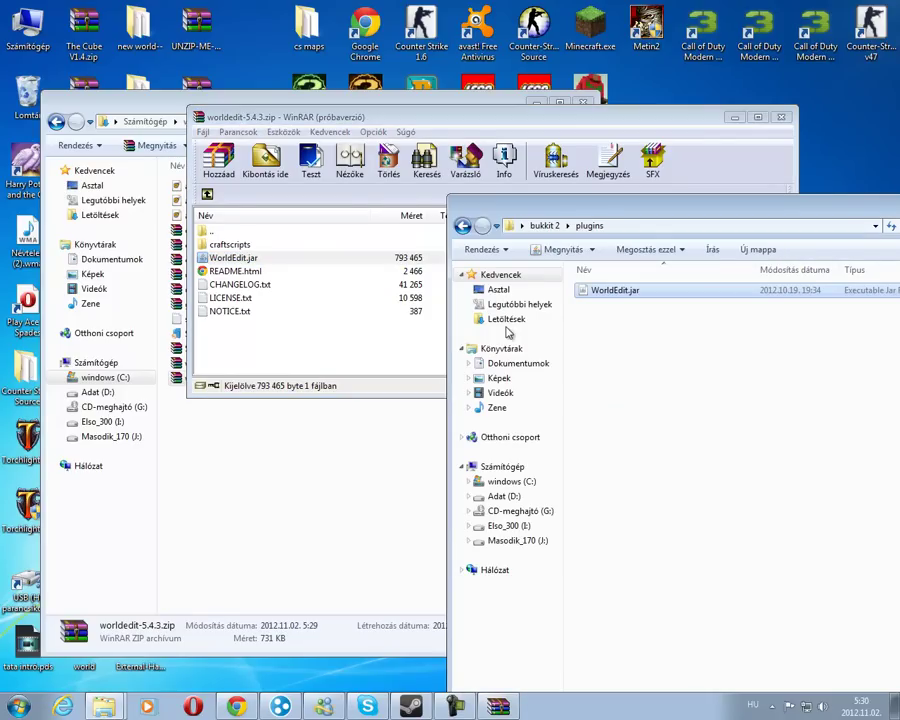
- Extract the craftscripts folder from the archive into the plugins folder, and close WinRAR and the Letöltések window
double_click(388, 244)
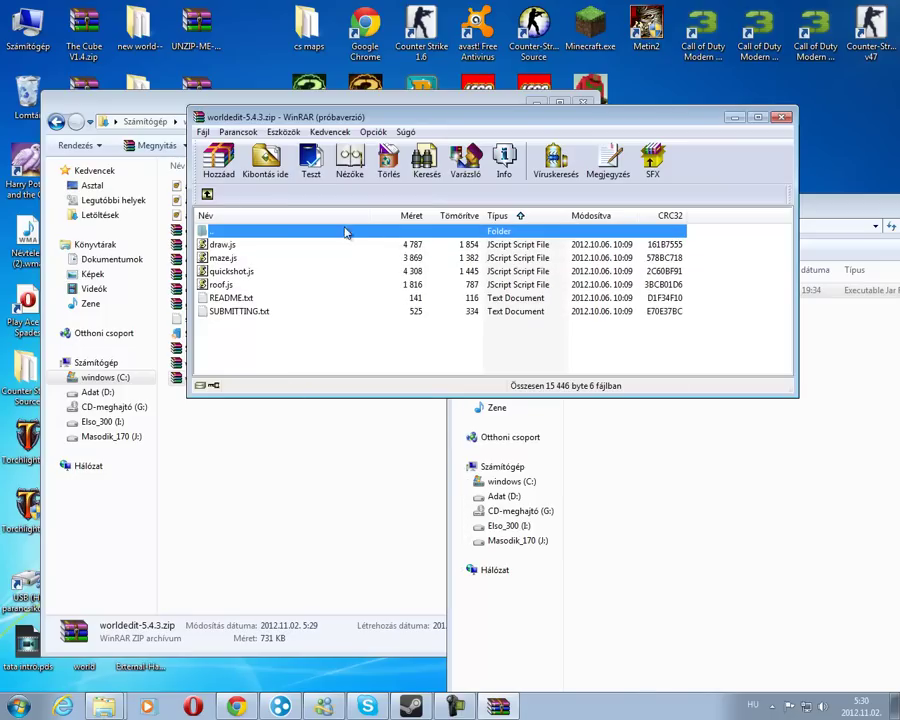
left_click(207, 194)
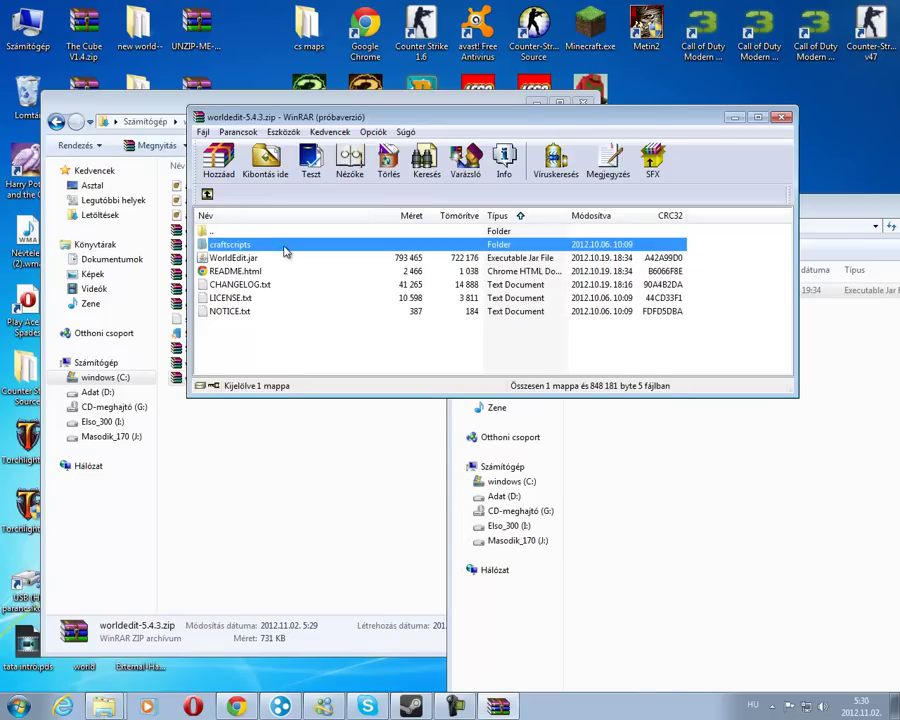
left_click_drag(543, 366, 684, 482)
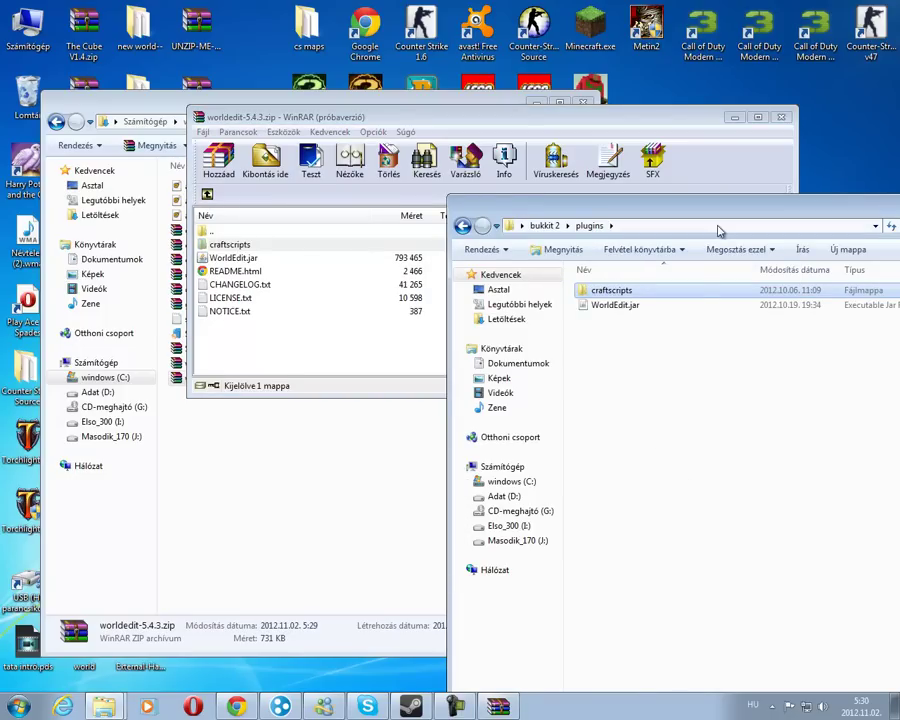
left_click(674, 121)
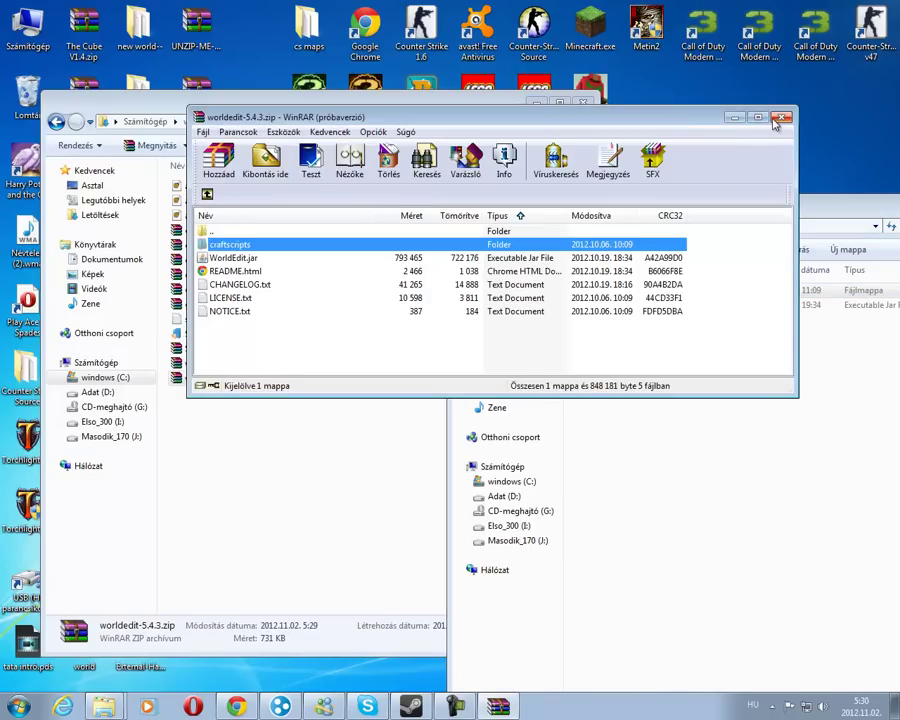
left_click(779, 119)
left_click(588, 100)
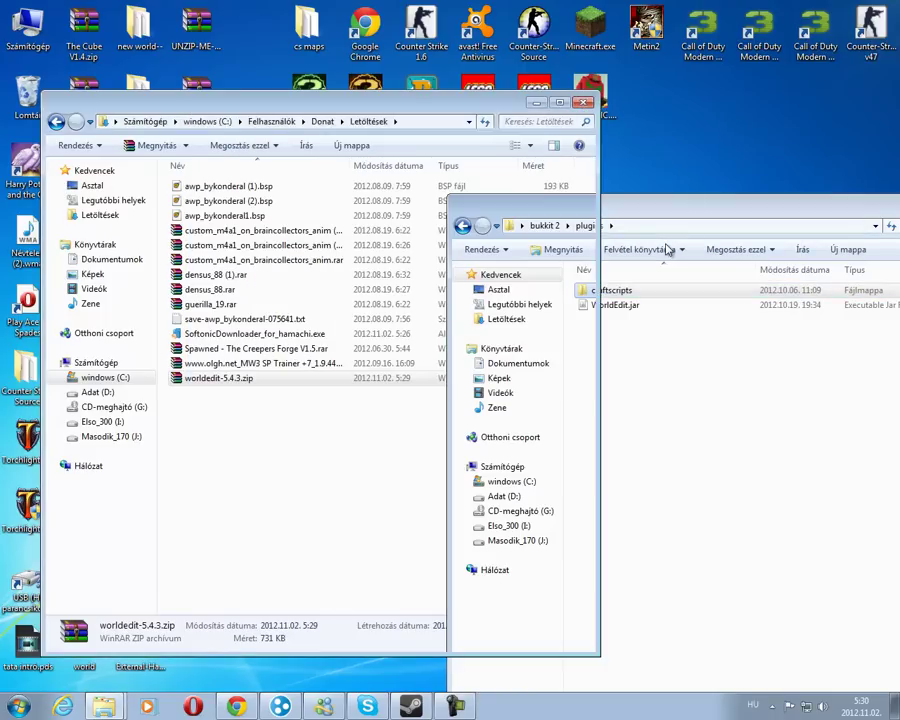
- Return to the bukkit 2 folder, start the server with bukkit 2.bat and minimise the console and folder windows once it has loaded
left_click(463, 227)
left_click_drag(600, 205, 452, 137)
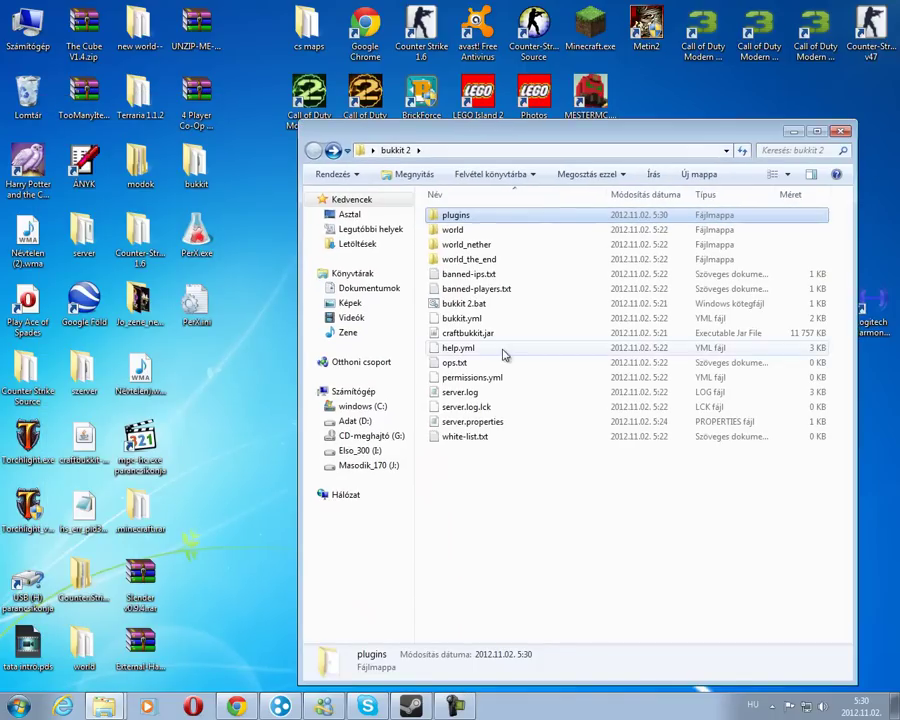
left_click(478, 304)
double_click(485, 308)
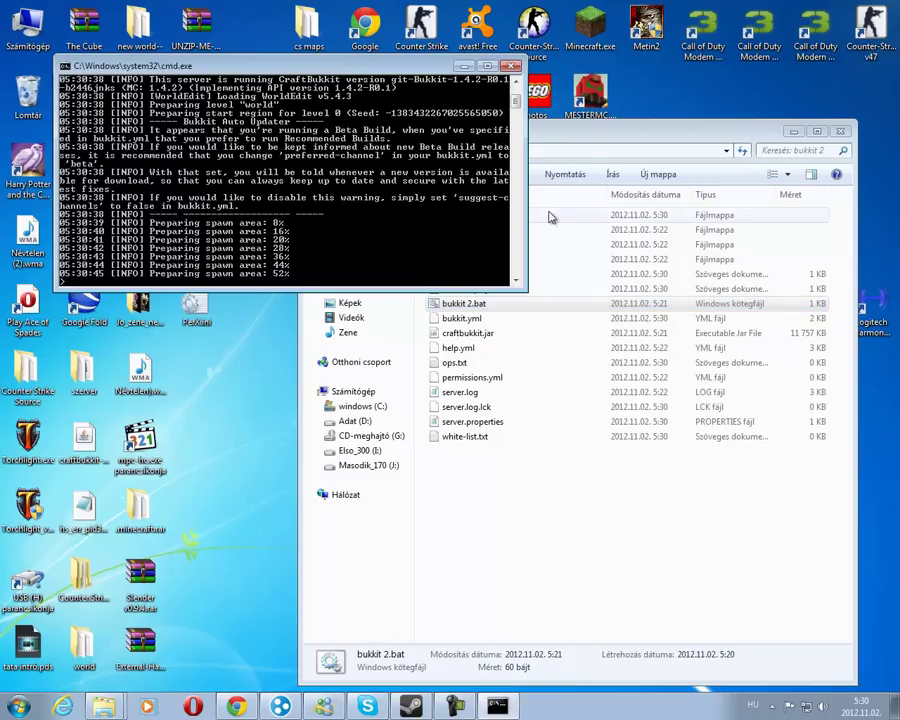
left_click_drag(596, 137, 492, 315)
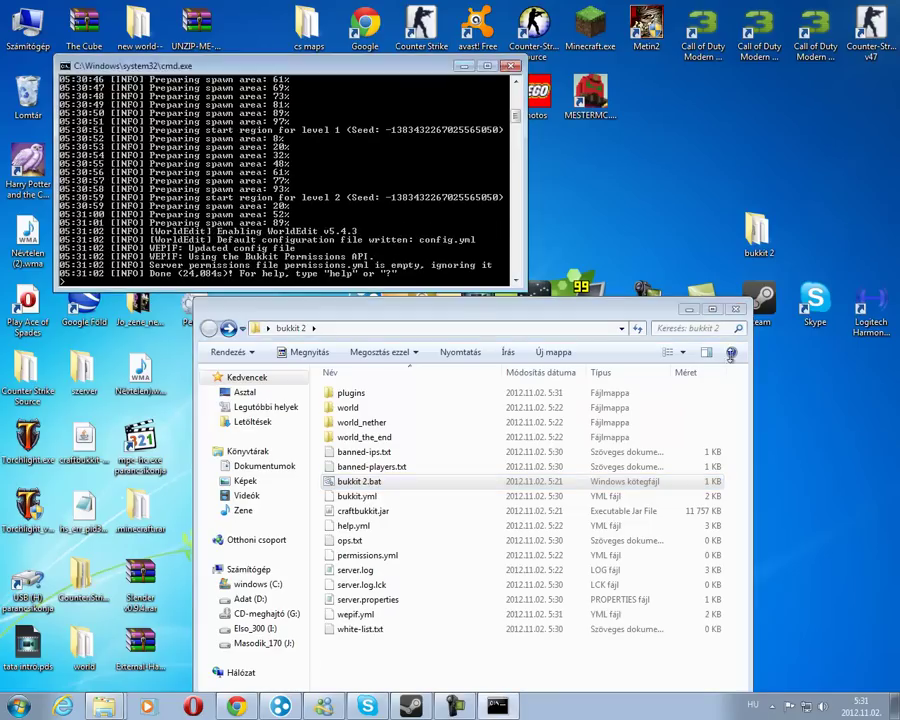
left_click(461, 66)
left_click(688, 308)
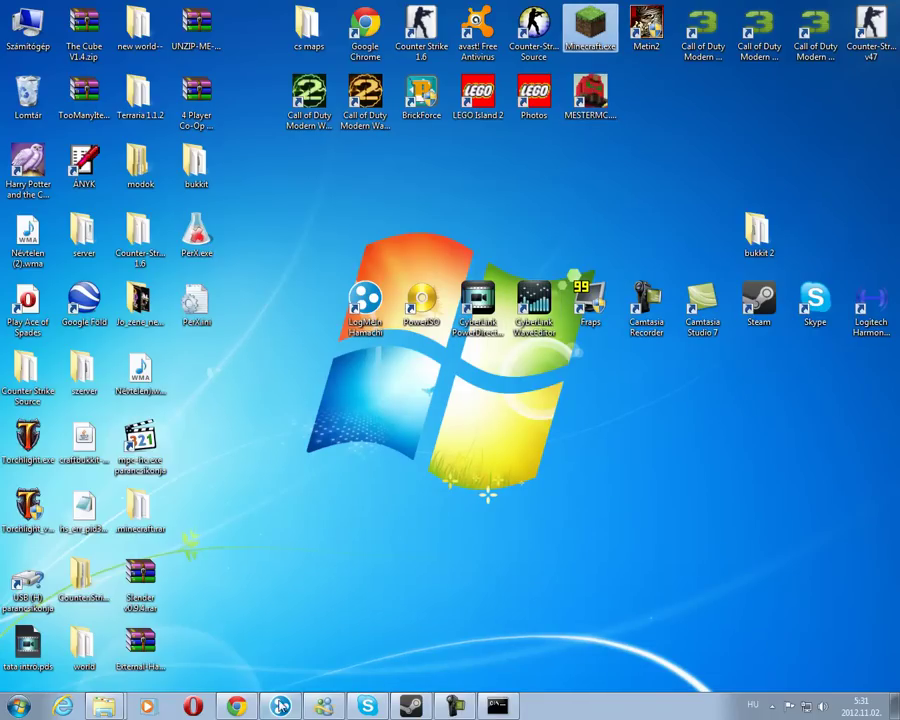
- Bring up Hamachi, log in to the Minecraft Launcher with the saved account and open the multiplayer server list
left_click(281, 706)
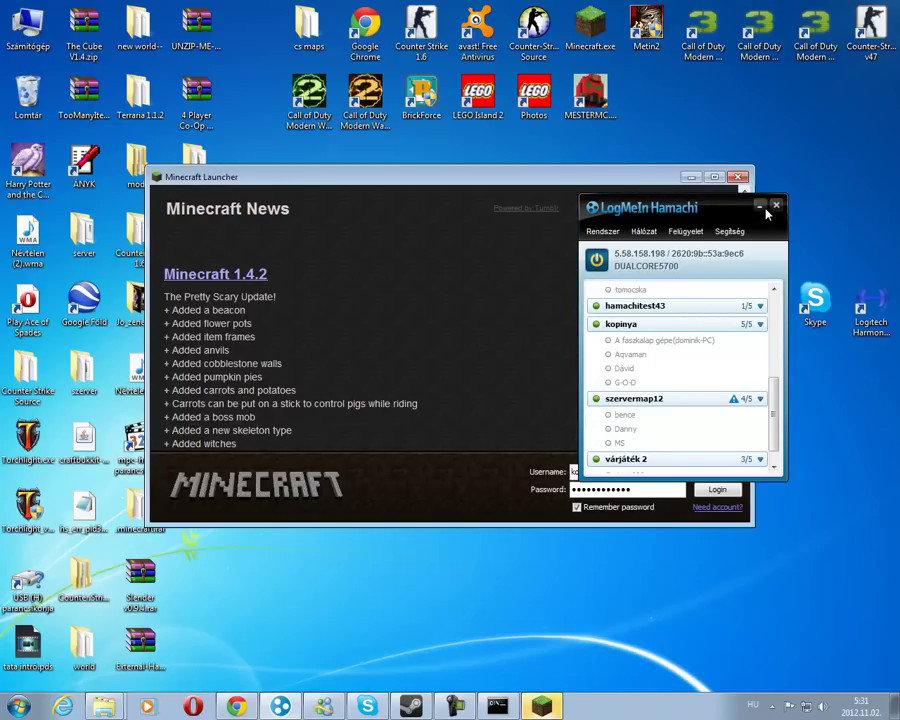
left_click(722, 489)
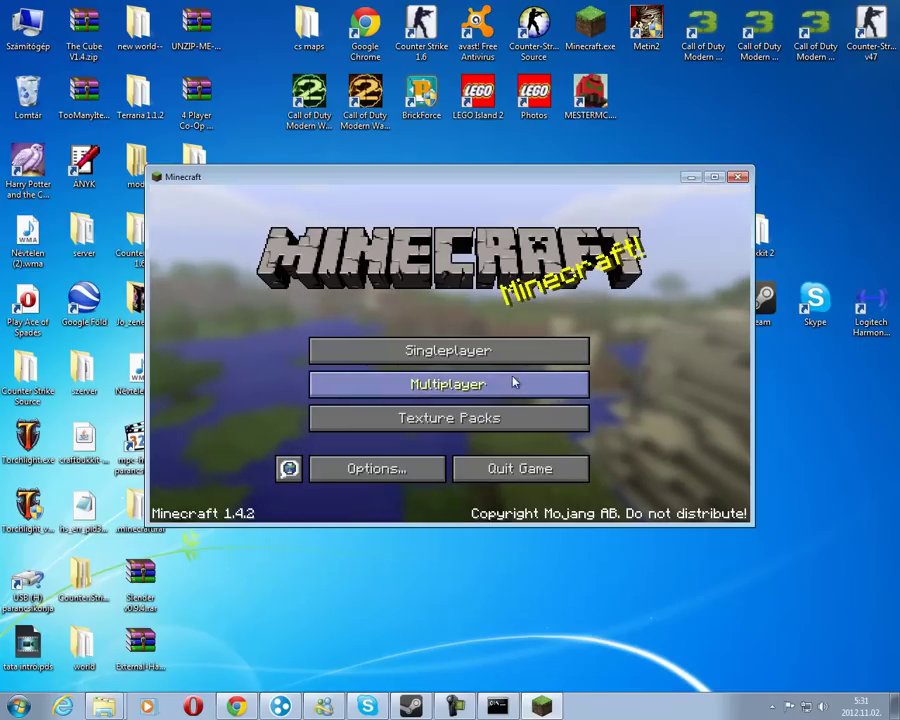
left_click(512, 383)
left_click(582, 462)
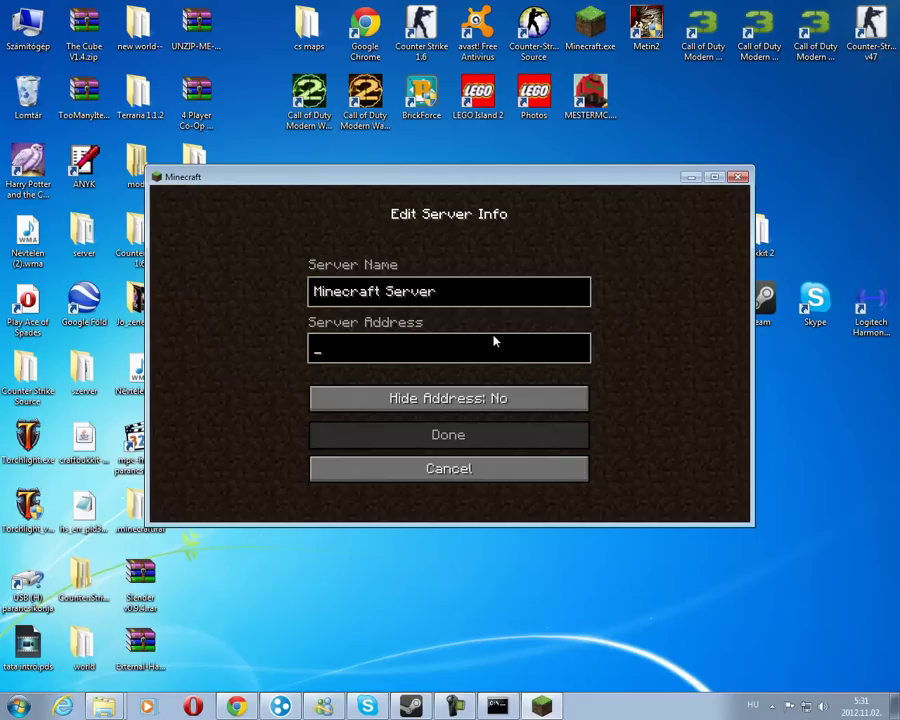
left_click(498, 399)
left_click(503, 407)
key("Escape")
- Join the first Minecraft Server entry in the multiplayer list and walk forward through the forest
left_click(487, 260)
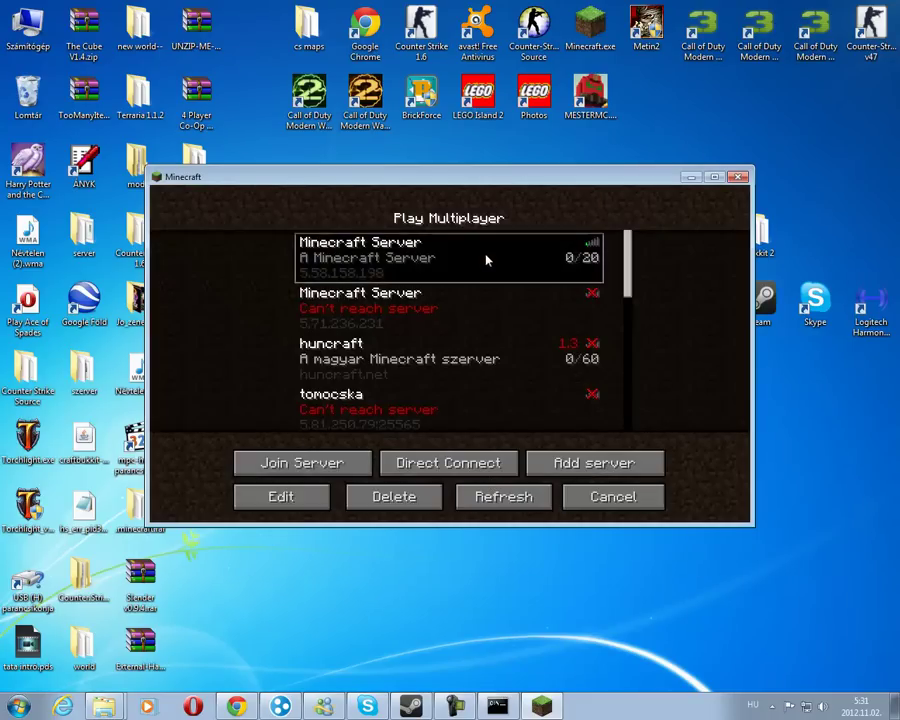
left_click(373, 465)
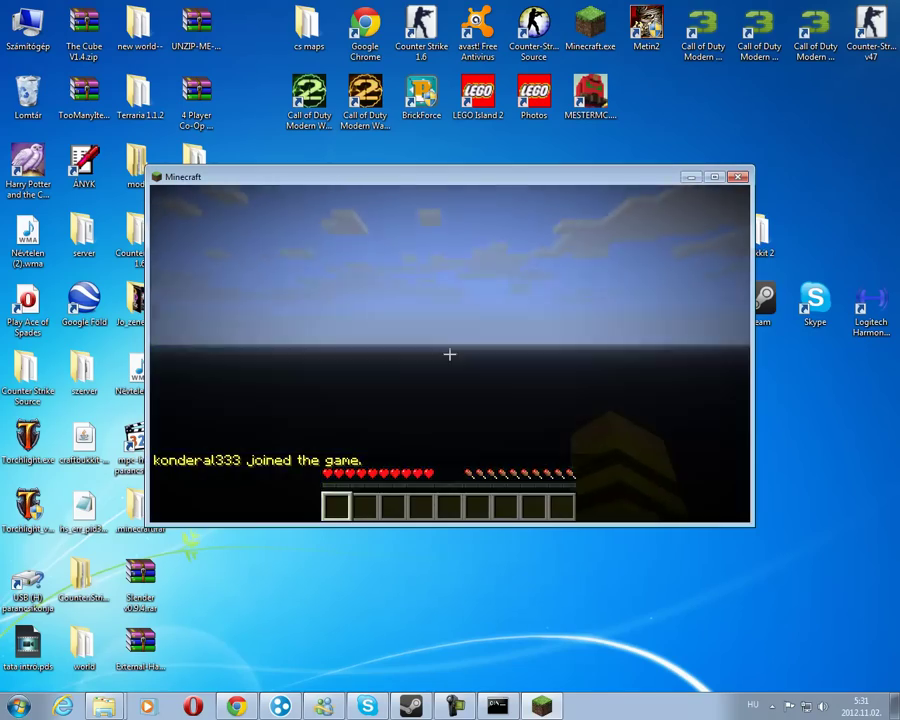
key("w")
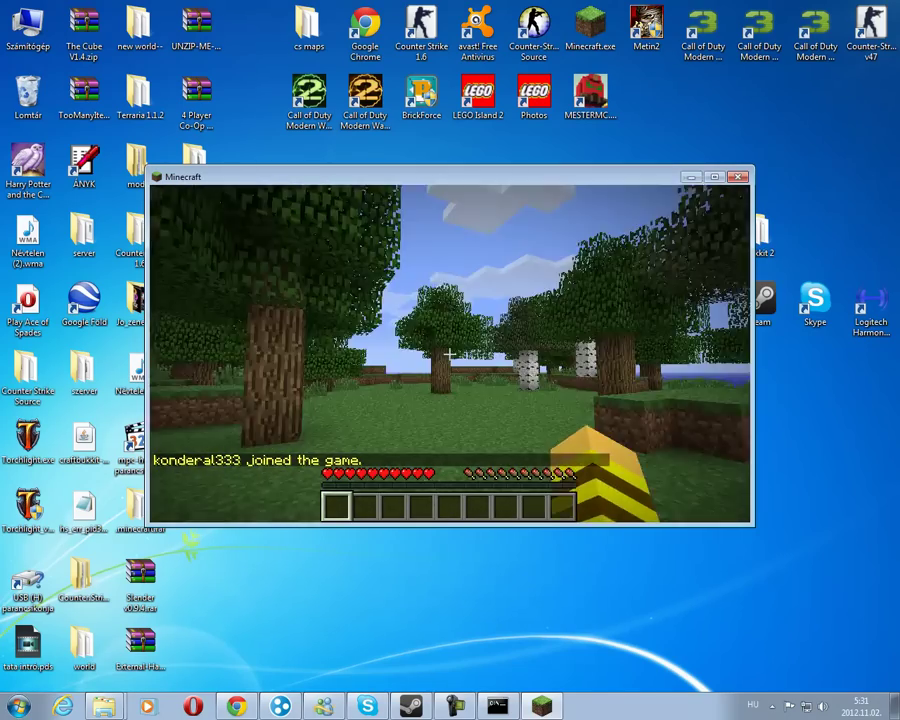
key("w")
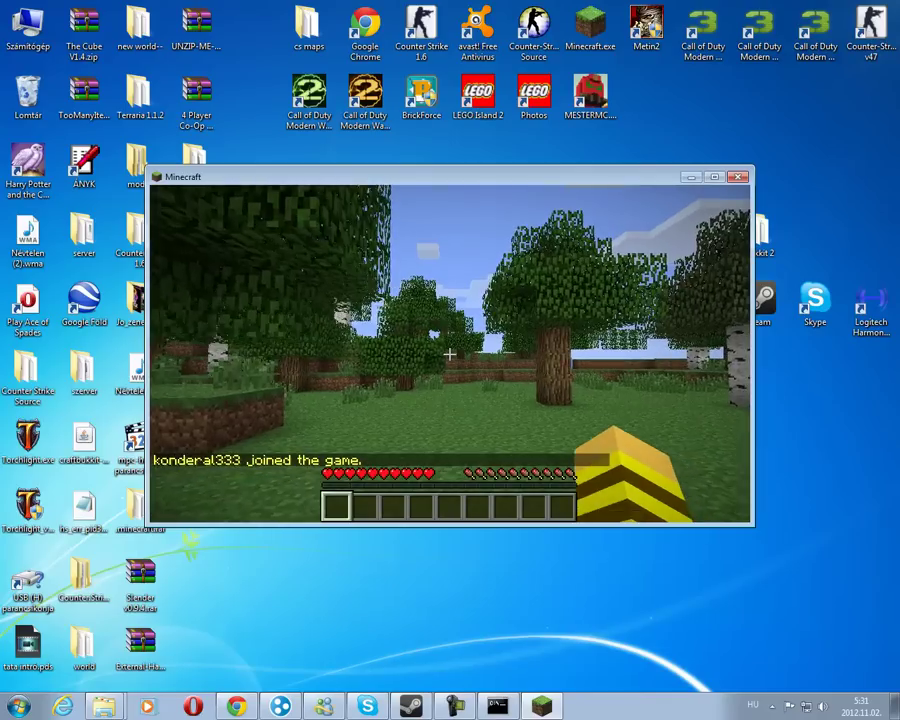
key("w")
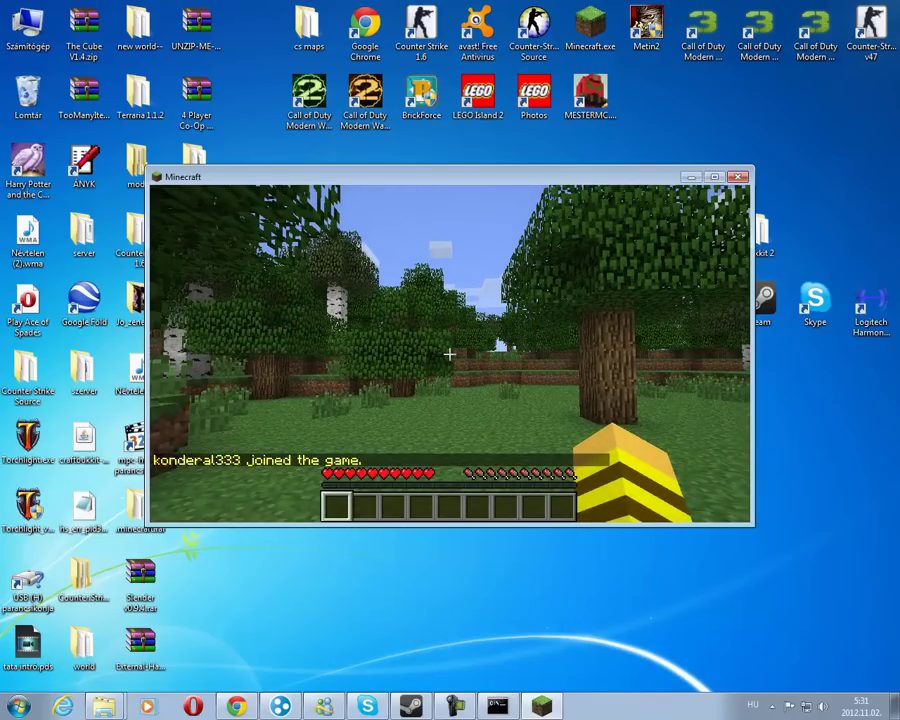
key("w")
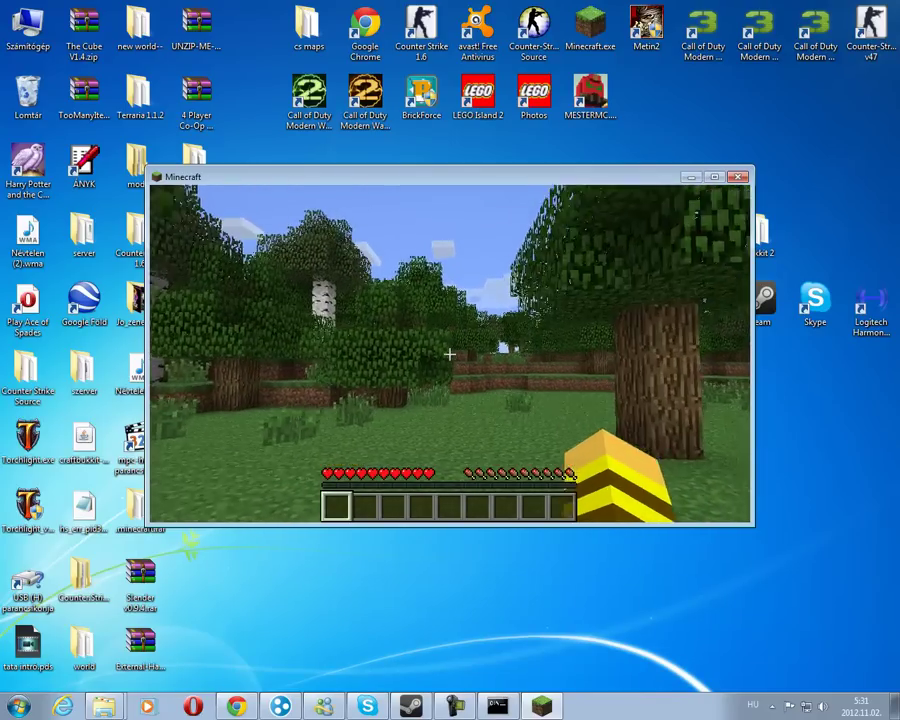
key("w")
- Try to switch the player to Creative mode from the TMI controls in the inventory
key("e")
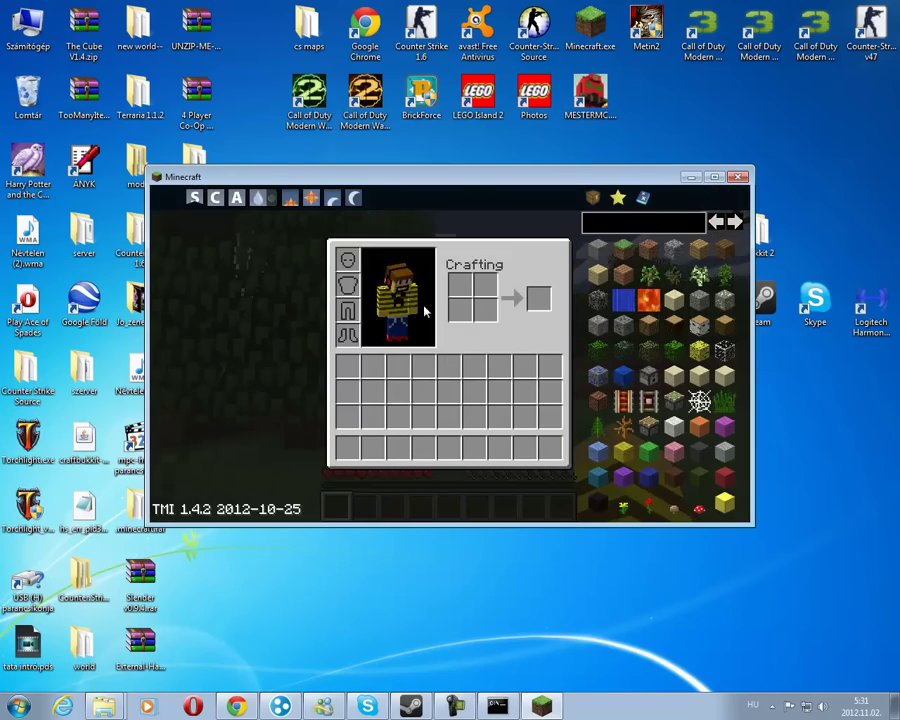
left_click(216, 198)
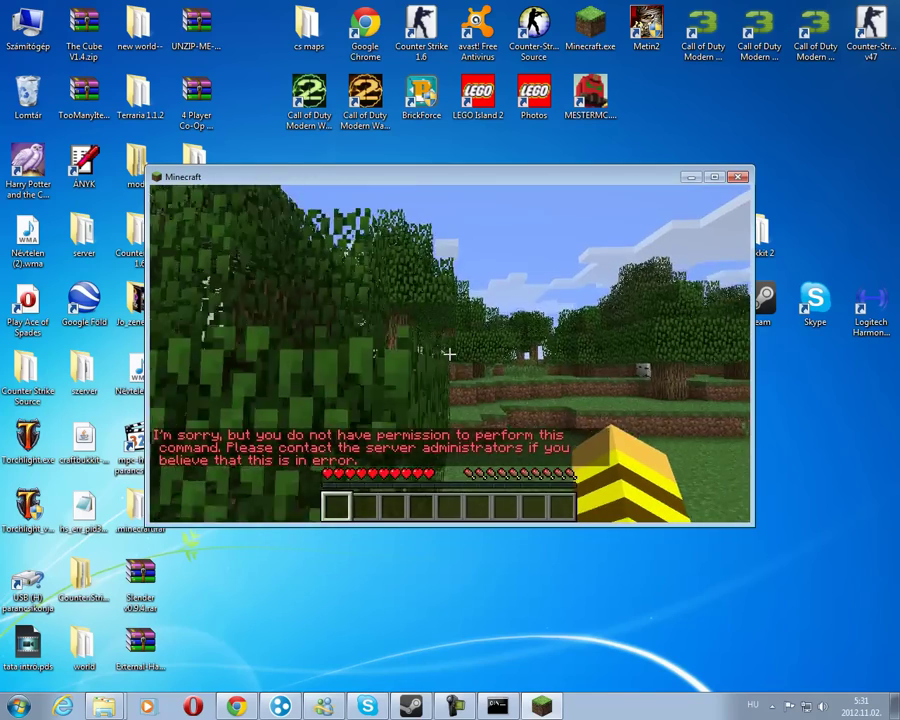
key("e")
left_click(216, 200)
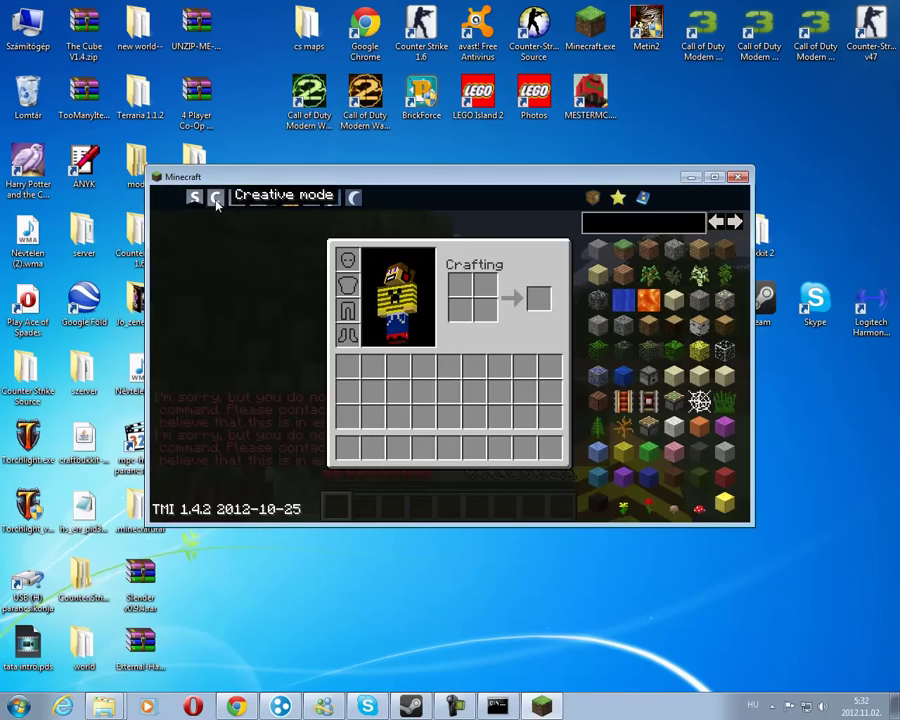
left_click(216, 199)
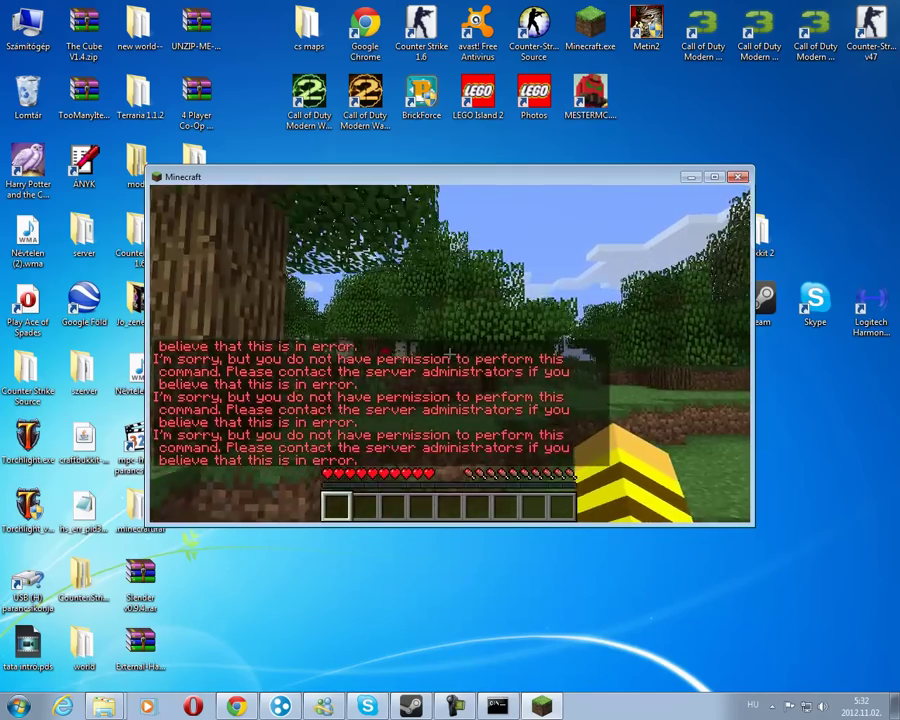
- Disconnect from the multiplayer game and shut down the server by closing its console window
key("Escape")
left_click(440, 432)
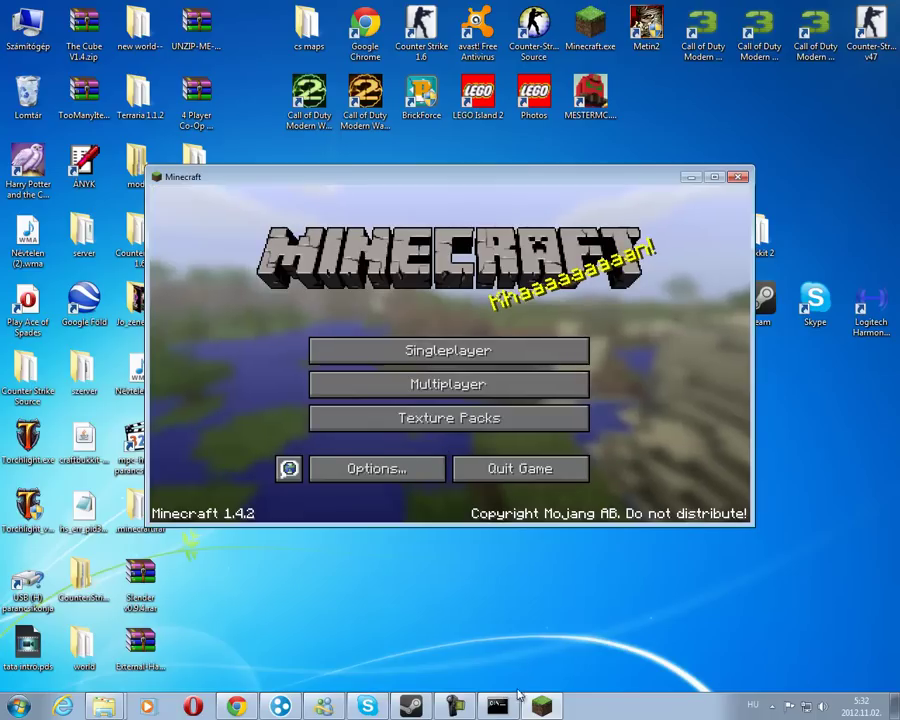
left_click(497, 706)
left_click(522, 59)
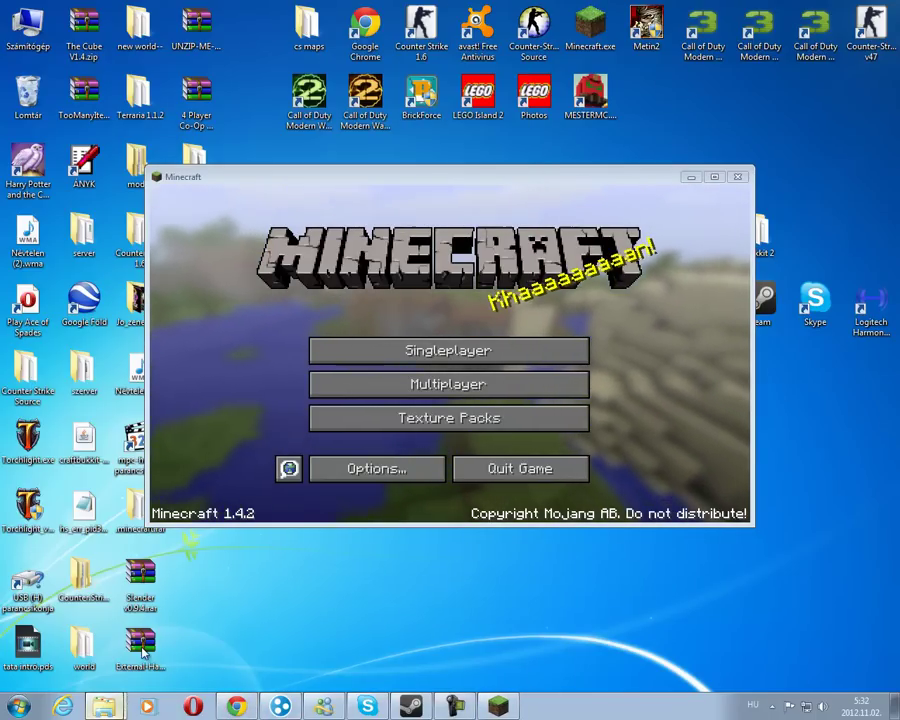
- Add the player's username to ops.txt in the bukkit 2 folder, save the file and close it
left_click(104, 706)
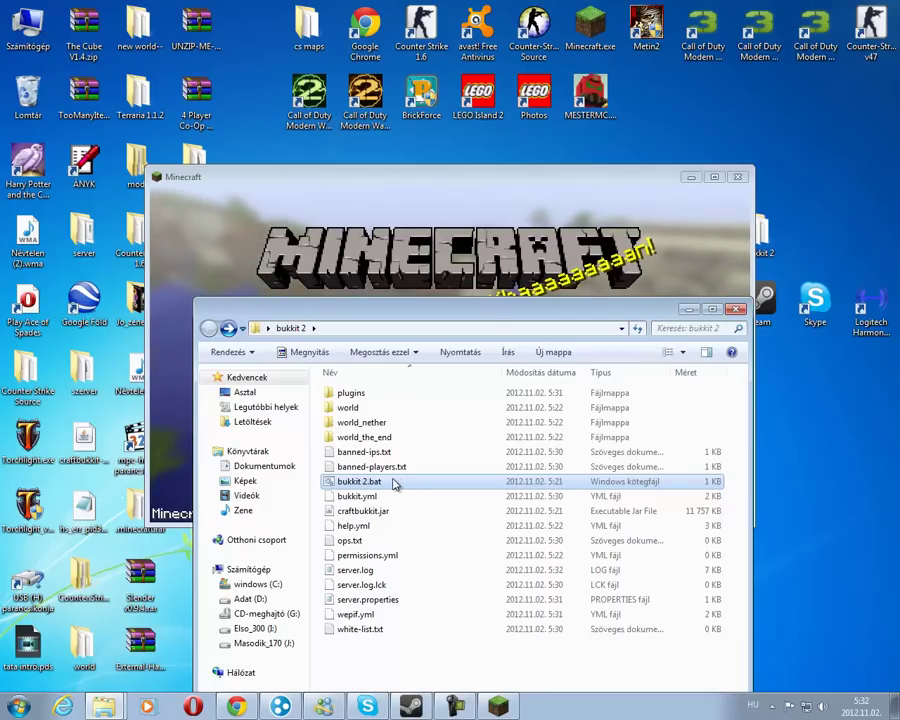
double_click(360, 541)
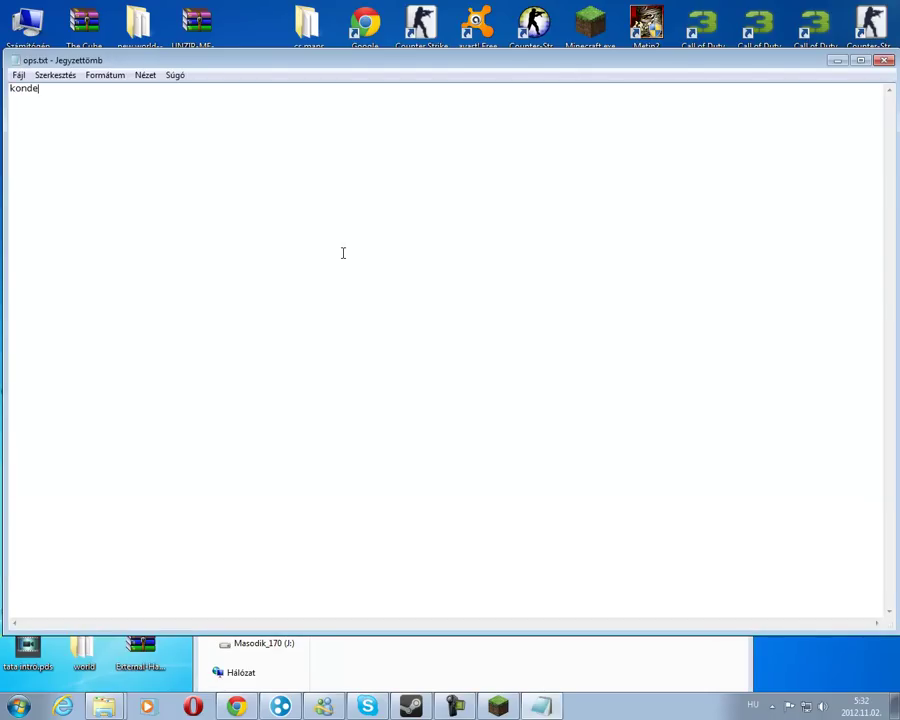
type("kondera1333")
left_click(19, 75)
left_click(48, 120)
left_click(886, 61)
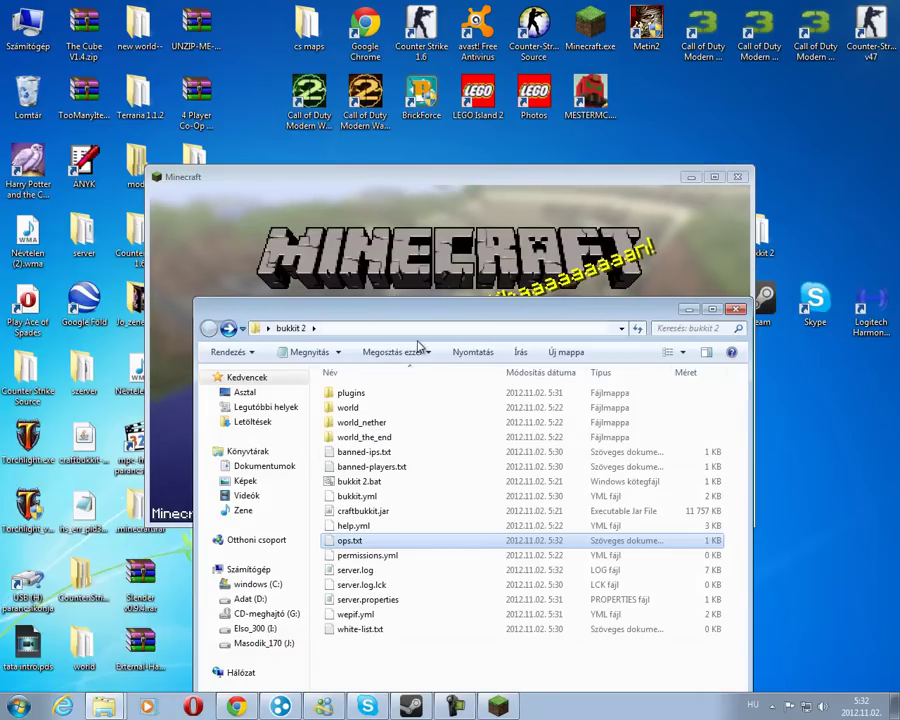
- Restart the server with bukkit 2.bat and minimise the folder and console windows to get back to Minecraft
double_click(390, 483)
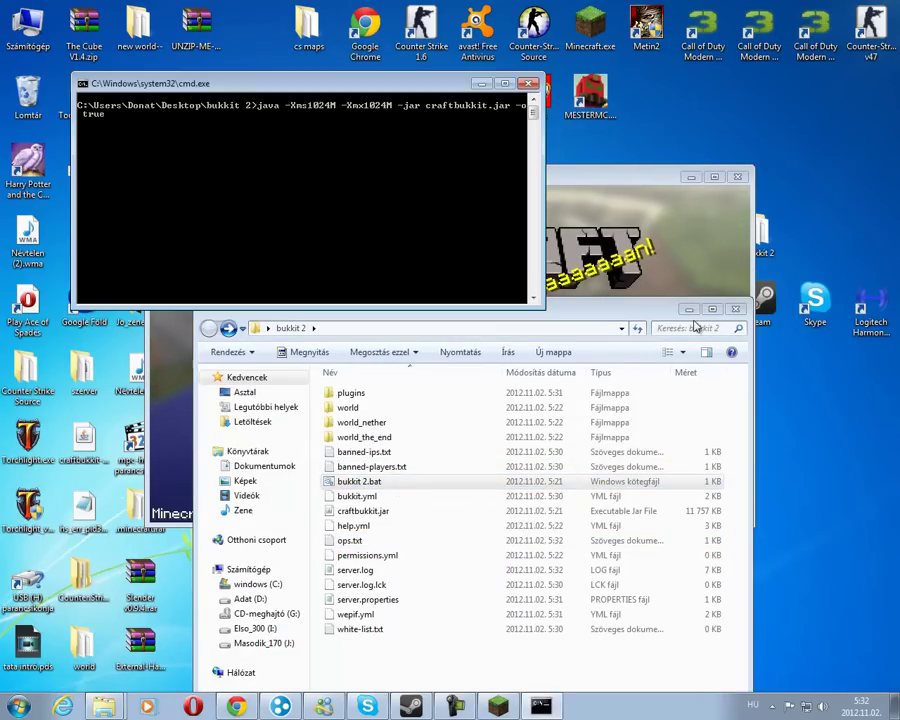
left_click(689, 309)
left_click(482, 84)
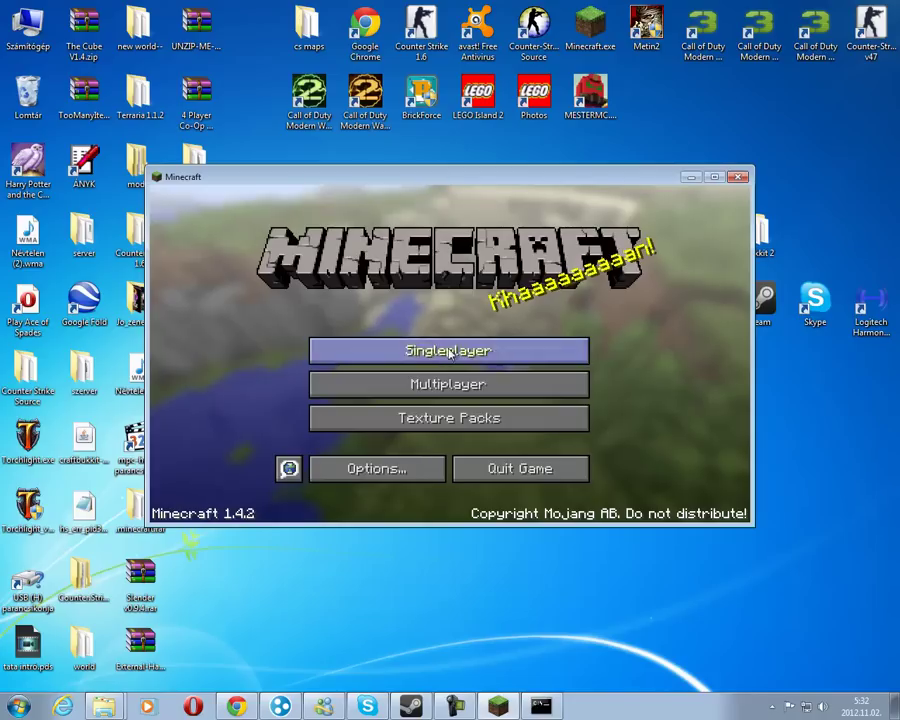
- Bind the Chat control to T in the game's controls and return to the main menu
left_click(408, 469)
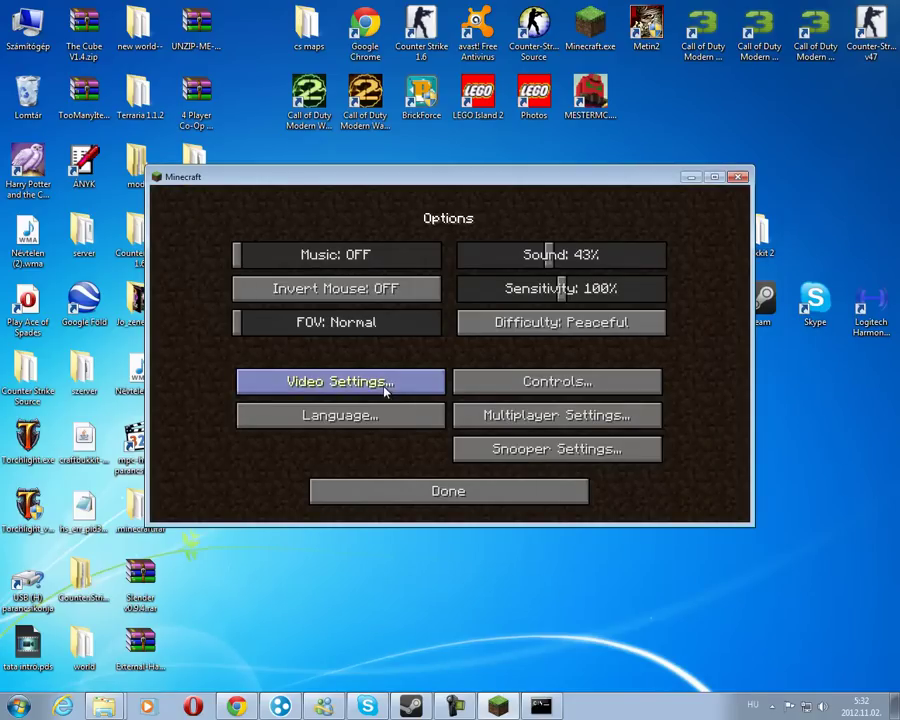
left_click(488, 377)
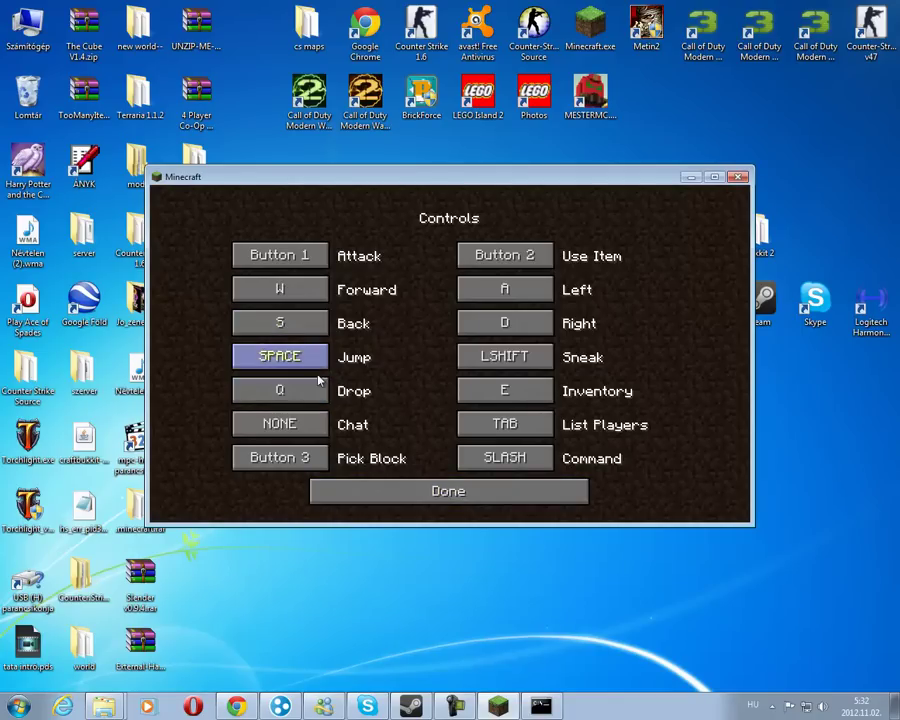
left_click(315, 437)
key("t")
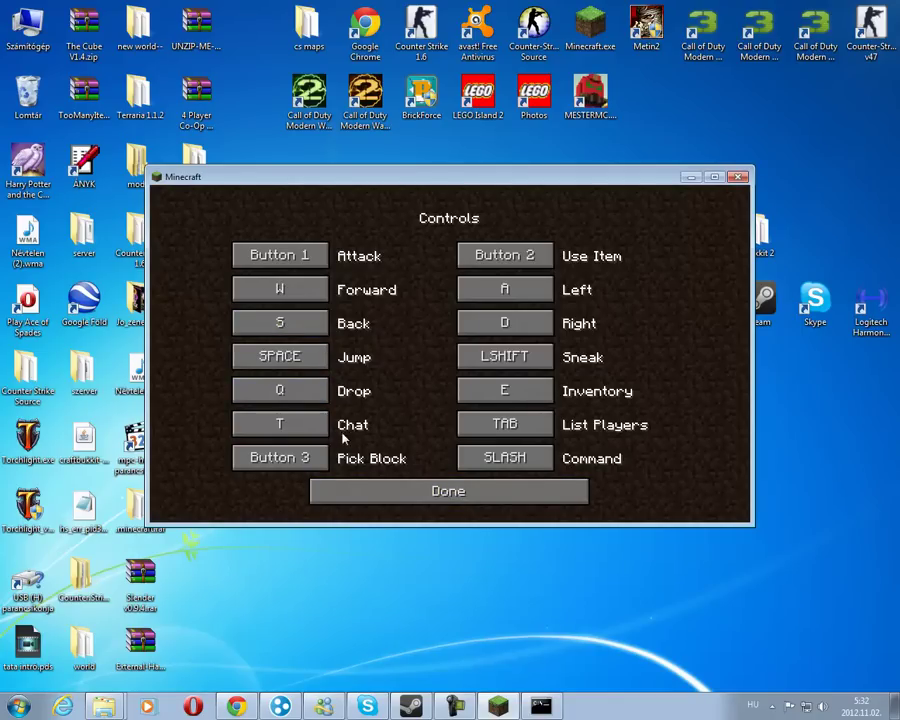
left_click(364, 491)
left_click(364, 491)
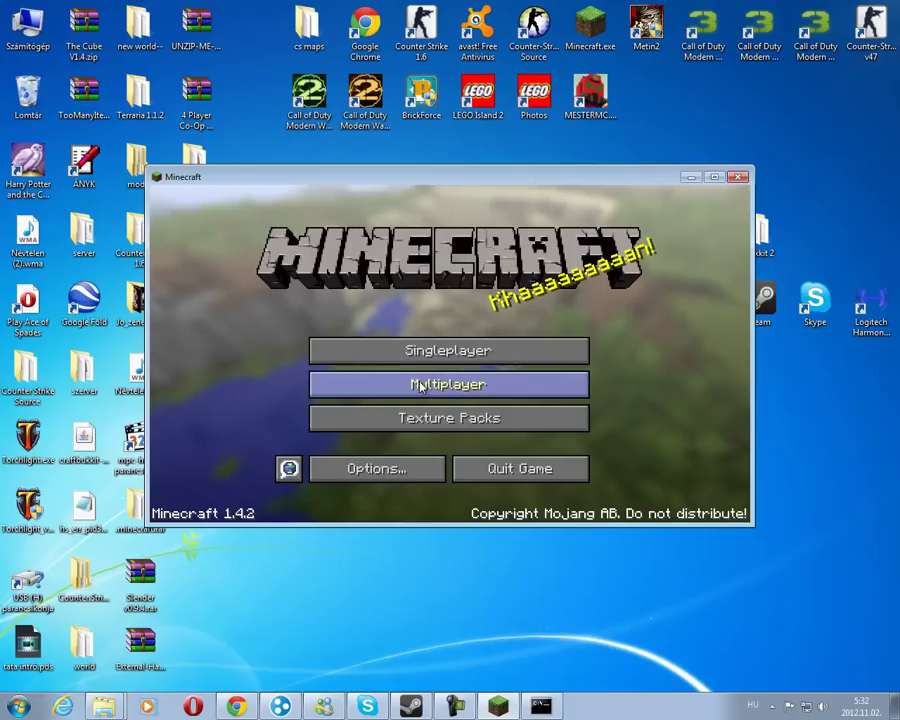
- Check the server console's startup progress, minimise it and join the first Minecraft Server entry in the multiplayer list
left_click(540, 706)
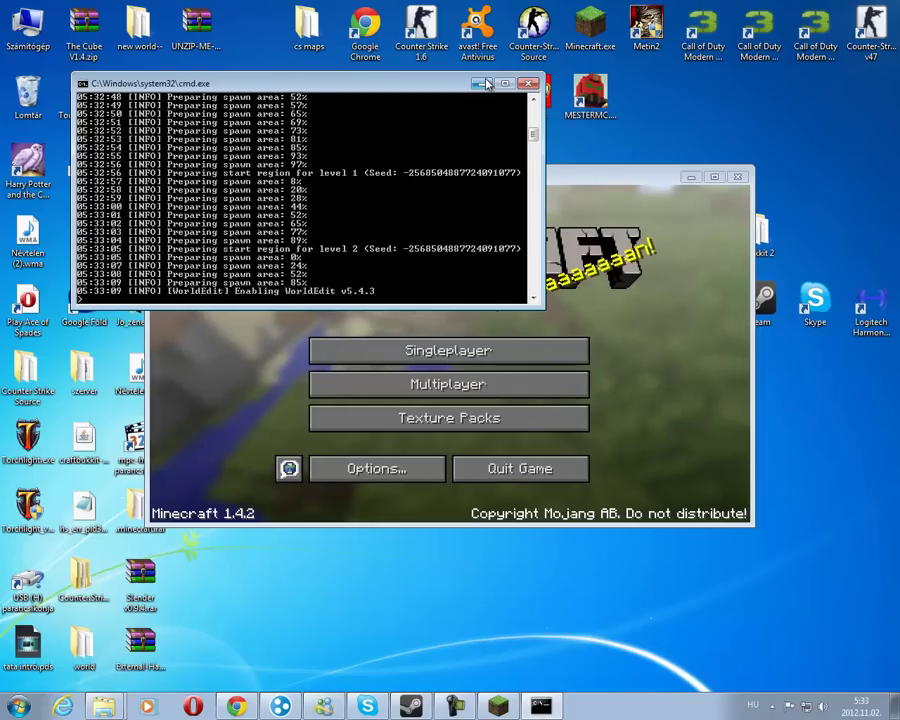
left_click(486, 83)
left_click(448, 384)
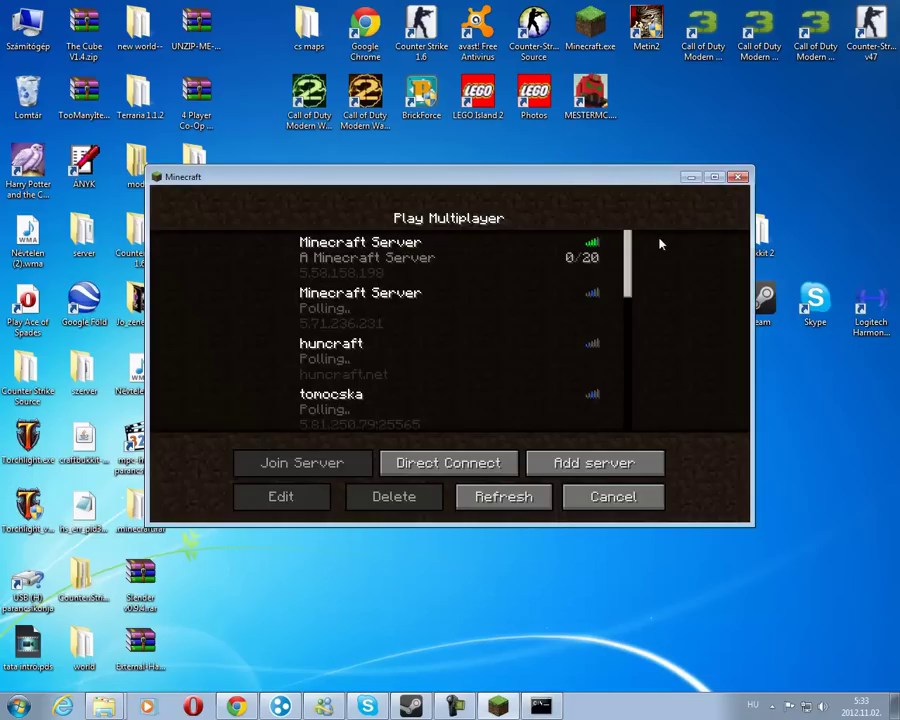
left_click(561, 245)
left_click(355, 460)
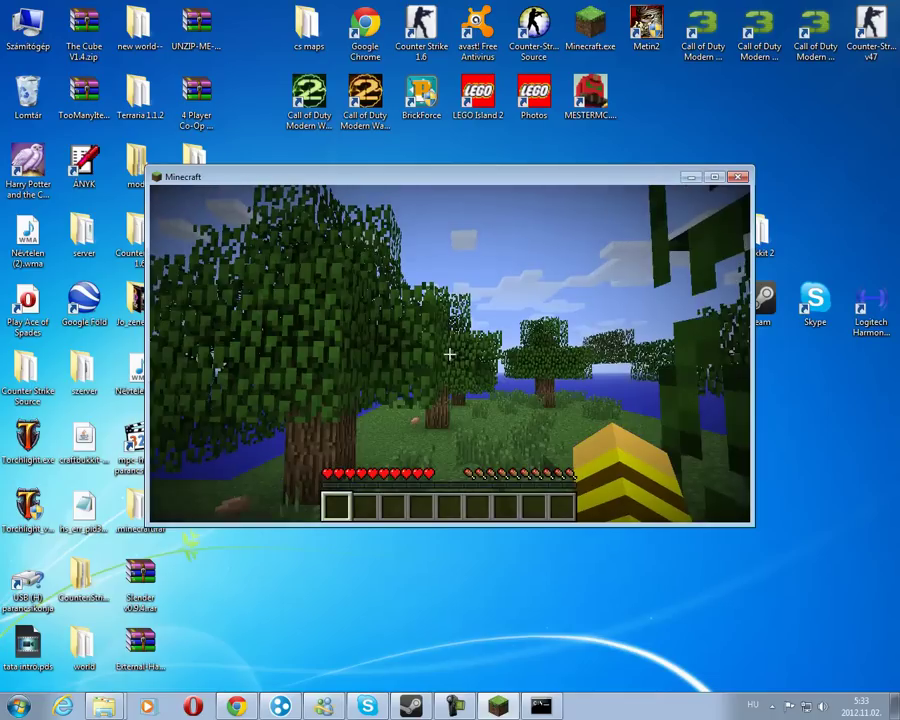
- Walk forward and switch the player to Creative mode with the TMI controls in the inventory
key("w")
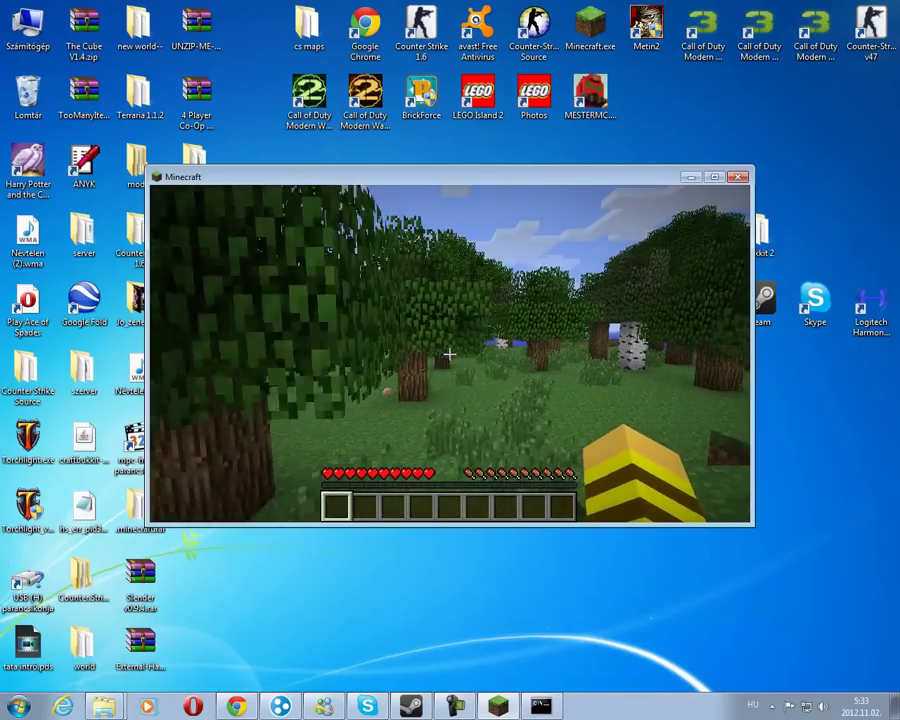
key("e")
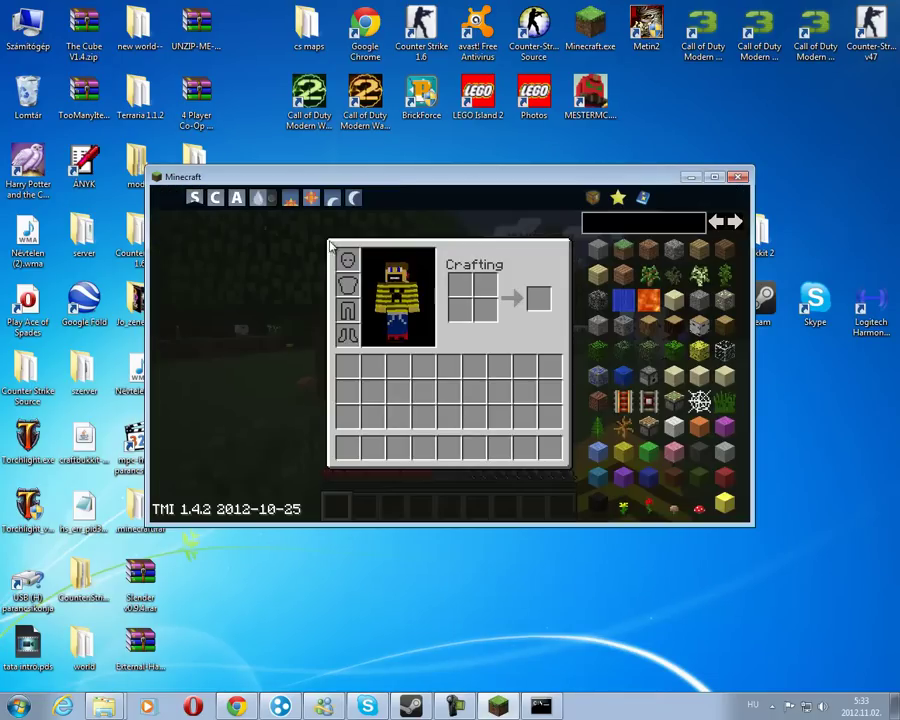
left_click(216, 198)
key("e")
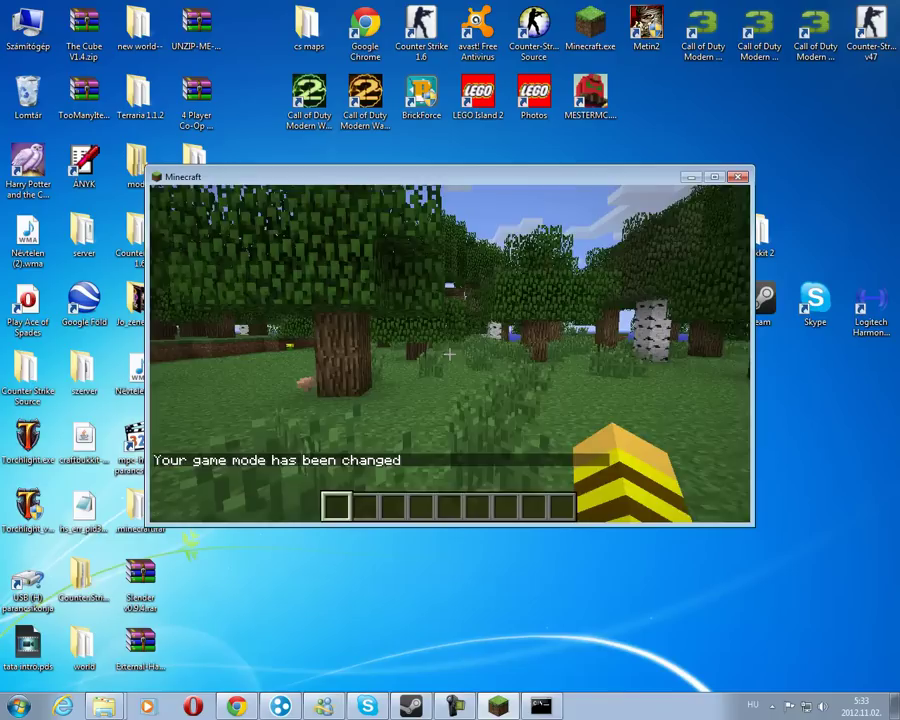
- Enable WorldEdit's super pickaxe with the // command and show the Tools category of the Creative inventory
type("//")
key("Return")
key("e")
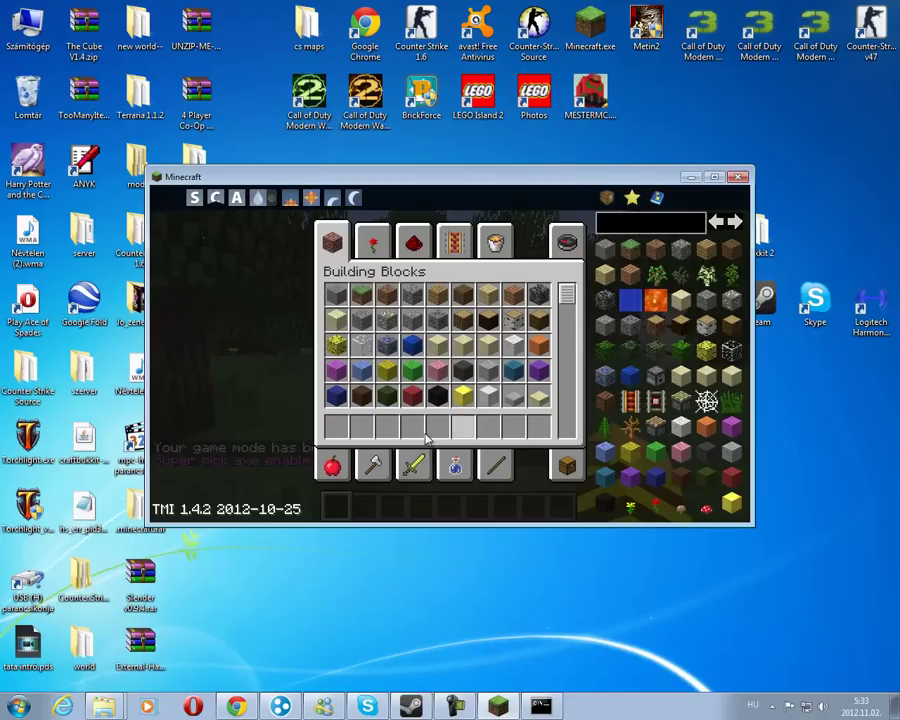
left_click(380, 462)
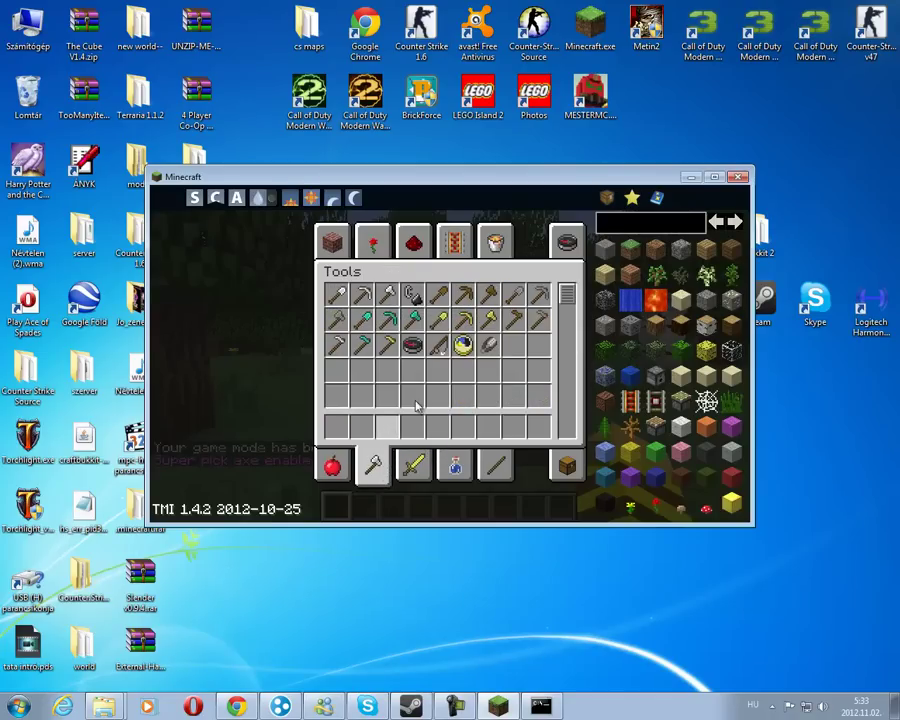